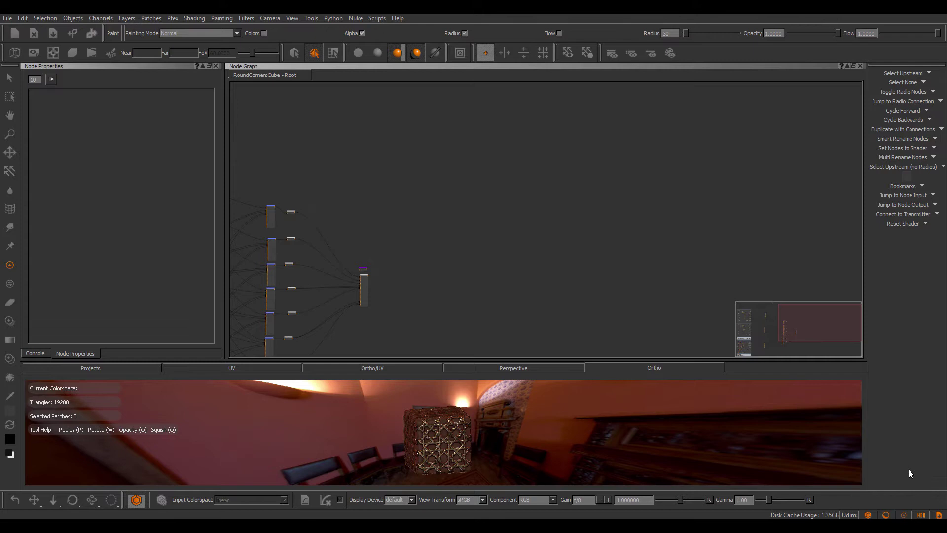
Step: Create an FBM+ node in the empty area of the node graph beside the existing network
key("Tab")
type("flo")
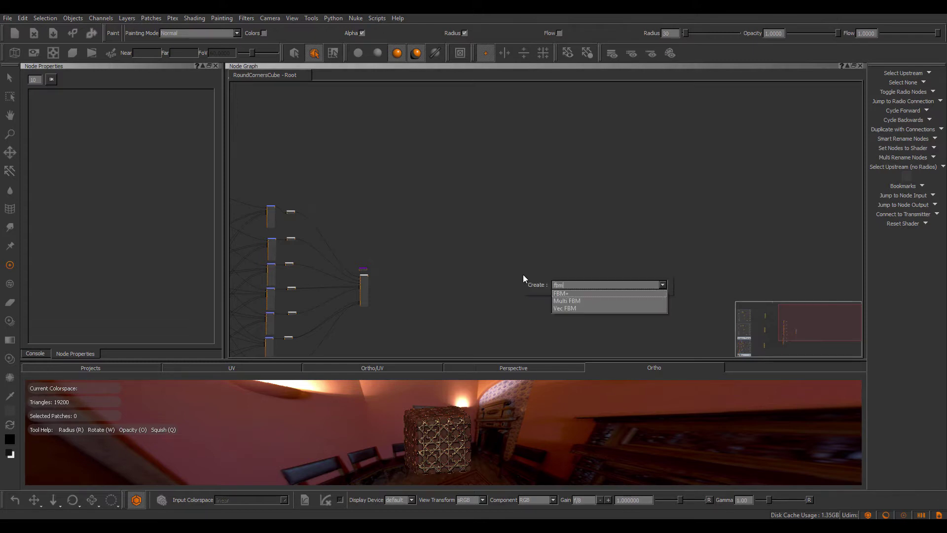
key("Down")
key("Return")
scroll(523, 274, "up", 8)
middle_click_drag(529, 271, 459, 193)
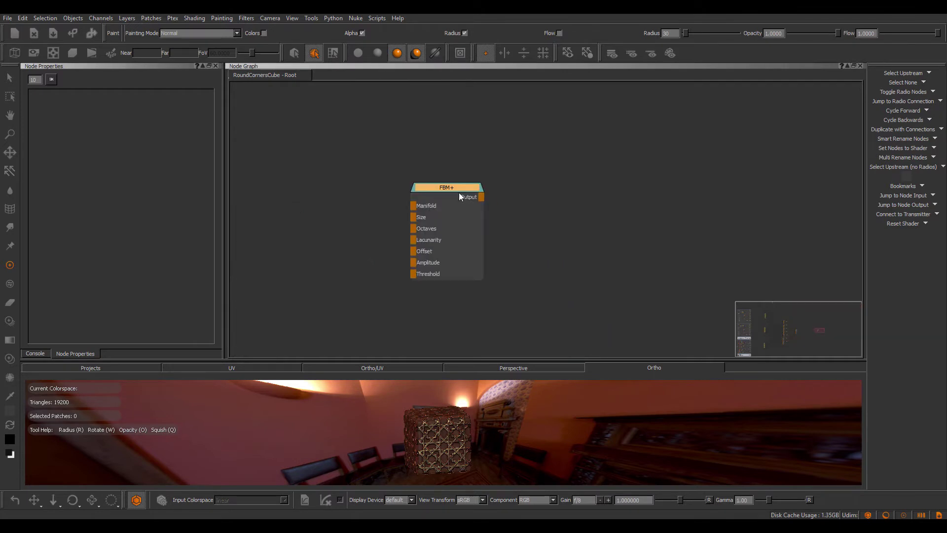
Step: Chain an HSV 2 node and a Merge node after the FBM+ node and line the three up in a row
key("Tab")
type("hsv")
key("Return")
key("m")
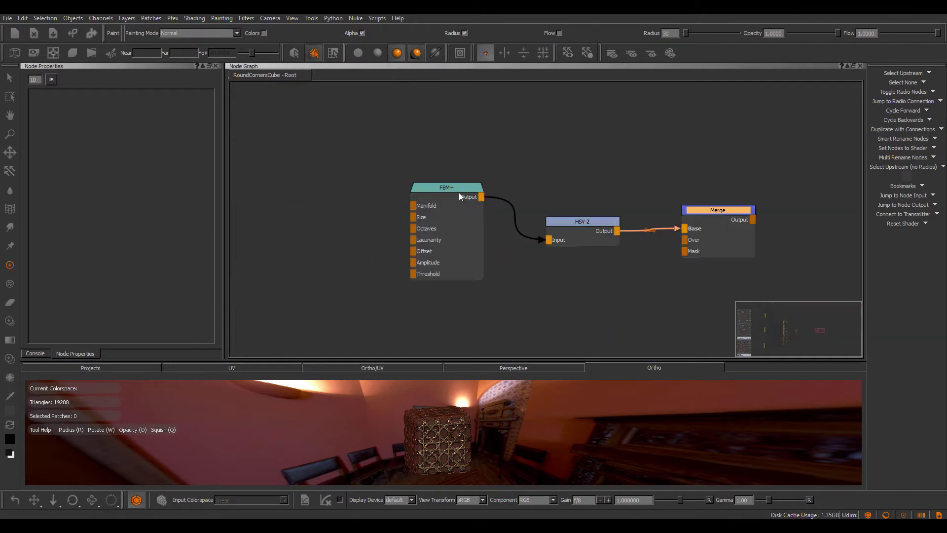
left_click_drag(589, 222, 587, 187)
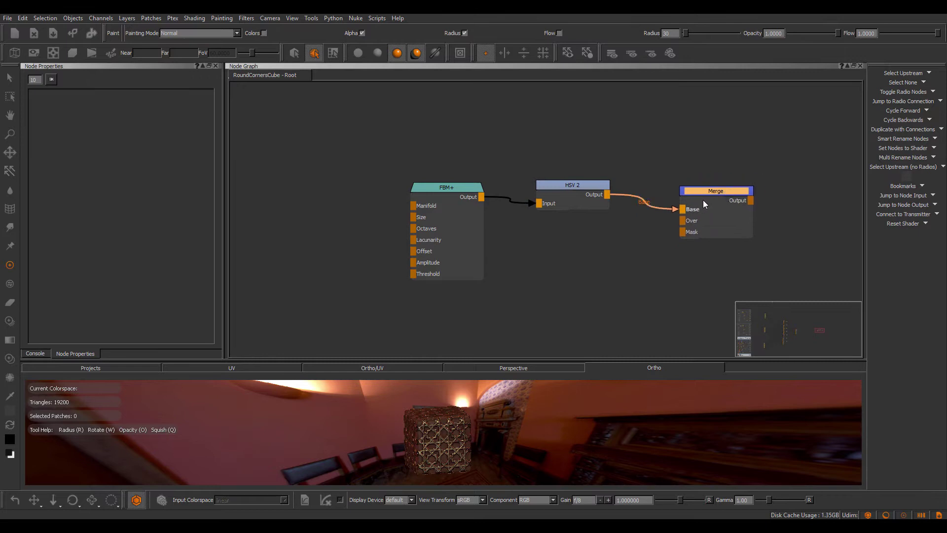
scroll(655, 180, "down", 4)
middle_click_drag(655, 180, 626, 233)
left_click_drag(534, 257, 518, 255)
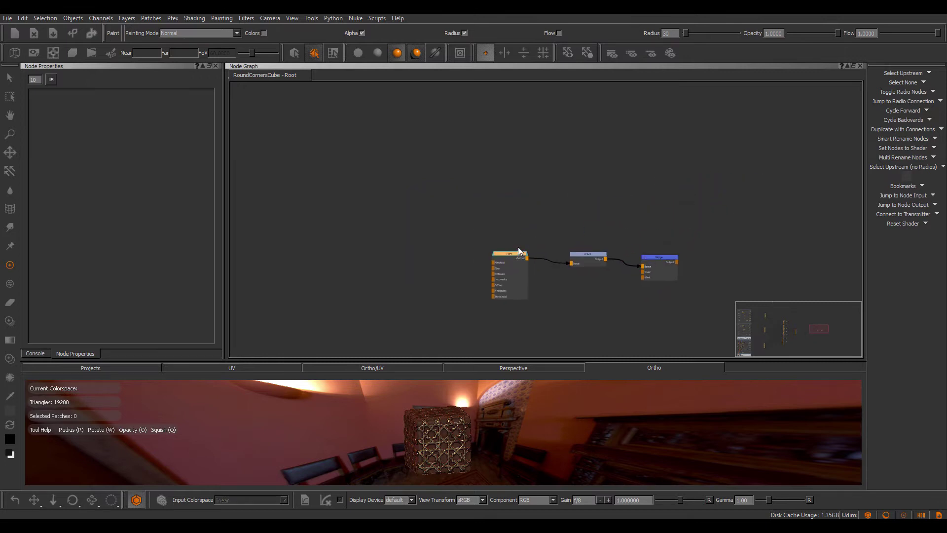
middle_click_drag(546, 215, 510, 253)
Step: Add a second, separate Merge node, connect the FBM+ output to its Base input, and move it far above the chain
left_click(591, 135)
key("m")
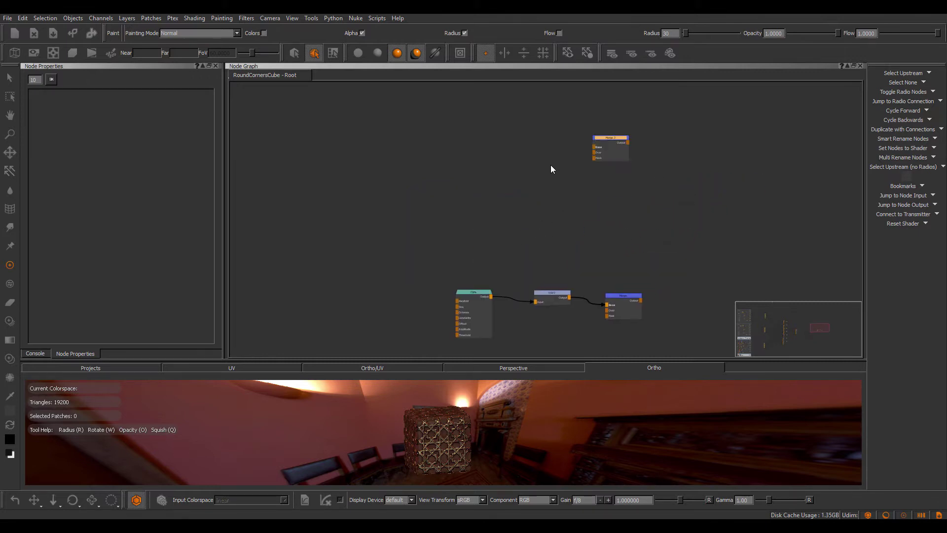
left_click_drag(491, 296, 595, 147)
scroll(615, 125, "up", 2)
scroll(615, 130, "down", 5)
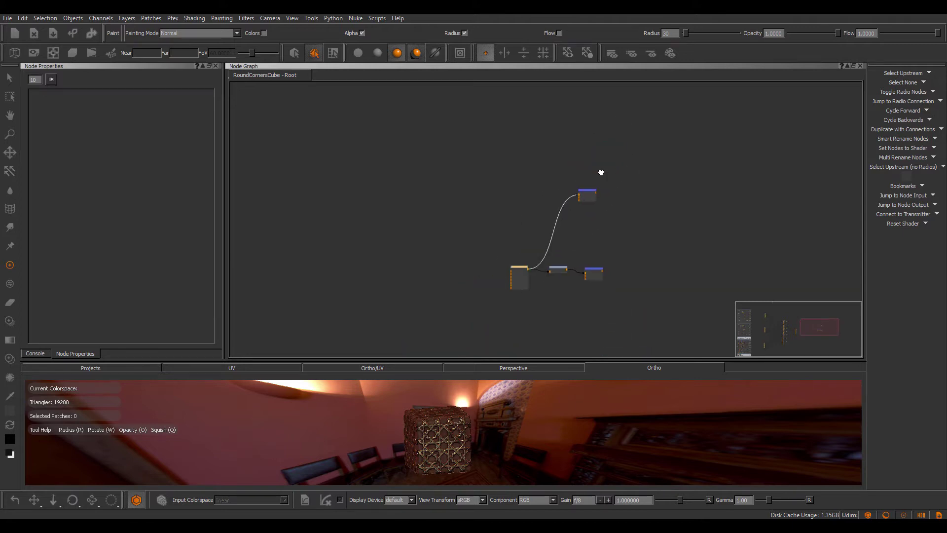
left_click_drag(592, 192, 648, 113)
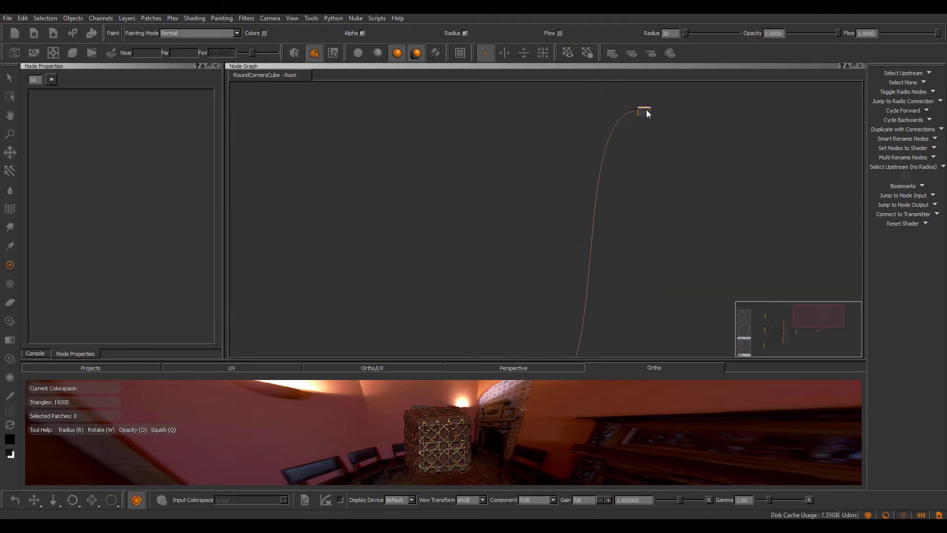
scroll(654, 146, "down", 3)
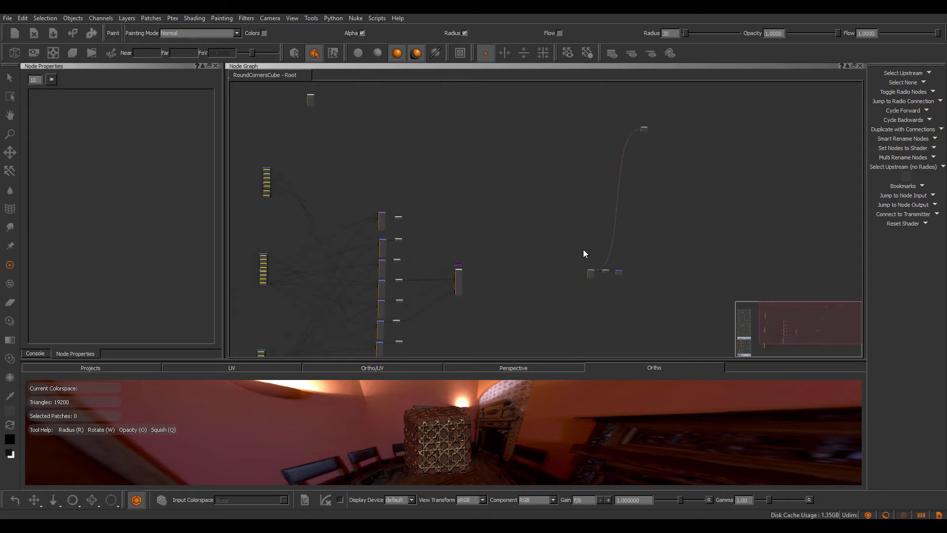
middle_click_drag(601, 266, 589, 272)
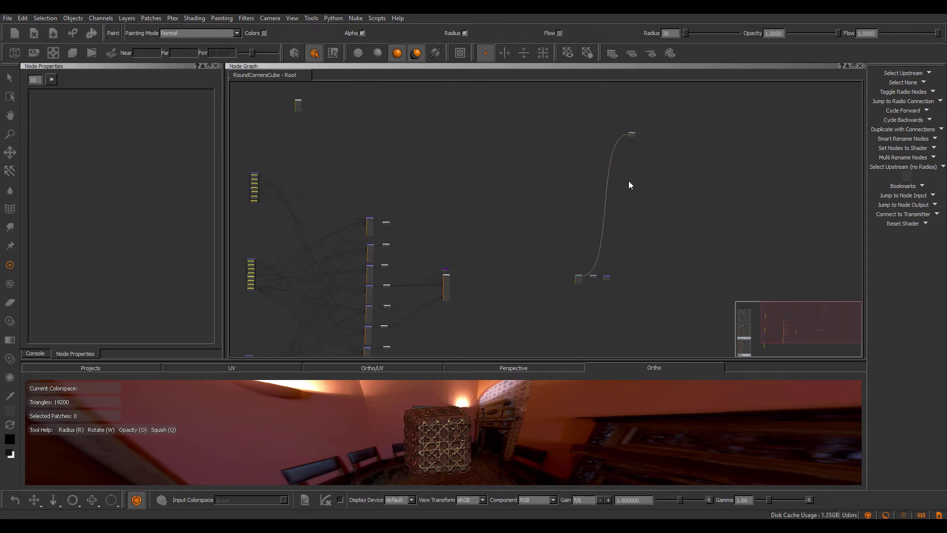
Step: Create a Radio Node above the first Merge node
scroll(581, 197, "up", 5)
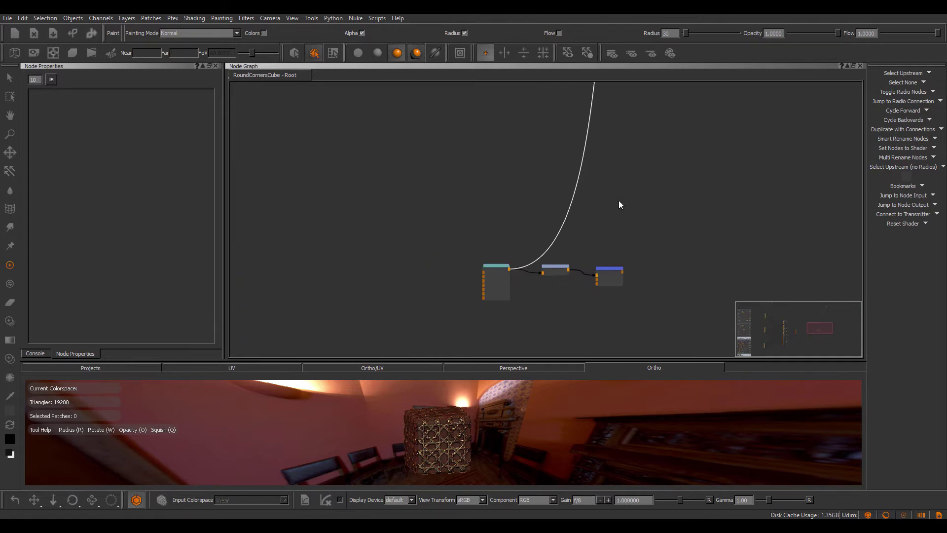
key("Tab")
type("rad")
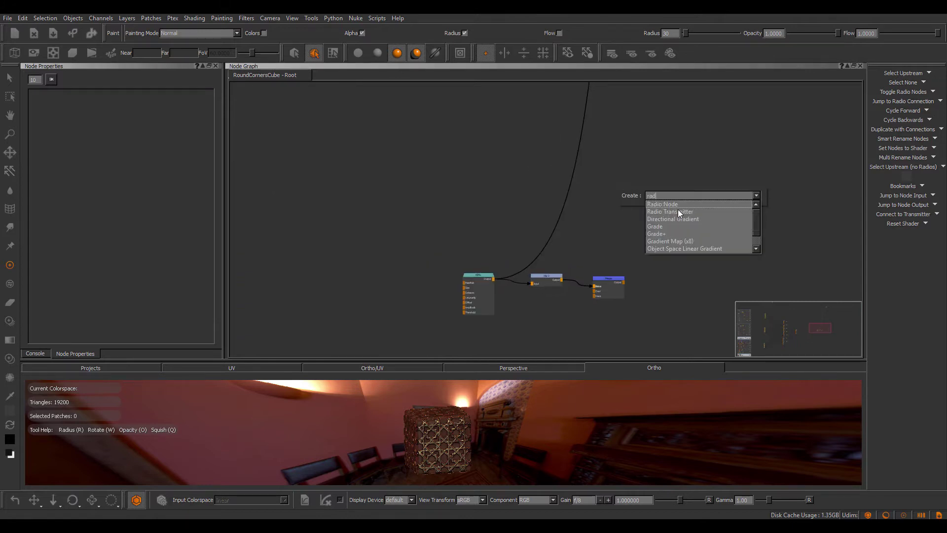
key("Return")
right_click(627, 217)
mouse_move(676, 296)
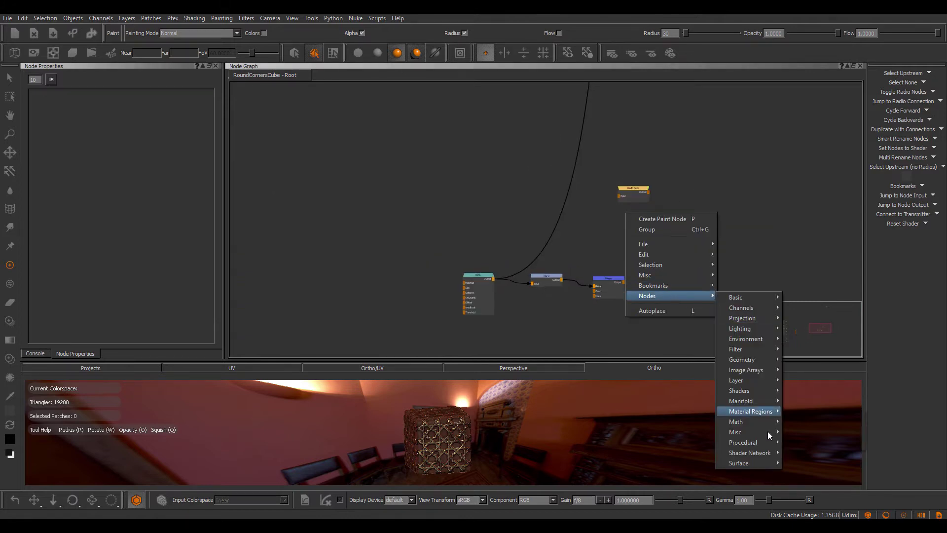
mouse_move(745, 421)
mouse_move(814, 485)
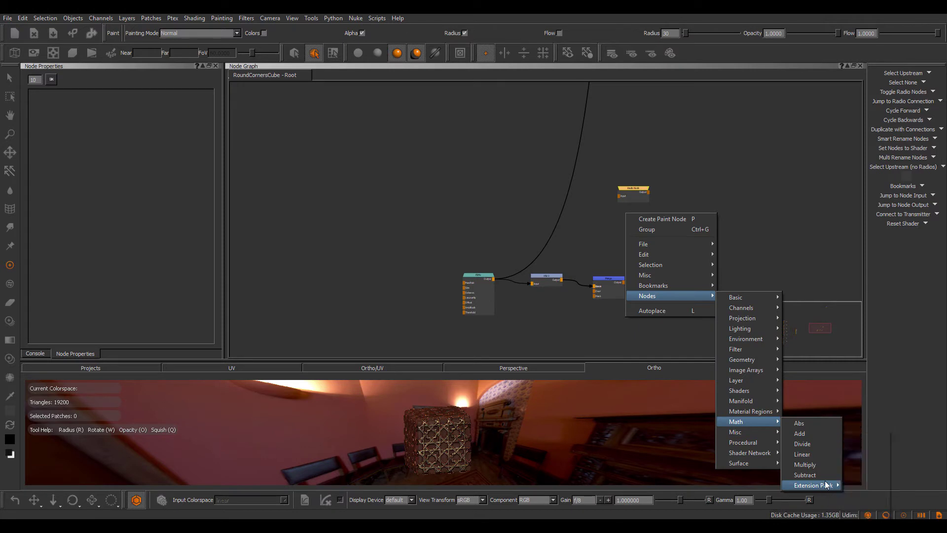
mouse_move(811, 526)
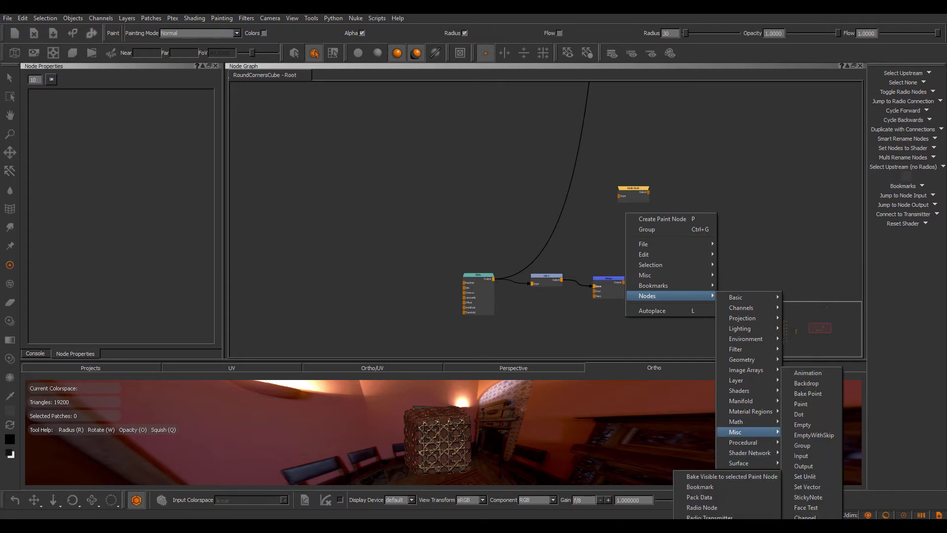
left_click(637, 183)
Step: Connect the FBM+ output to the Radio Node's input and place the Radio Node above the first Merge node
scroll(633, 183, "up", 3)
scroll(628, 195, "up", 2)
middle_click_drag(623, 206, 635, 156)
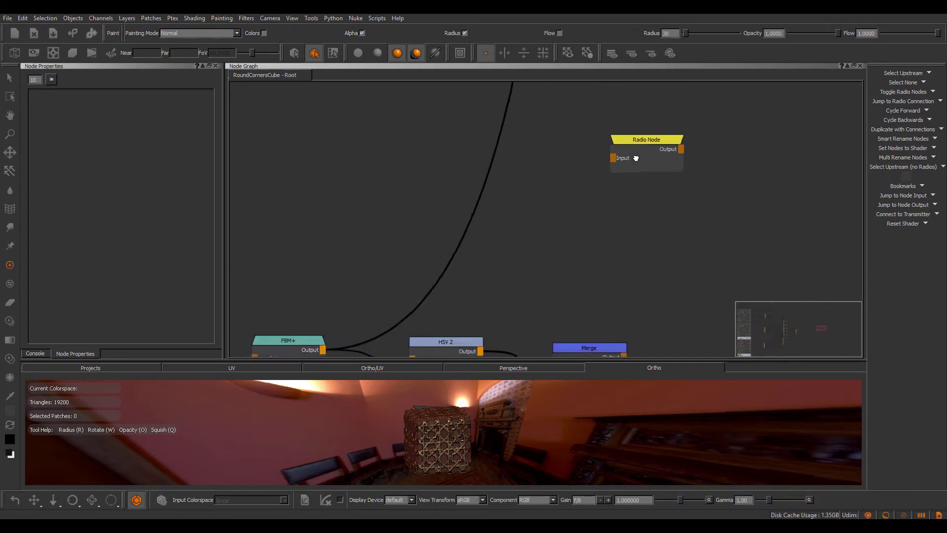
scroll(635, 157, "down", 2)
left_click_drag(623, 148, 589, 151)
left_click_drag(401, 301, 595, 162)
scroll(600, 138, "down", 1)
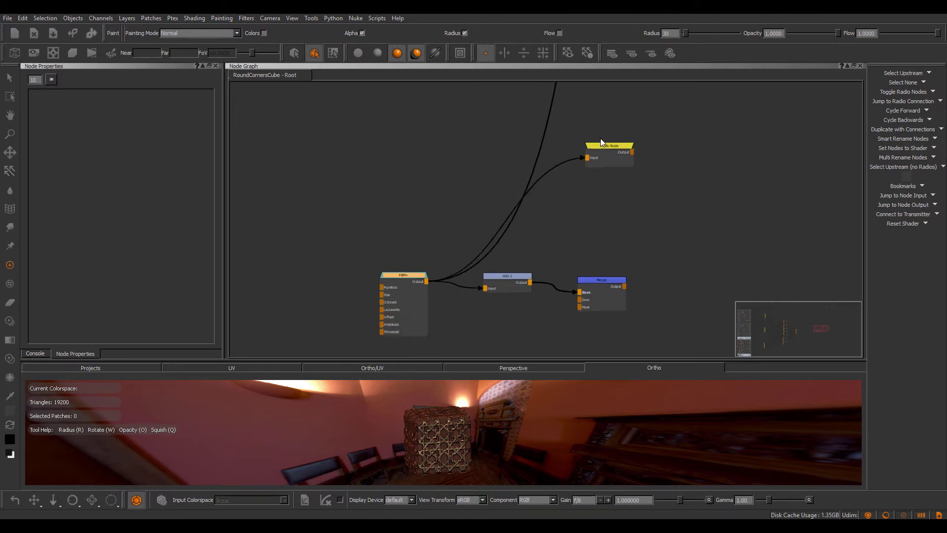
middle_click_drag(599, 138, 577, 179)
left_click_drag(584, 185, 585, 159)
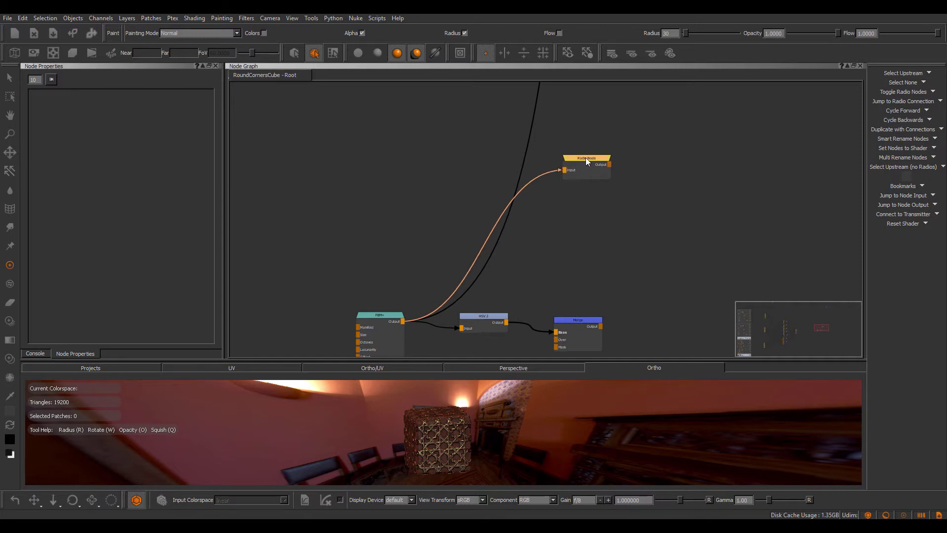
Step: Hide the Radio Node's incoming FBM+ connection with Toggle Radio Nodes
right_click(587, 158)
mouse_move(635, 208)
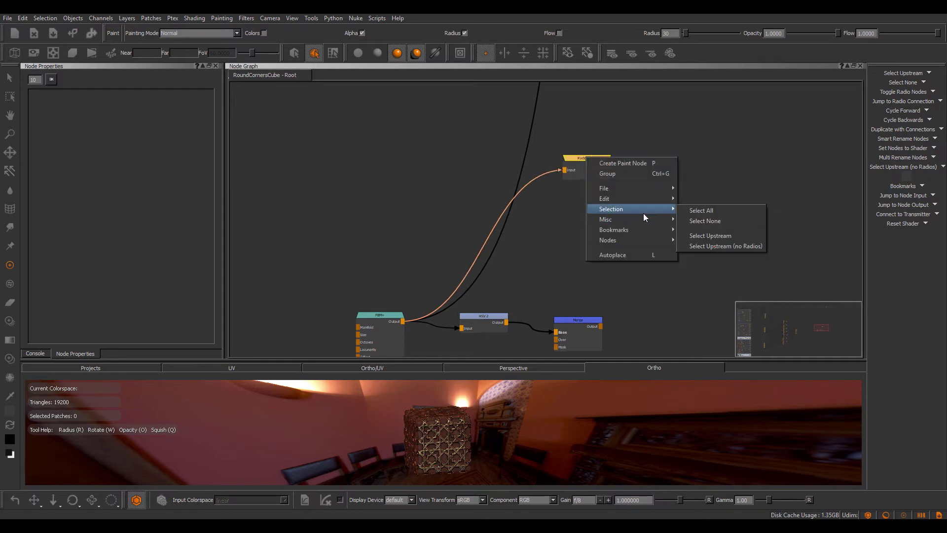
mouse_move(661, 219)
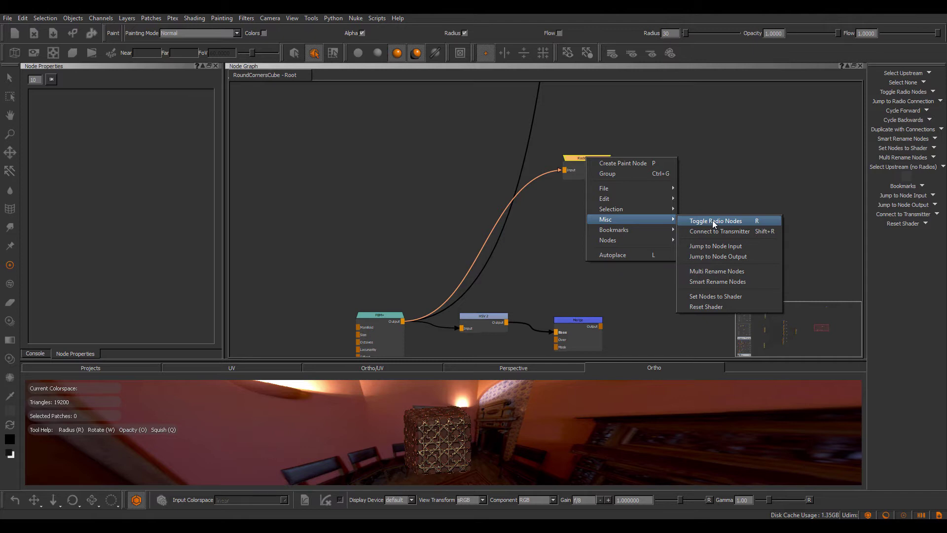
left_click(714, 222)
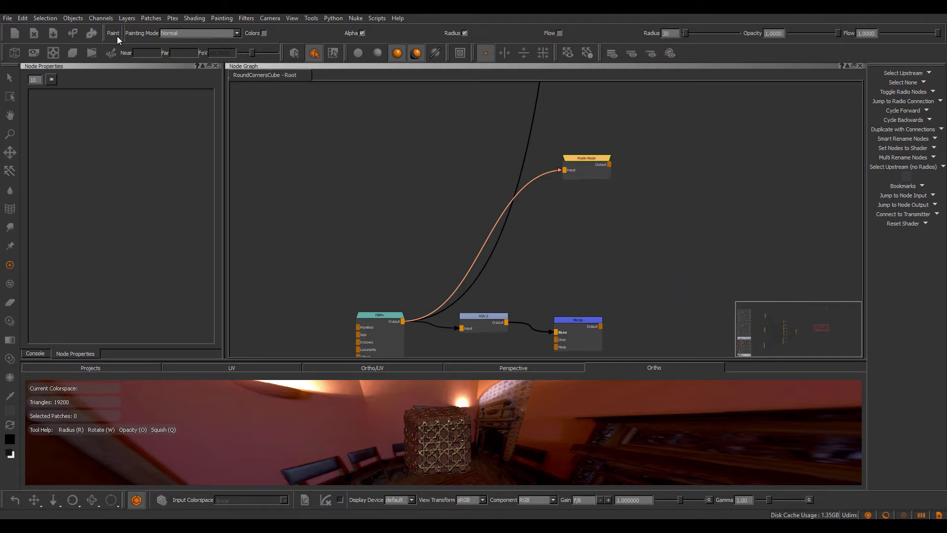
left_click(24, 18)
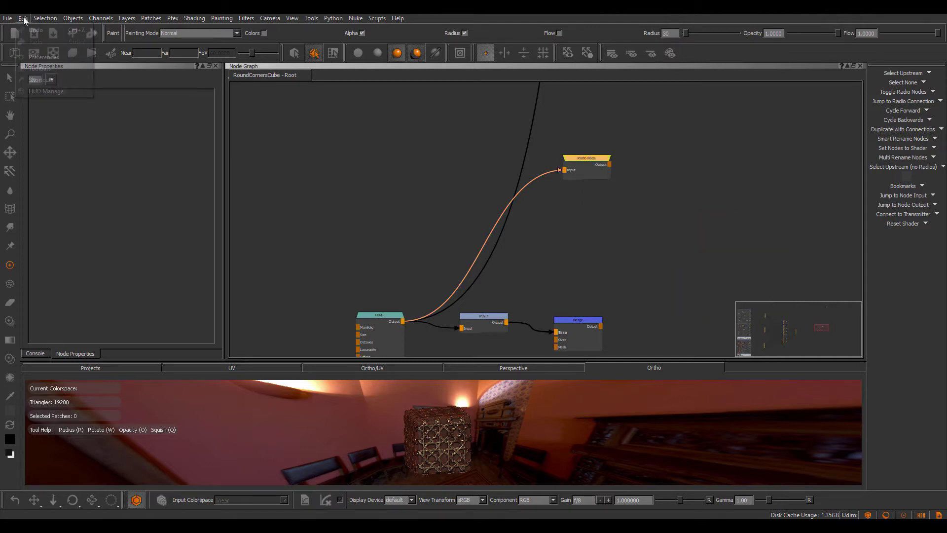
left_click(339, 132)
left_click(591, 158)
key("alt+r")
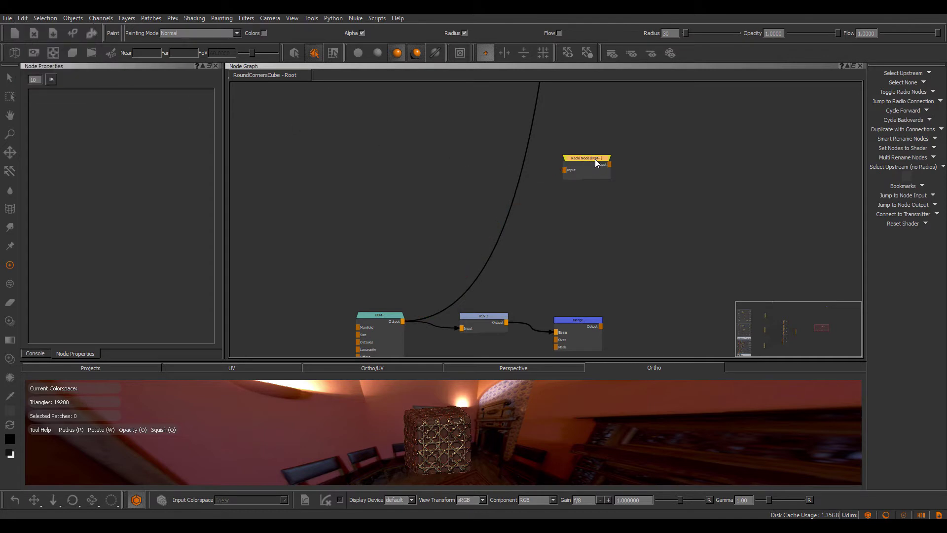
scroll(579, 158, "up", 2)
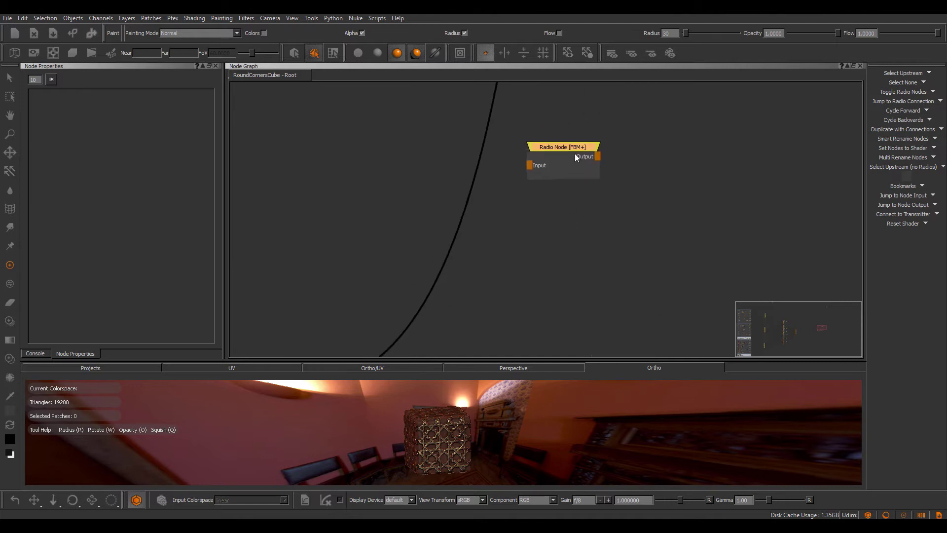
Step: Compare the outputs of the Radio Node and the FBM+ node on the cube in the viewport
left_click_drag(583, 147, 581, 147)
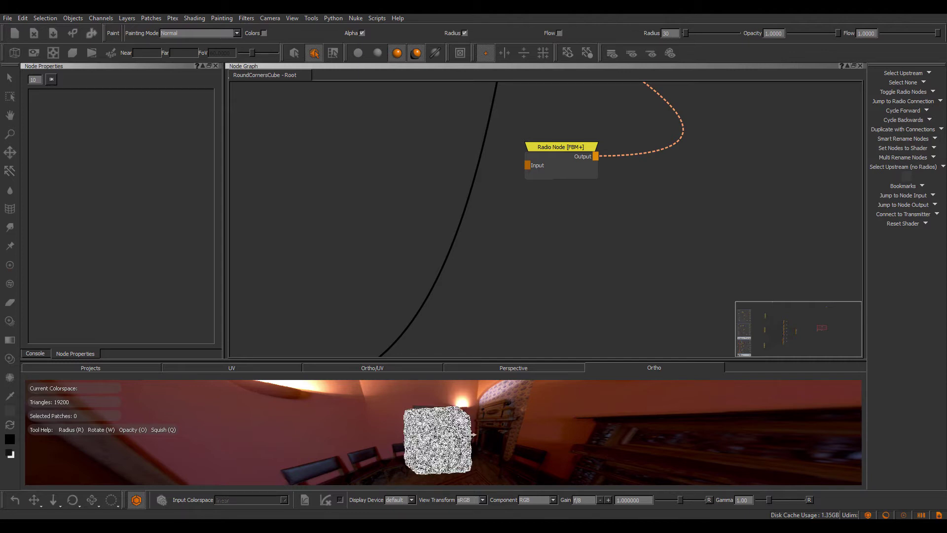
scroll(475, 322, "down", 4)
middle_click_drag(476, 321, 564, 218)
left_click(460, 246)
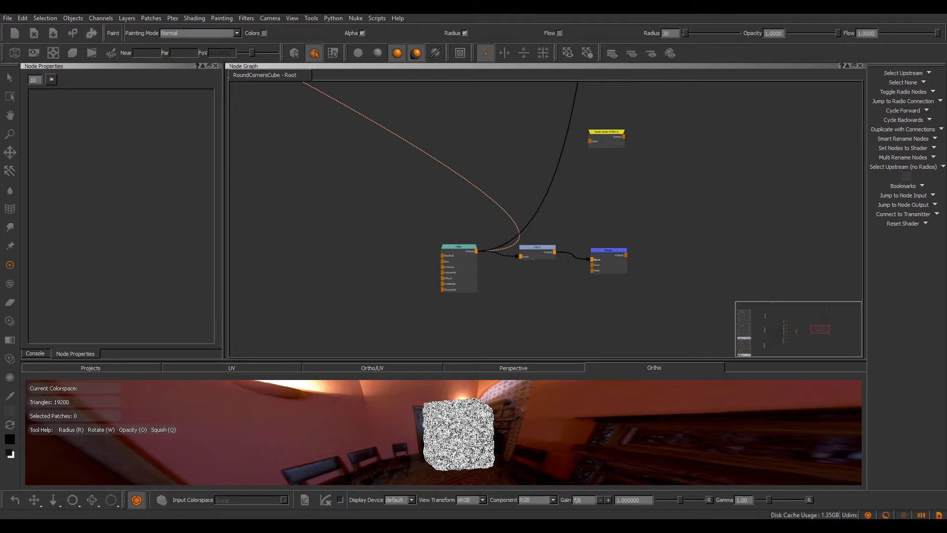
scroll(559, 251, "down", 3)
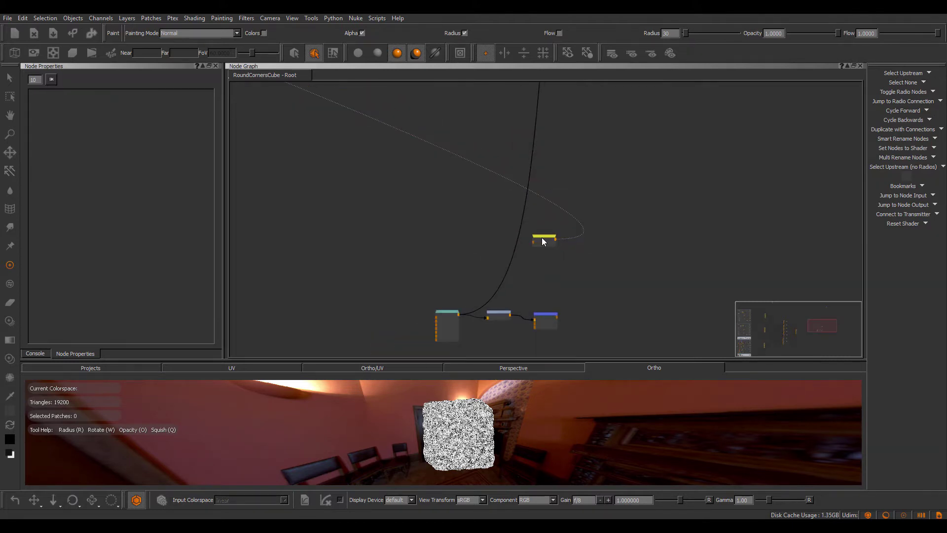
Step: Move the Radio Node up beside the distant second Merge node and connect its output to the Base input
left_click_drag(543, 240, 645, 211)
scroll(594, 208, "up", 3)
scroll(663, 184, "up", 3)
scroll(512, 236, "down", 4)
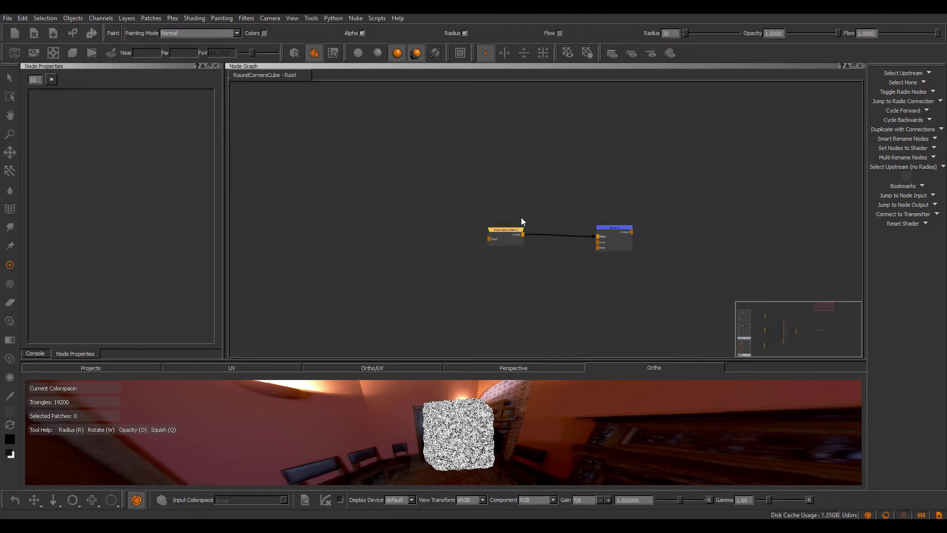
Step: Duplicate the Radio Node with its connections and place the copy directly below the original
scroll(537, 277, "down", 2)
scroll(536, 277, "down", 3)
middle_click_drag(536, 277, 580, 142)
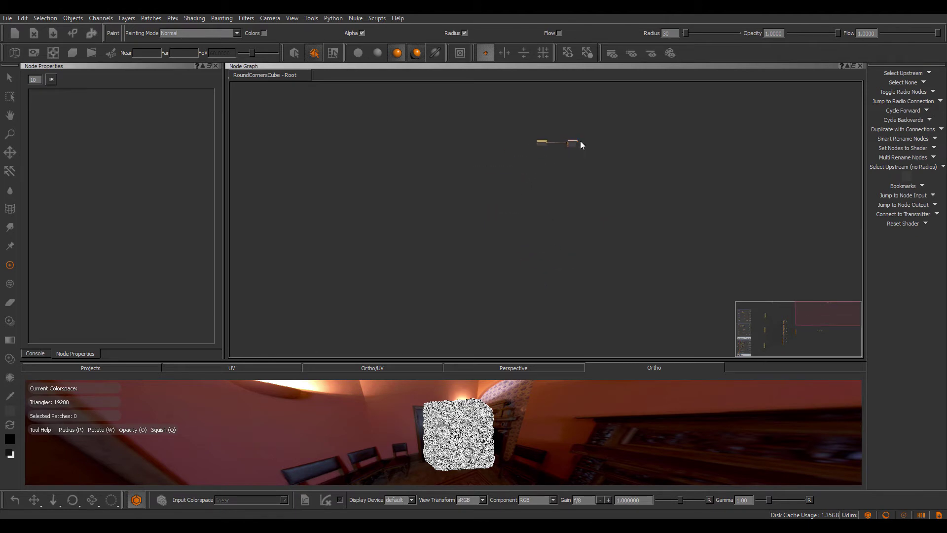
scroll(556, 184, "down", 1)
scroll(501, 194, "up", 4)
scroll(496, 196, "up", 2)
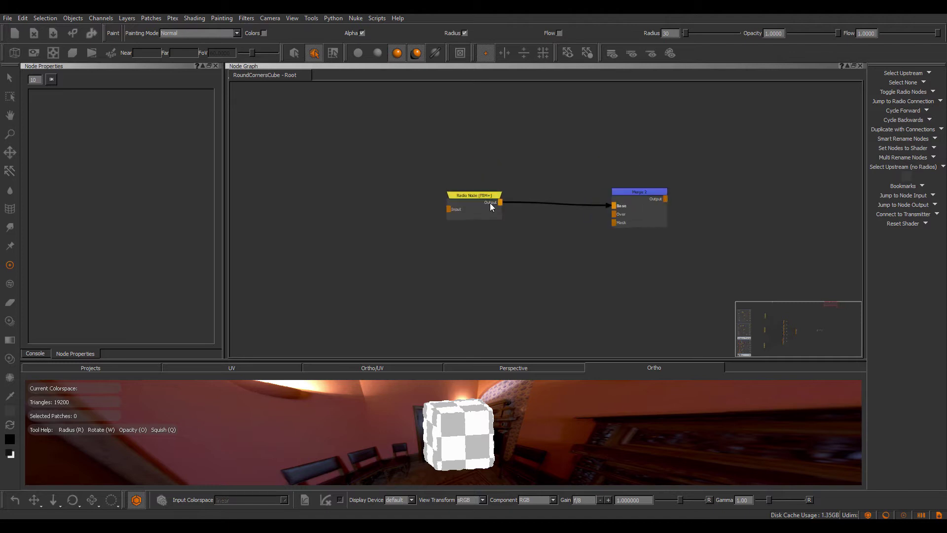
left_click(888, 129)
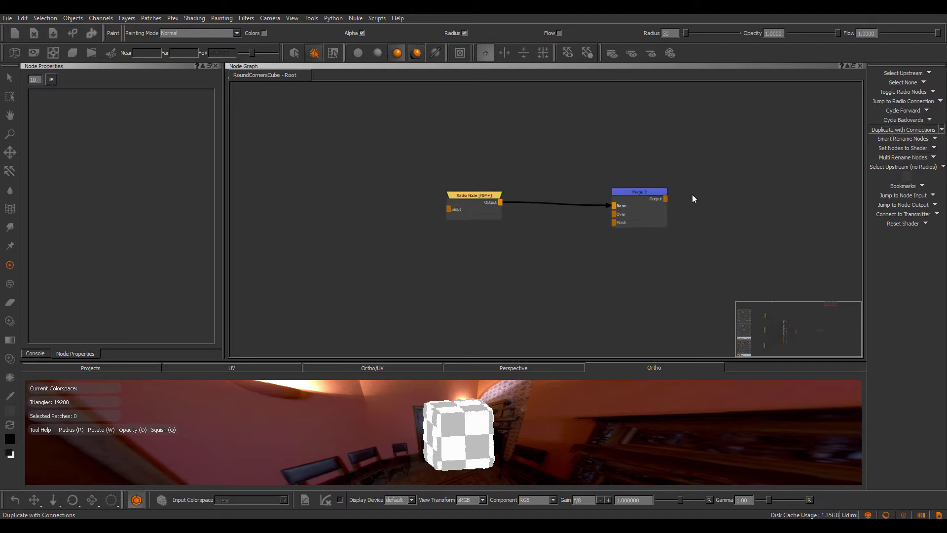
left_click_drag(485, 200, 486, 251)
middle_click_drag(554, 264, 560, 203)
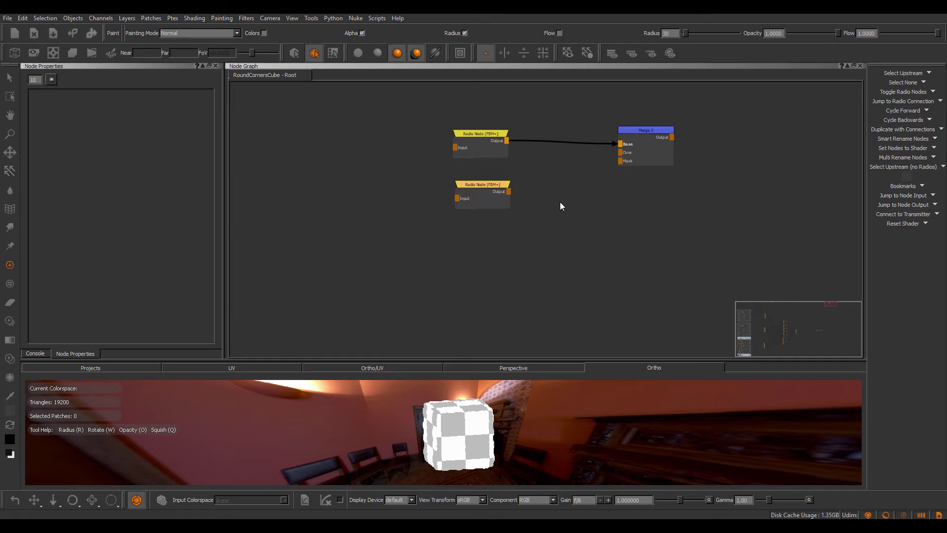
Step: Toggle the original Radio Node's FBM+ connection repeatedly between hidden and shown, leaving it shown
left_click(492, 141)
right_click(485, 140)
mouse_move(537, 200)
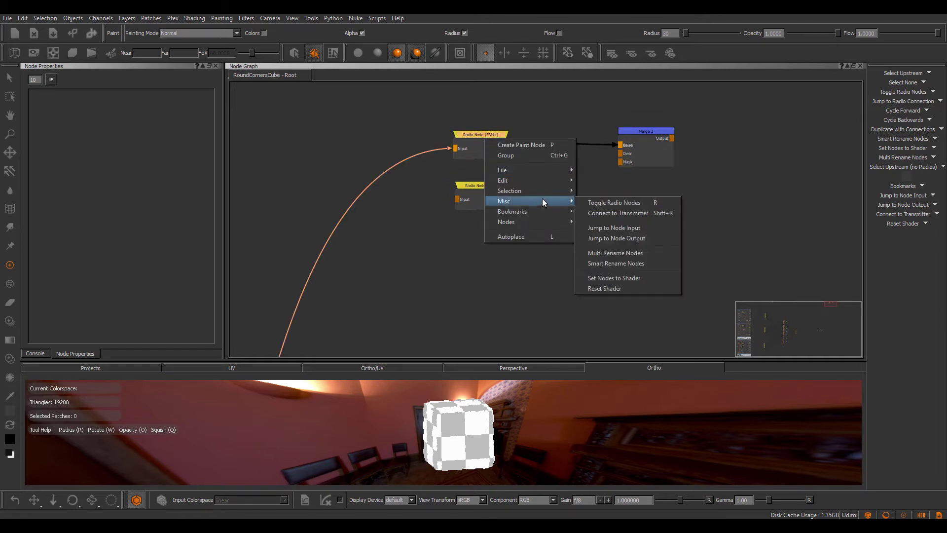
left_click(613, 203)
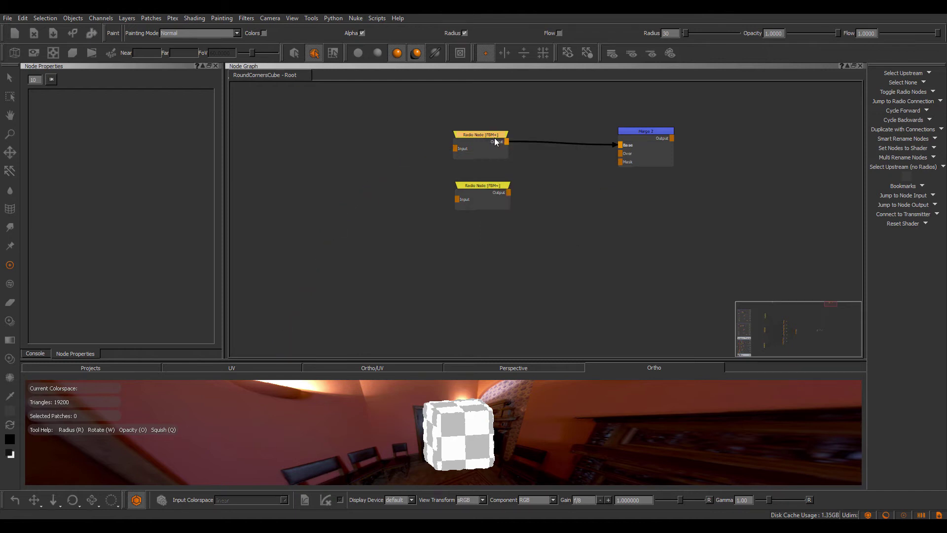
key("alt+r")
key("alt+r")
key("alt+r")
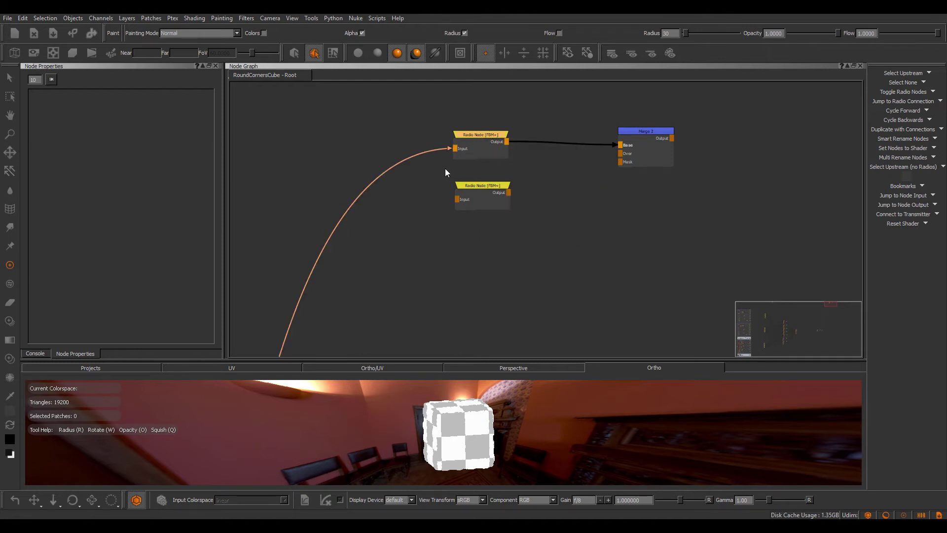
Step: Show the connections of all Radio Nodes in the graph at once, and hide them again
middle_click_drag(422, 190, 460, 156)
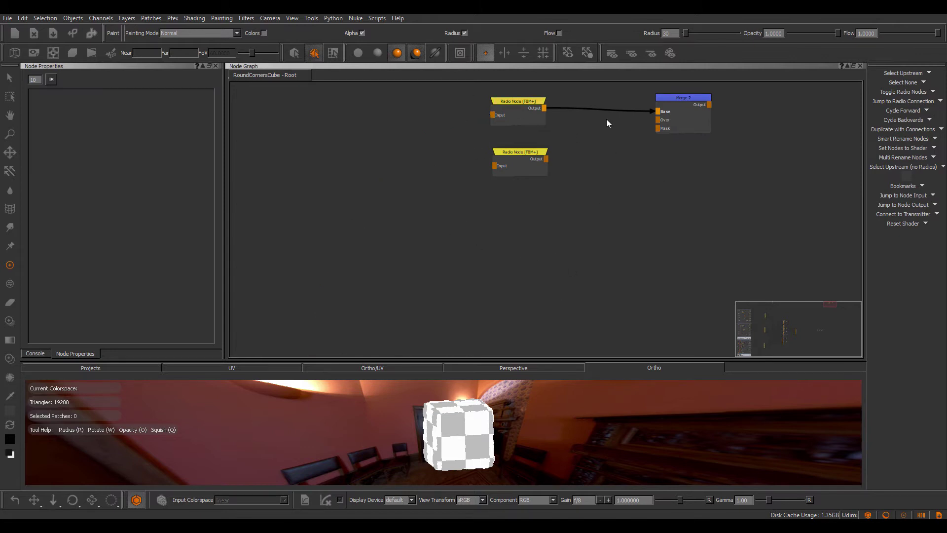
middle_click_drag(455, 250, 432, 255)
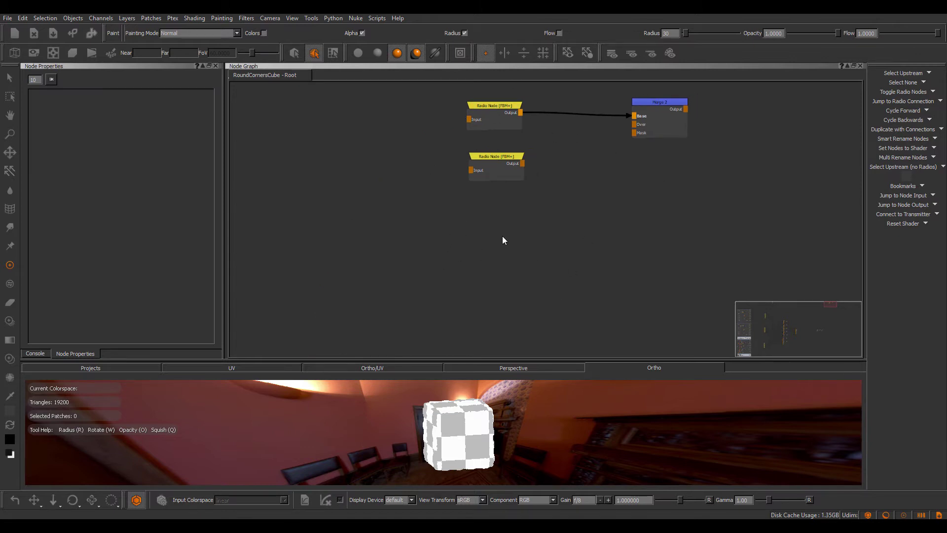
key("alt+r")
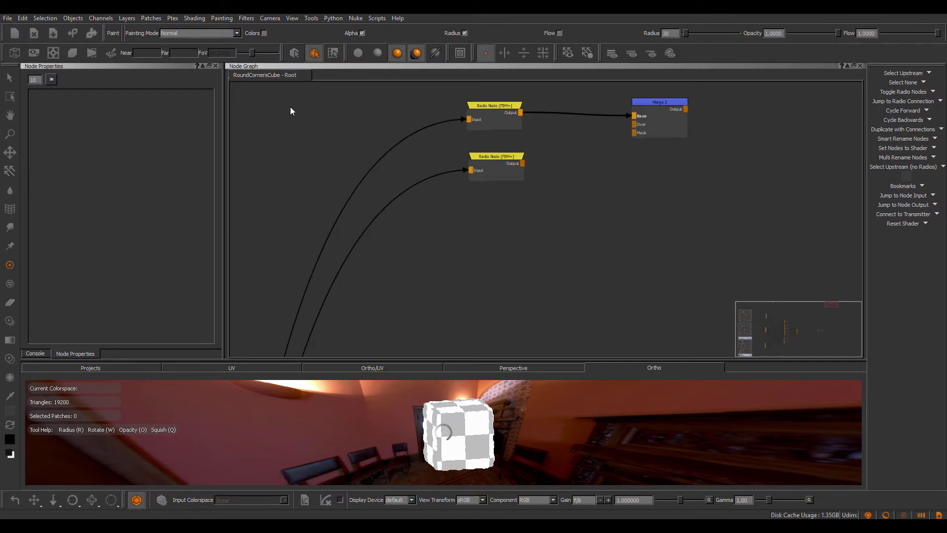
scroll(335, 163, "down", 5)
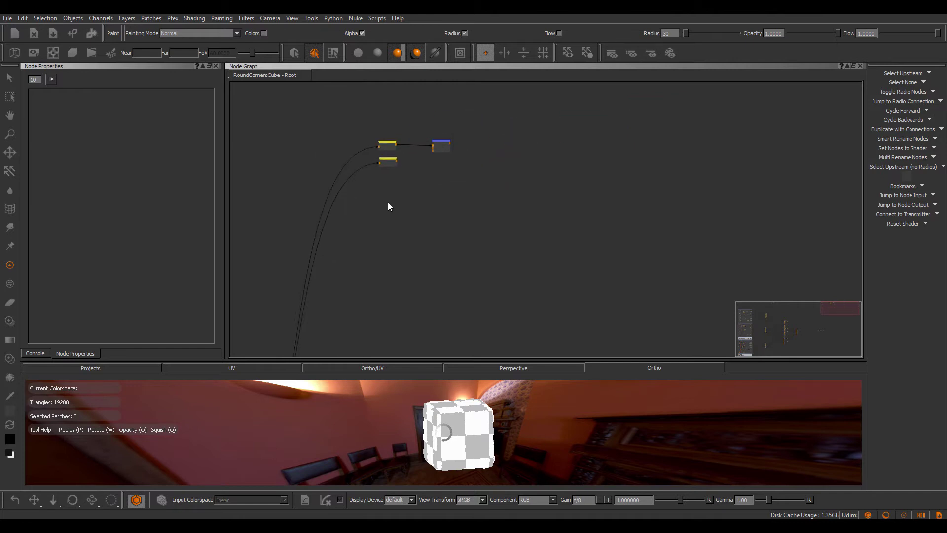
scroll(397, 200, "down", 3)
scroll(405, 187, "down", 1)
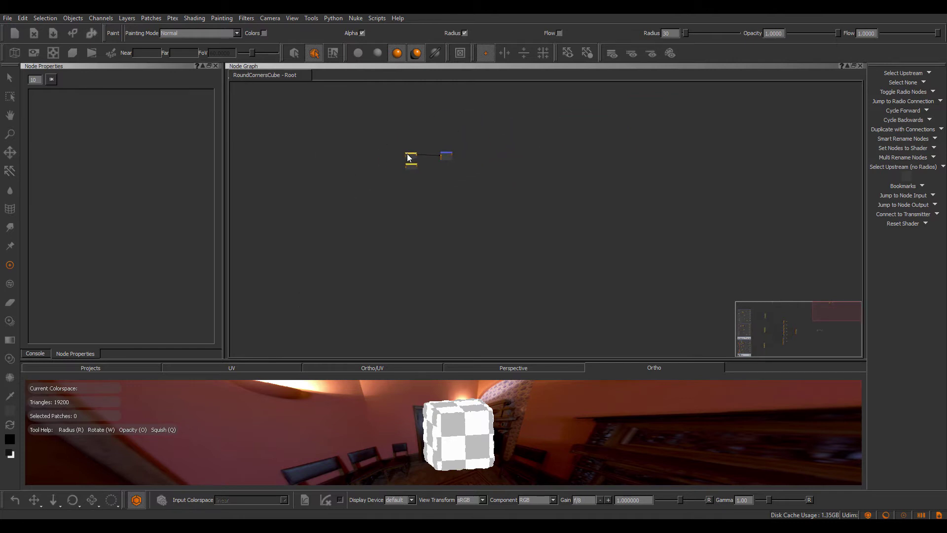
Step: Delete both FBM+ Radio Nodes and remove the remaining long connection into the Merge 2 node
mouse_move(408, 153)
left_mouse_down()
mouse_move(408, 143)
mouse_move(413, 159)
left_mouse_up()
middle_click_drag(397, 193, 444, 227)
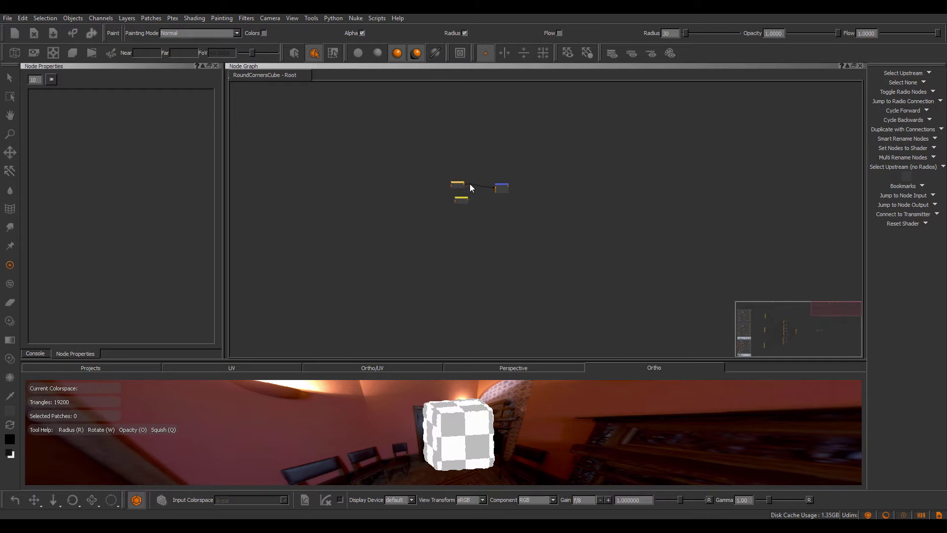
left_click_drag(442, 163, 478, 226)
key("Delete")
scroll(481, 244, "down", 1)
middle_click_drag(481, 244, 493, 152)
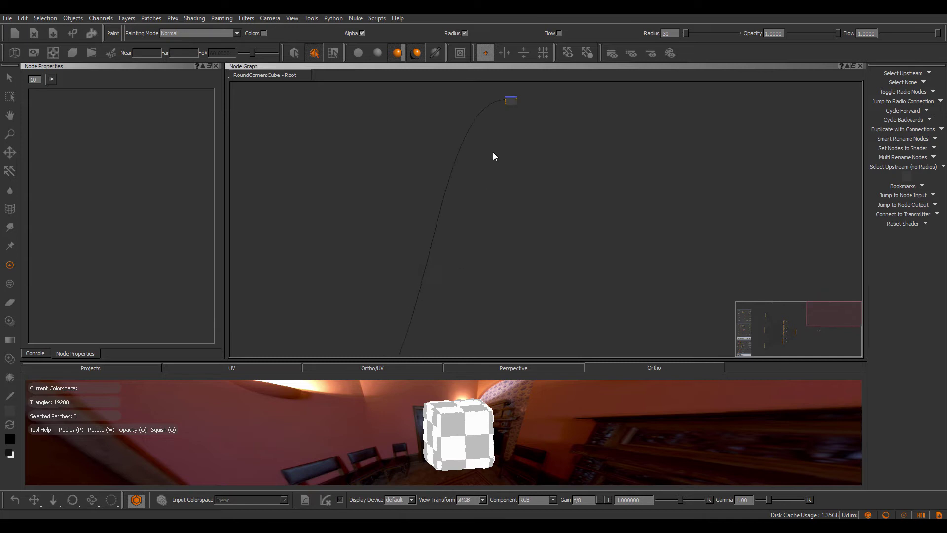
left_click(502, 99)
key("Delete")
Step: Create a Radio Node, connect the FBM+ output to its input, and place it beside the distant Merge 2 node
middle_click_drag(415, 345, 484, 147)
scroll(484, 147, "up", 3)
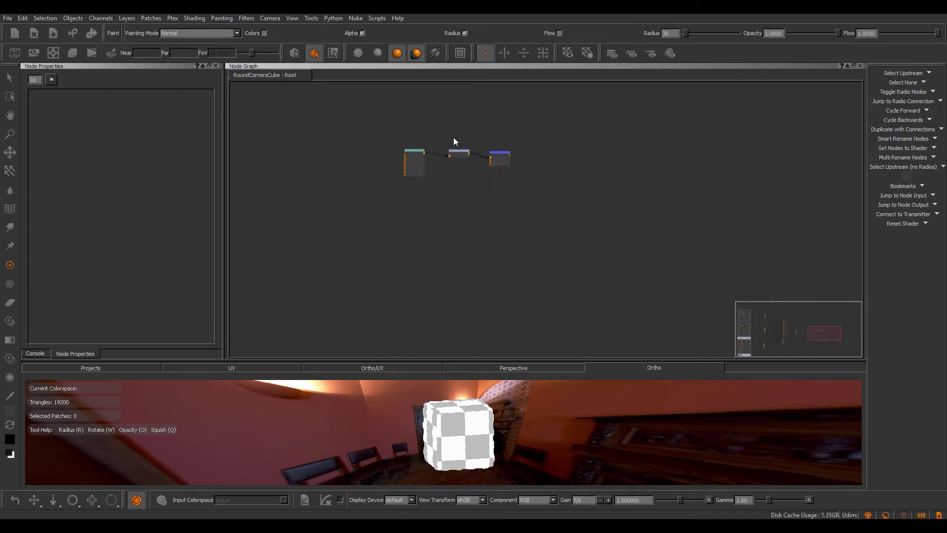
key("Tab")
type("ra")
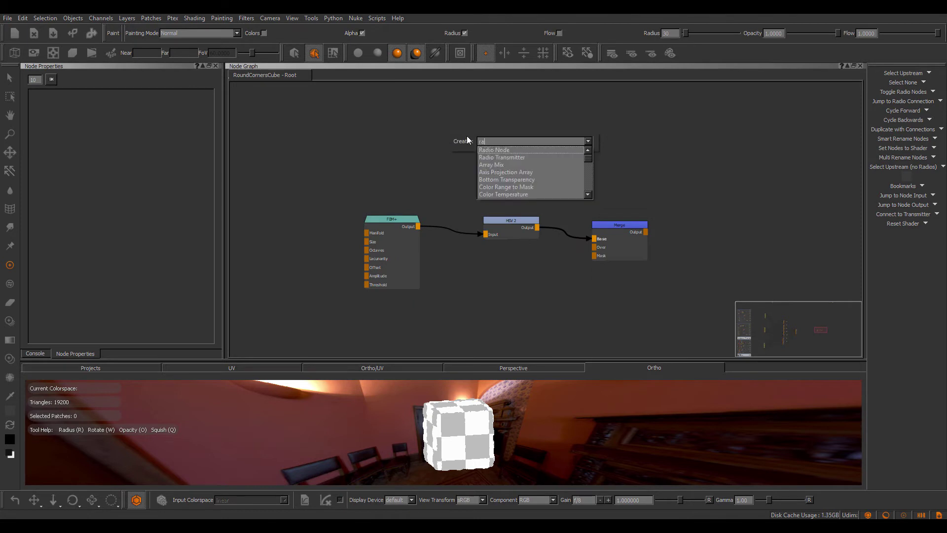
key("Return")
left_click_drag(418, 226, 461, 146)
scroll(489, 135, "down", 3)
middle_click_drag(505, 108, 473, 185)
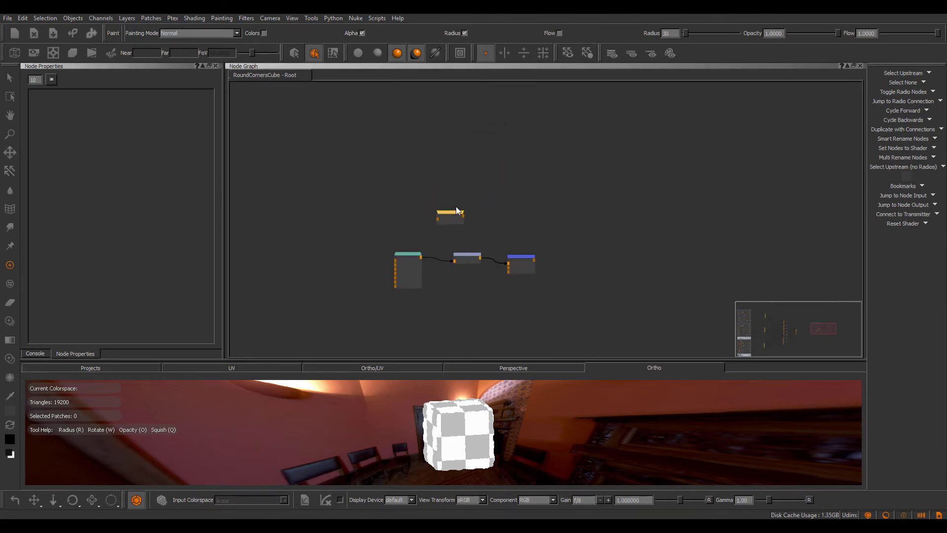
left_click_drag(457, 209, 664, 150)
middle_click_drag(673, 154, 558, 167)
scroll(557, 166, "up", 4)
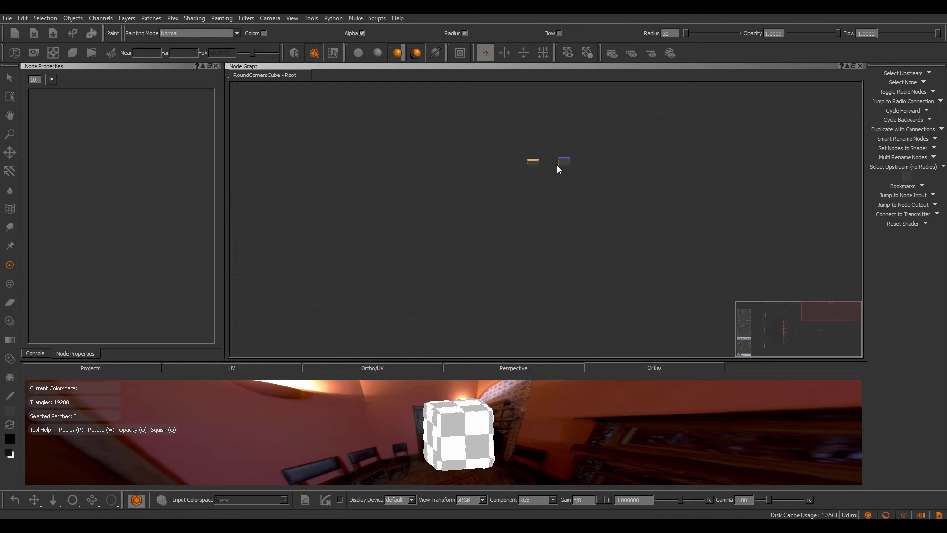
scroll(530, 170, "up", 1)
scroll(525, 156, "up", 2)
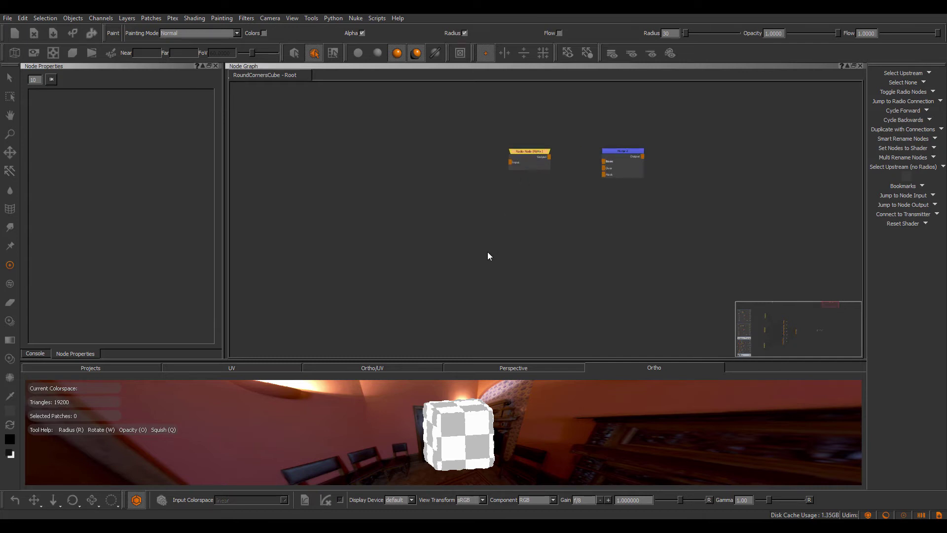
Step: Create a Radio Transmitter node above the FBM+ and HSV 2 nodes
key("Delete")
scroll(543, 204, "down", 3)
middle_click_drag(487, 321, 532, 185)
middle_click_drag(493, 221, 505, 183)
scroll(505, 182, "up", 2)
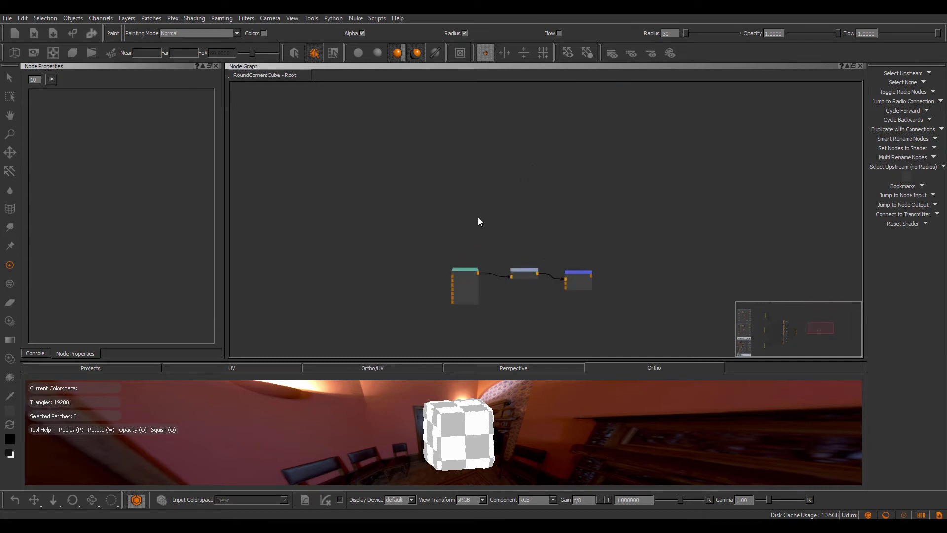
scroll(498, 171, "up", 3)
middle_click_drag(474, 239, 499, 149)
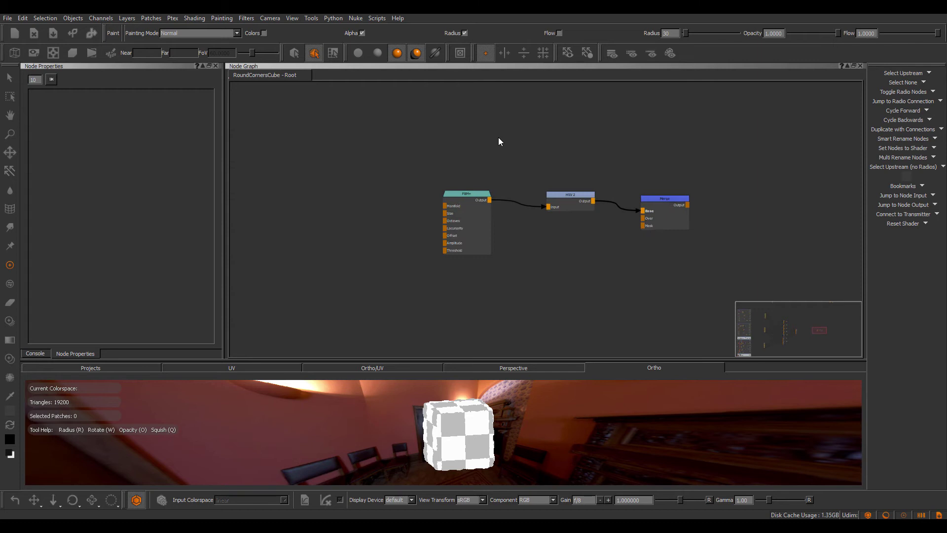
key("Tab")
type("rad")
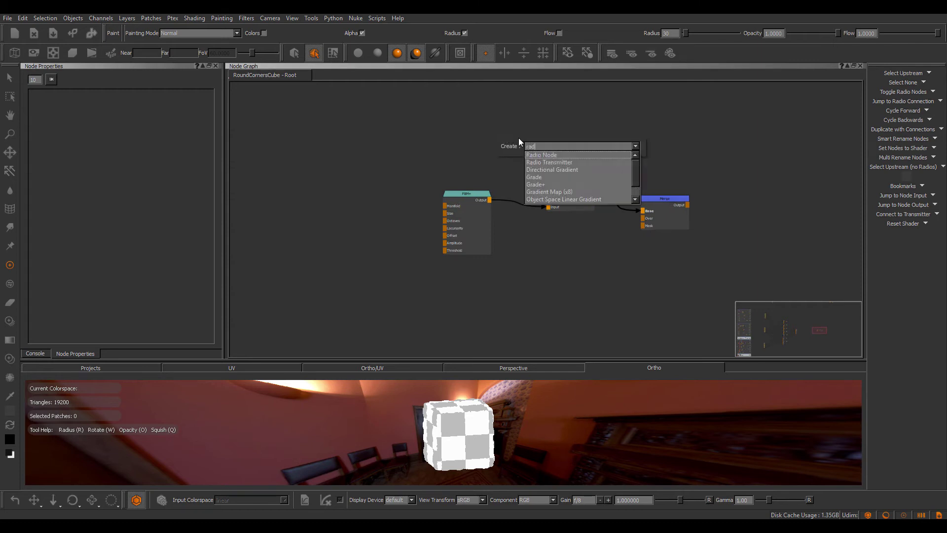
left_click(555, 162)
scroll(532, 132, "up", 2)
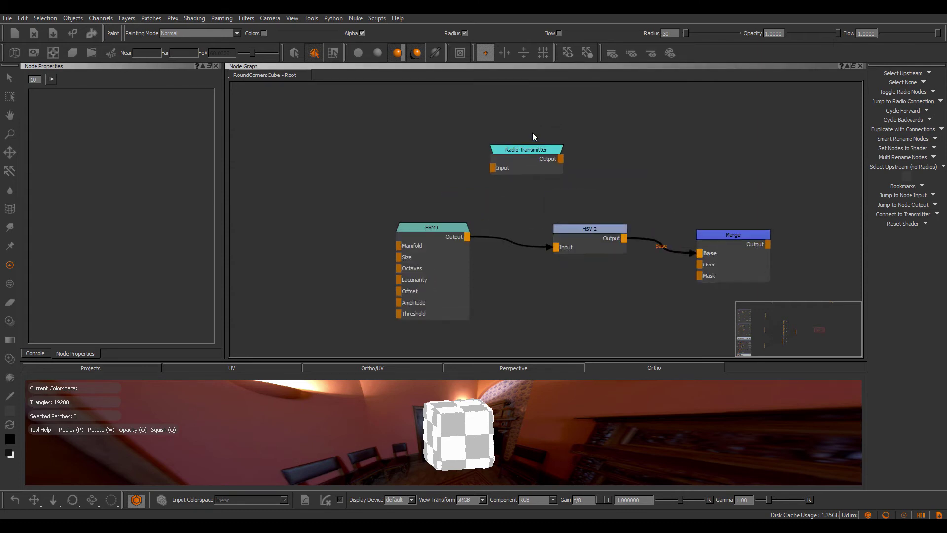
right_click(435, 136)
mouse_move(492, 216)
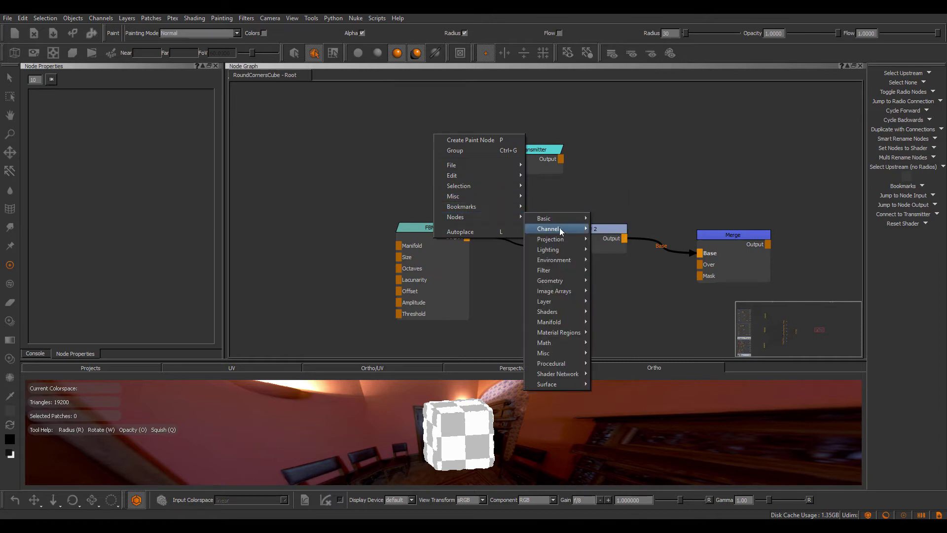
mouse_move(547, 354)
mouse_move(627, 510)
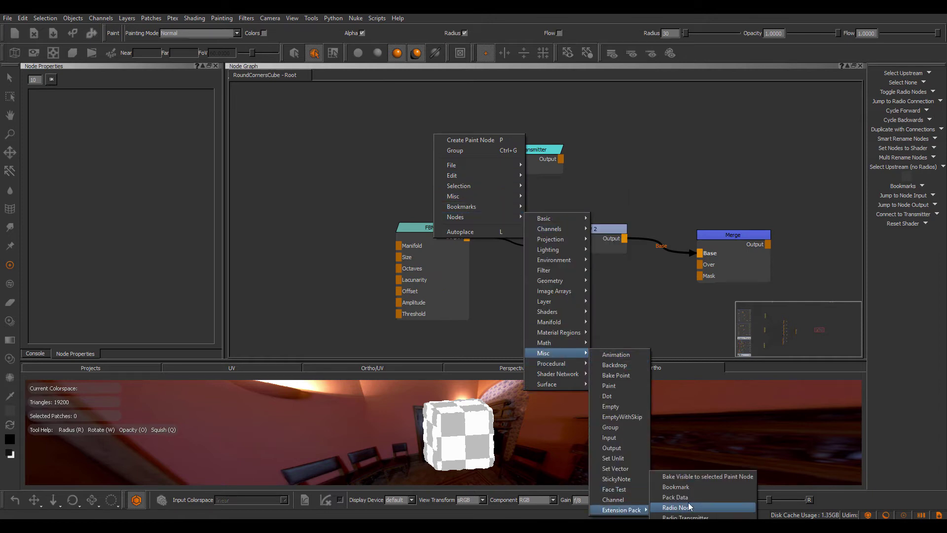
left_click(634, 182)
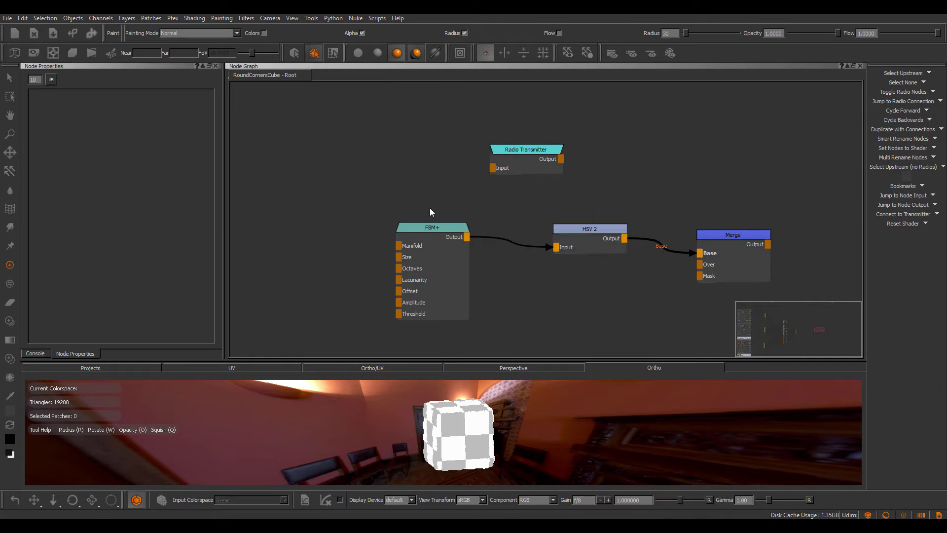
Step: Connect the FBM+ output to the Radio Transmitter's input and rename the transmitter to FBM Noise
mouse_move(417, 230)
left_mouse_down()
mouse_move(384, 231)
mouse_move(493, 167)
left_mouse_up()
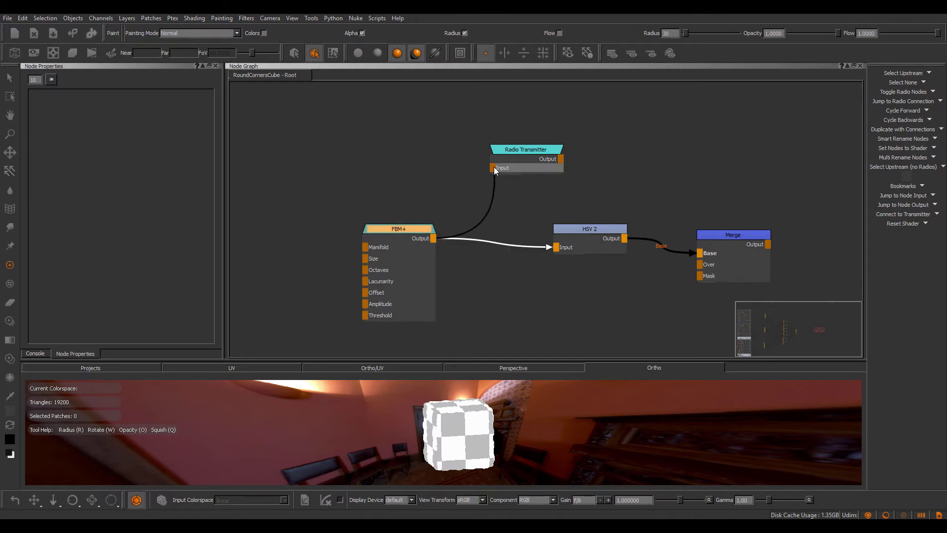
left_click(536, 149)
double_click(536, 149)
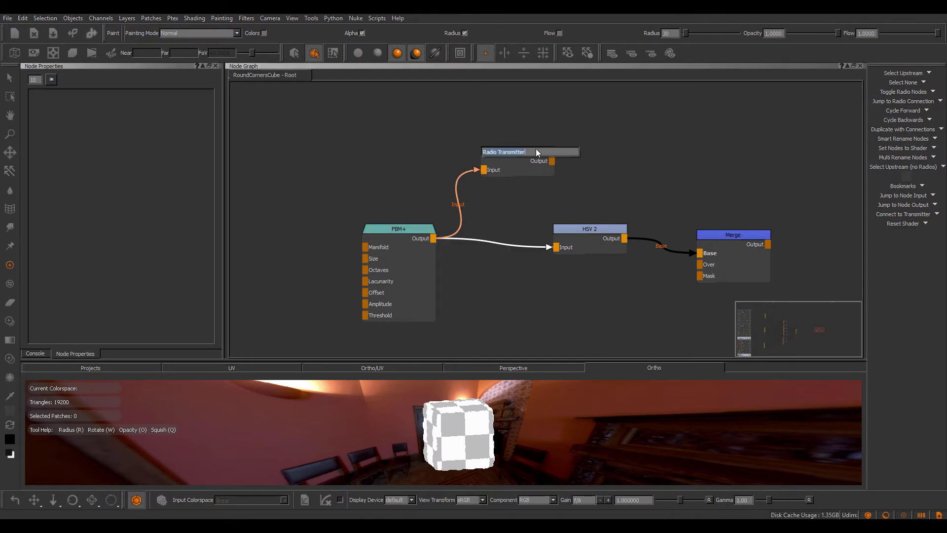
type("FBM Noise")
key("Return")
left_click(555, 138)
Step: Replace the Radio Node beside Merge 2 with a newly created one and connect its output to the Base input
scroll(555, 141, "down", 8)
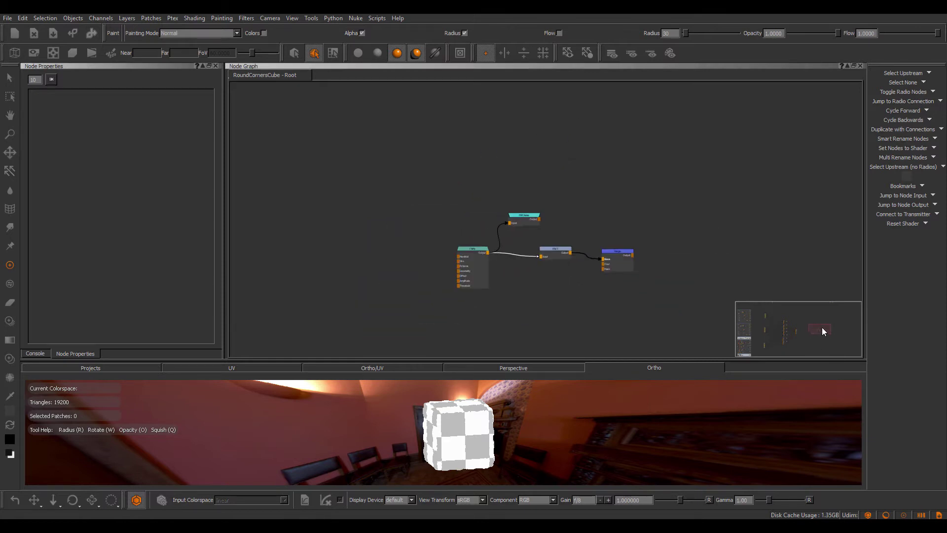
left_click_drag(823, 328, 821, 314)
scroll(658, 244, "down", 6)
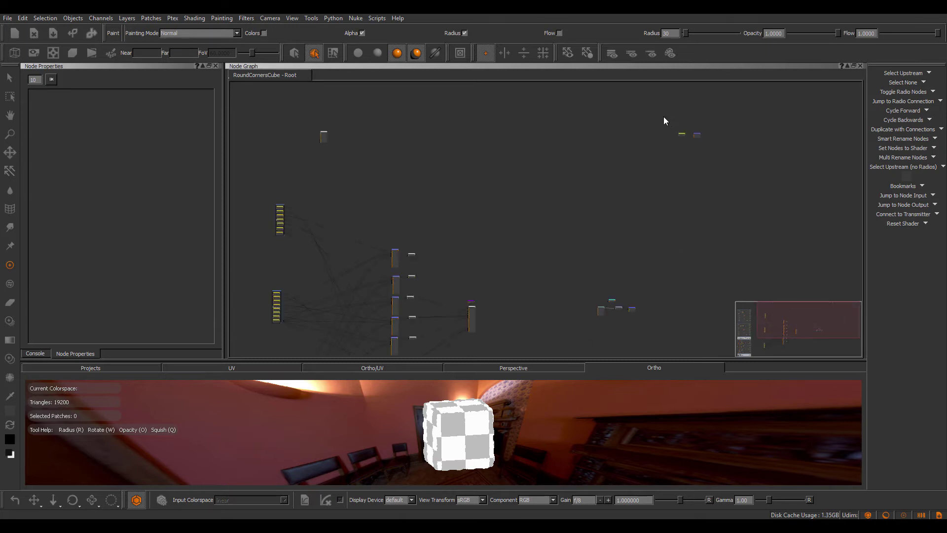
scroll(681, 134, "up", 10)
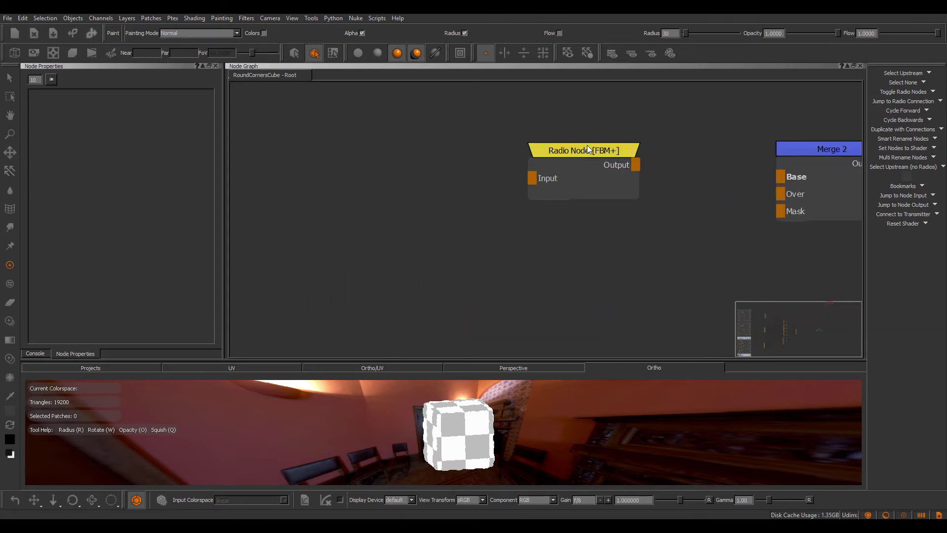
key("Delete")
key("Tab")
type("fbm")
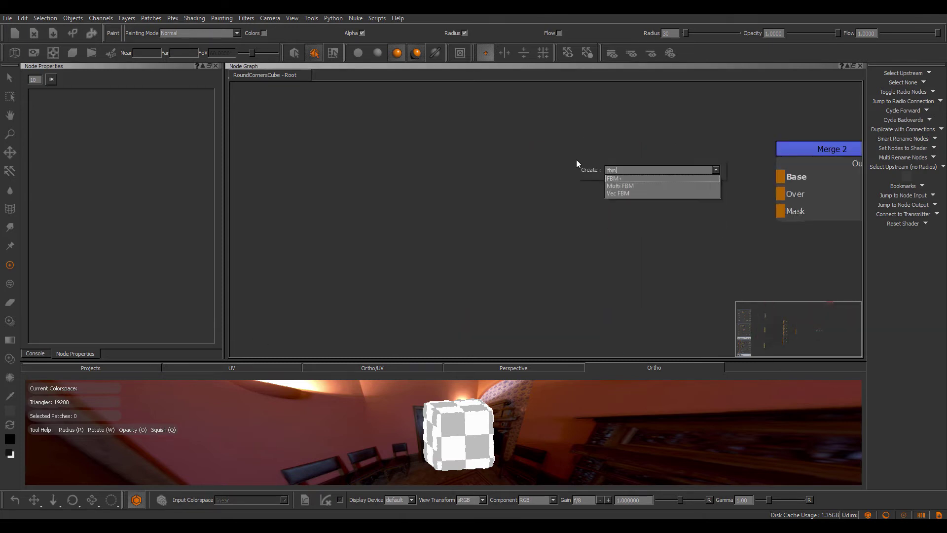
key("BackSpace")
key("BackSpace")
key("BackSpace")
type("radio")
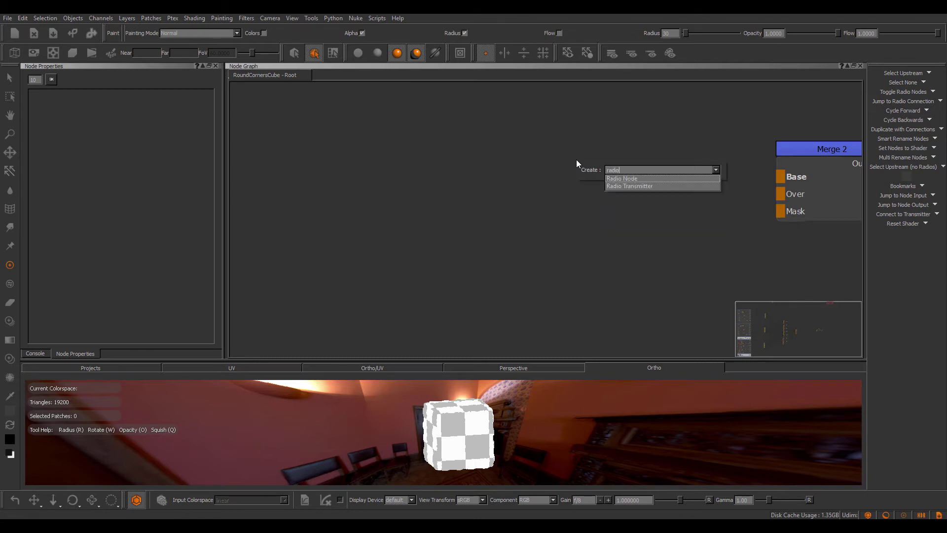
key("Return")
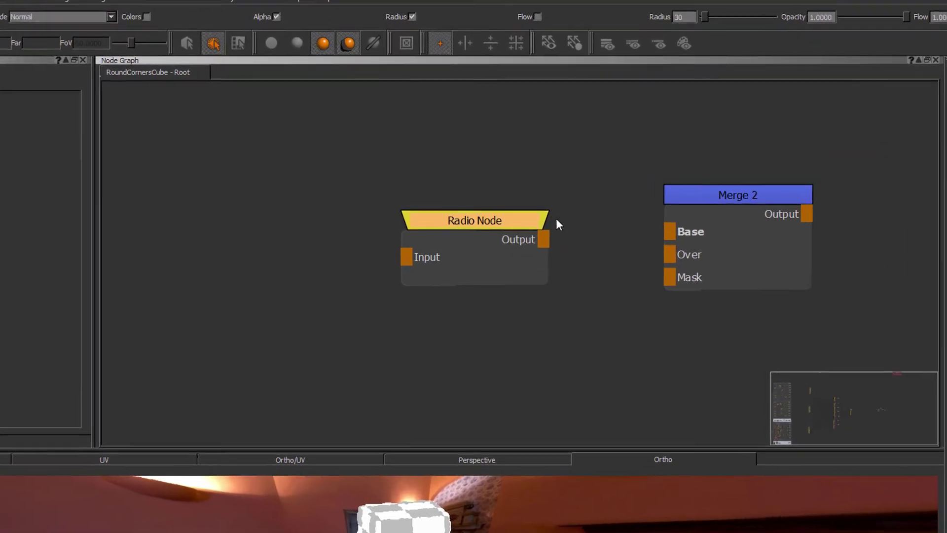
left_click_drag(685, 183, 767, 190)
left_click_drag(656, 265, 675, 249)
Step: Open the Connect to Transmitter selection for the new Radio Node and move the dialog aside
right_click(438, 233)
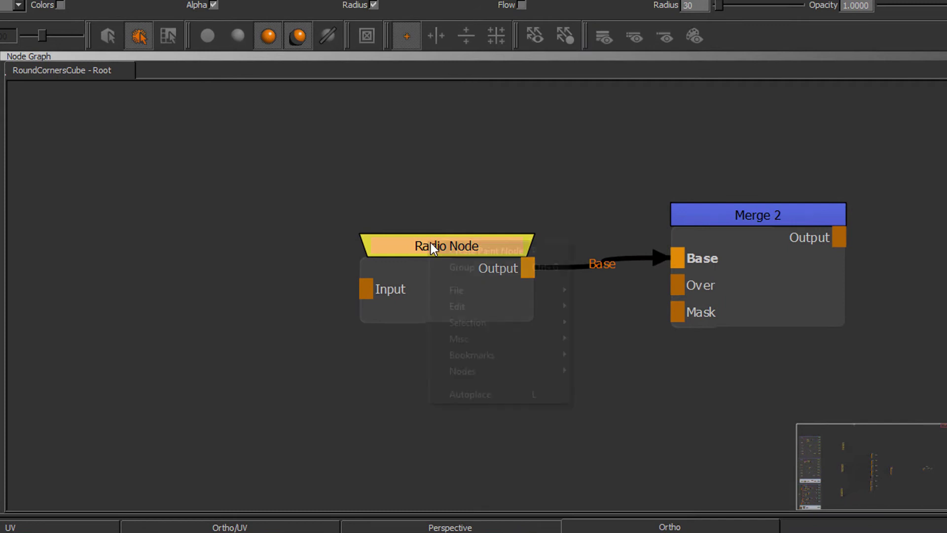
mouse_move(527, 345)
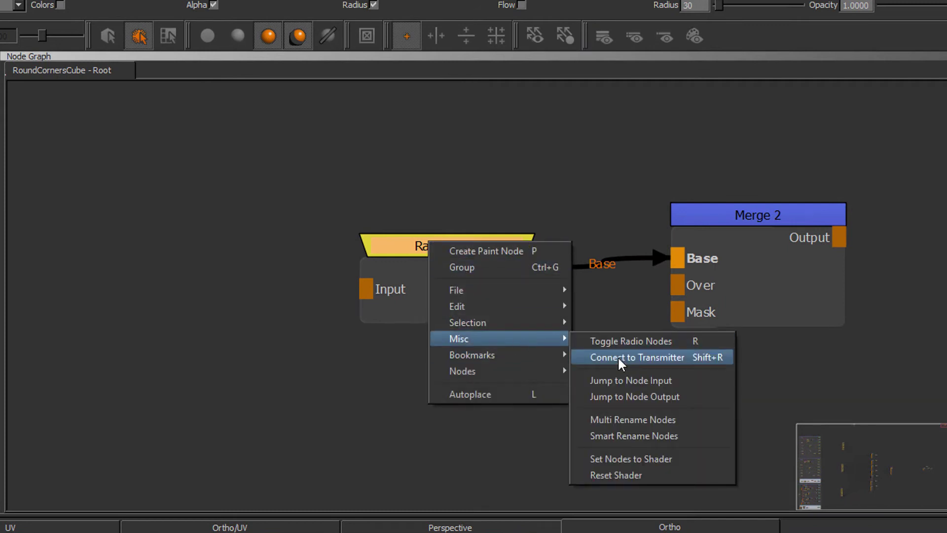
left_click(617, 356)
left_click_drag(564, 326, 617, 238)
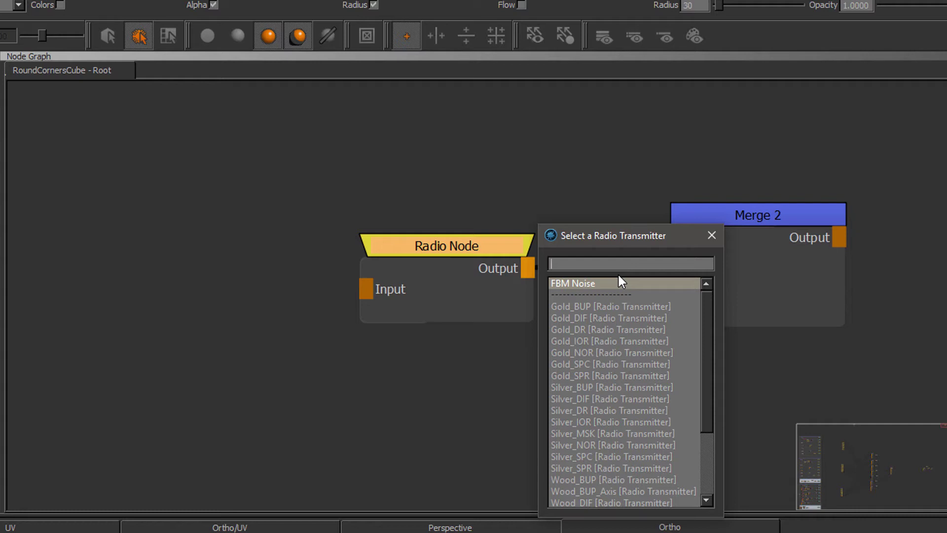
Step: Filter the Radio Transmitter list with "Gold,Silver"
type("Gold")
key("BackSpace")
key("BackSpace")
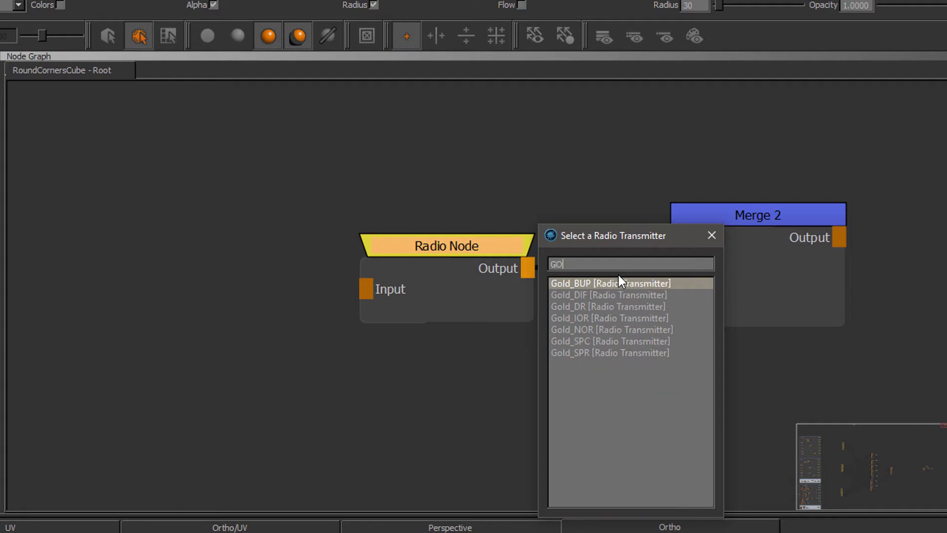
type("ld,Silver")
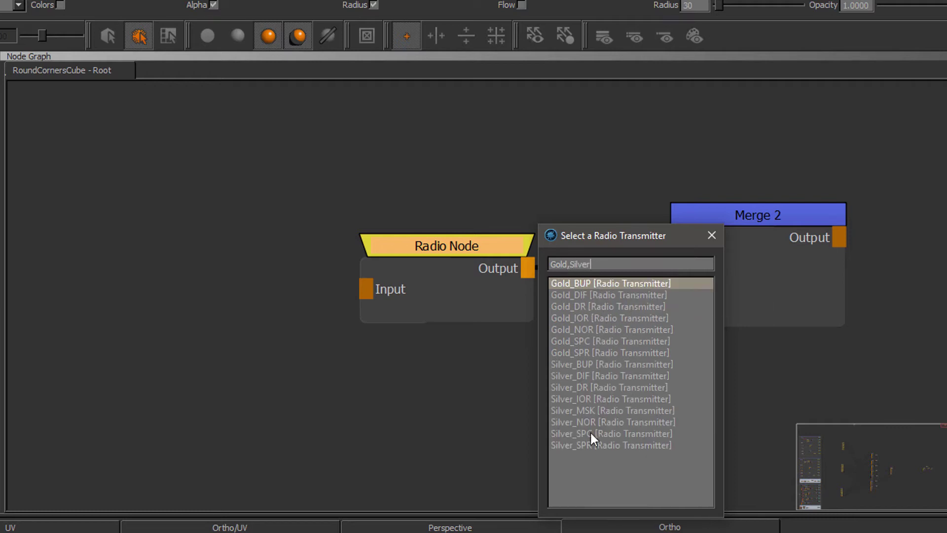
Step: Step through the filtered Gold and Silver transmitters and clear the filter text
key("Down")
key("Down")
key("Down")
key("Down")
key("Down")
key("Down")
key("Down")
key("Down")
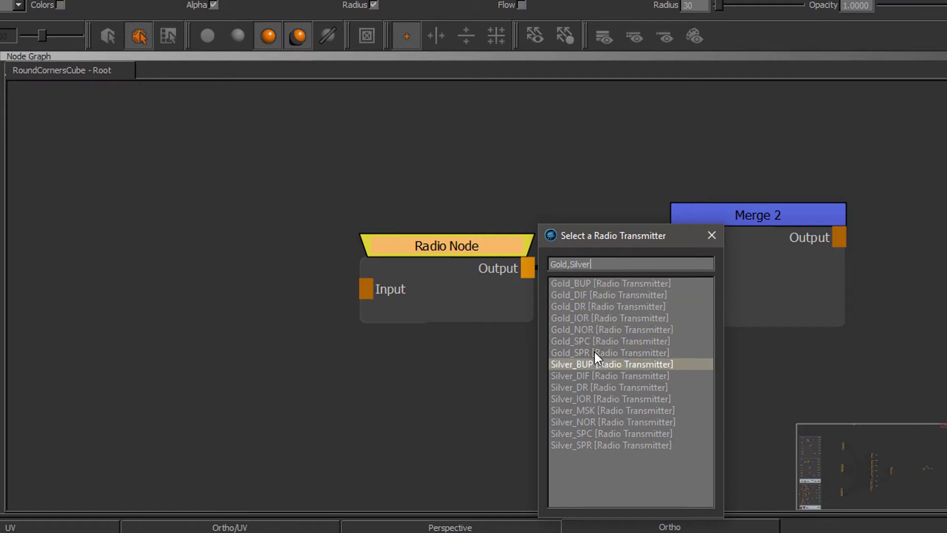
key("Up")
key("Up")
key("Up")
key("Up")
key("Up")
key("Up")
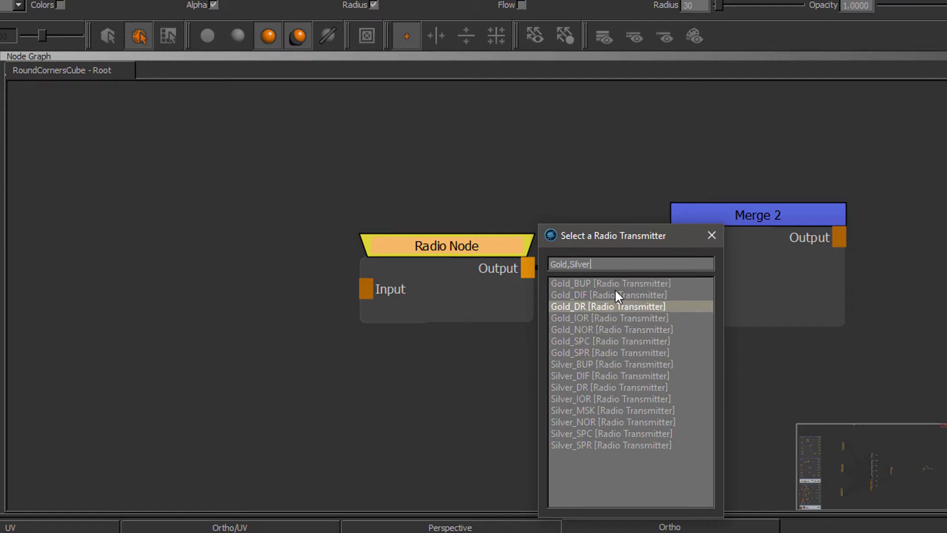
key("ctrl+a")
key("BackSpace")
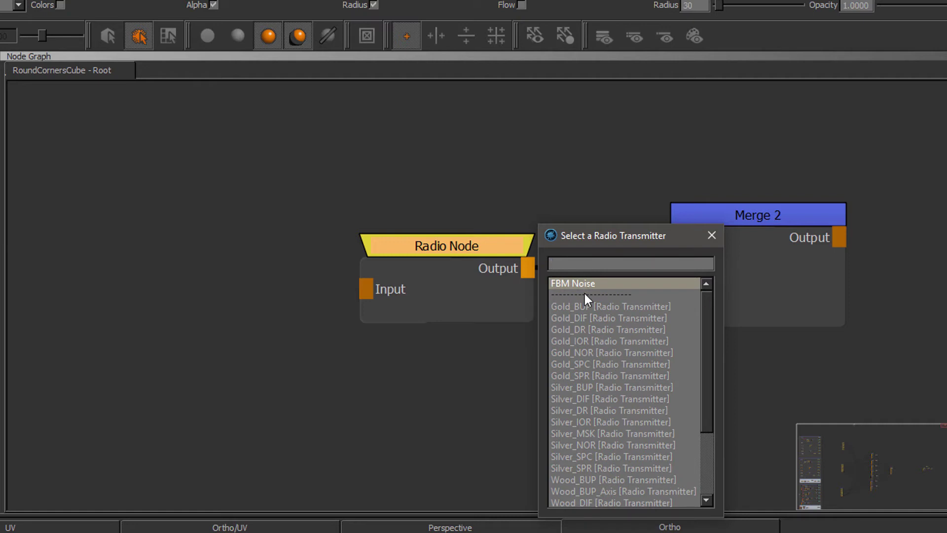
Step: Connect the Radio Node to the FBM Noise transmitter and shift the node slightly up beside Merge 2
double_click(589, 283)
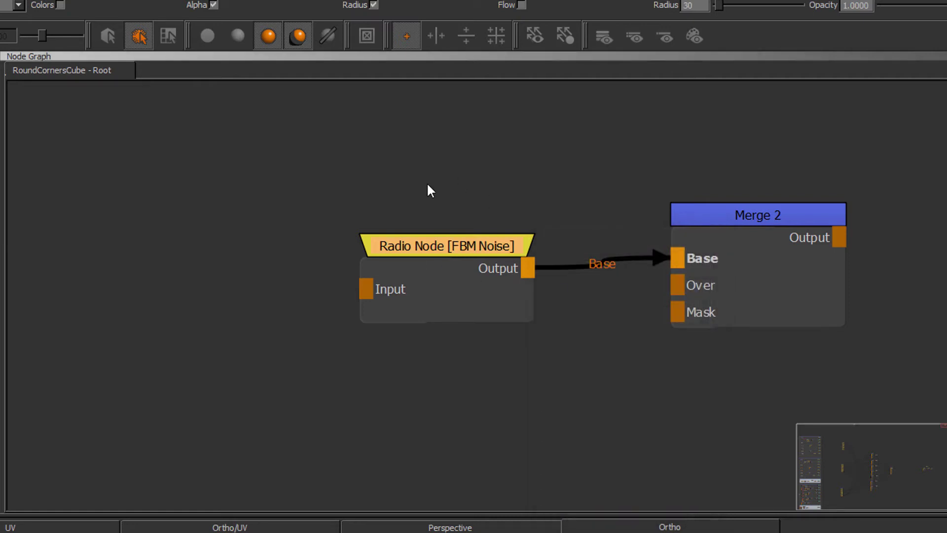
left_click_drag(443, 258, 458, 241)
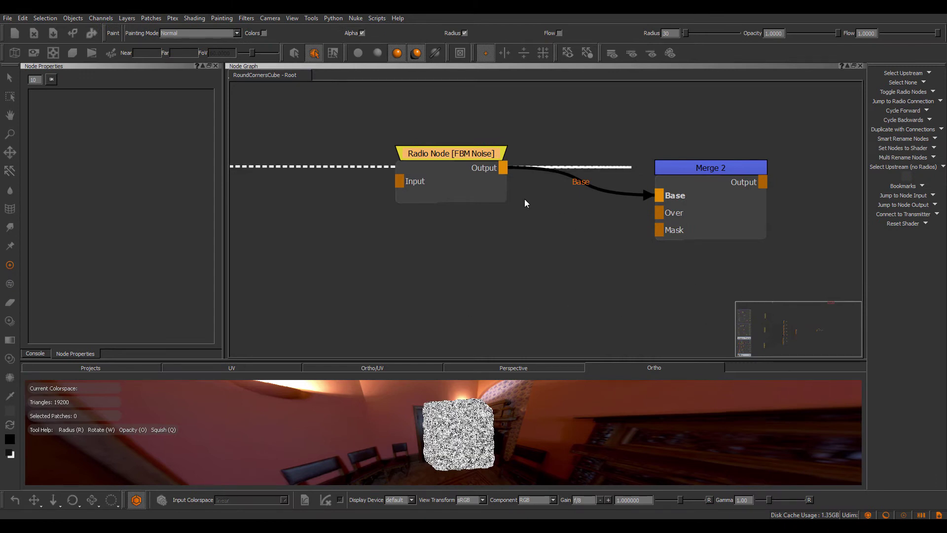
Step: Jump to the Radio Node's input and move the FBM Noise transmitter farther up above the FBM+ node
left_click(906, 196)
scroll(558, 174, "up", 3)
left_click(613, 198)
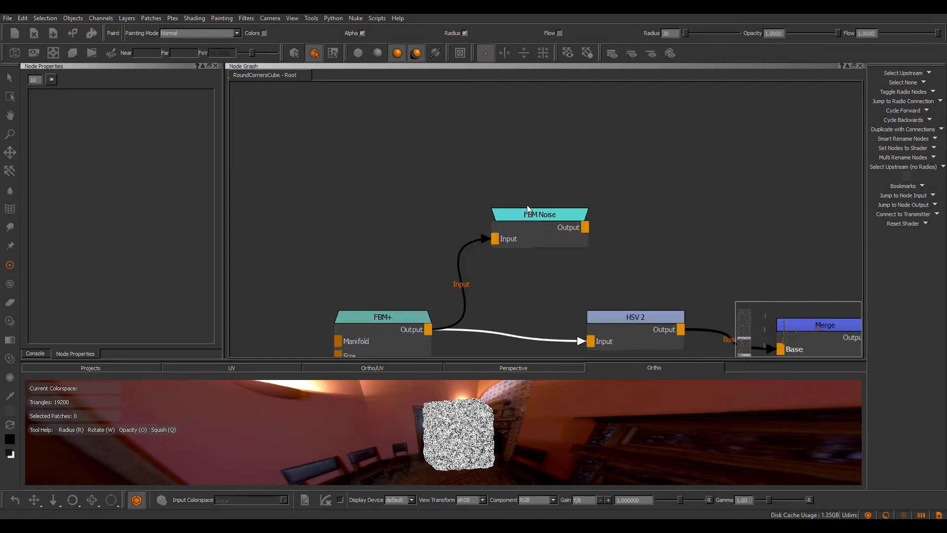
left_click_drag(552, 215, 537, 189)
middle_click_drag(548, 246, 527, 242)
left_click_drag(522, 184, 525, 151)
Step: Create a Cloud node and place it below the FBM+ node
middle_click_drag(532, 196, 566, 51)
scroll(493, 190, "down", 1)
left_click(428, 277)
key("Tab")
type("clo")
key("Down")
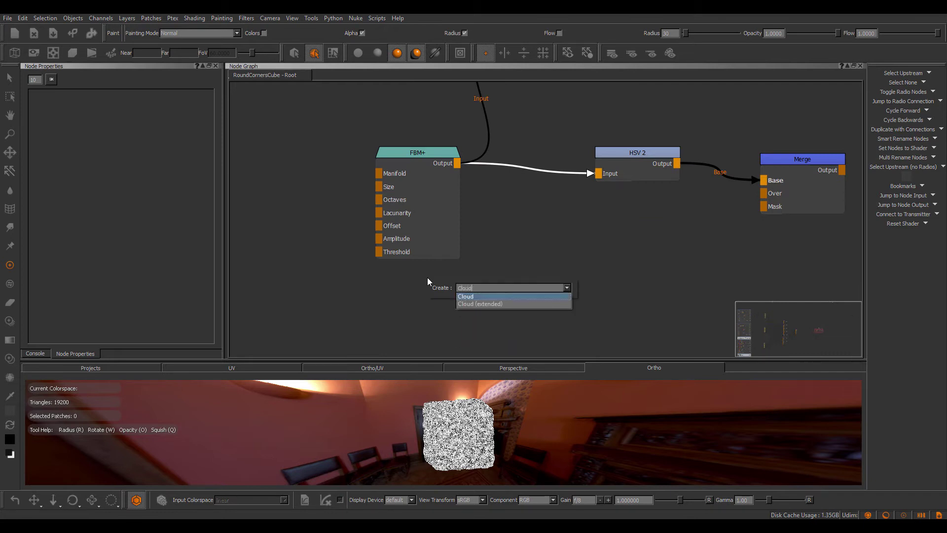
key("Return")
left_click_drag(466, 281, 398, 302)
Step: Add a Radio Transmitter fed by the Cloud 2 output and rename it Cloud Noise
key("Tab")
type("tran")
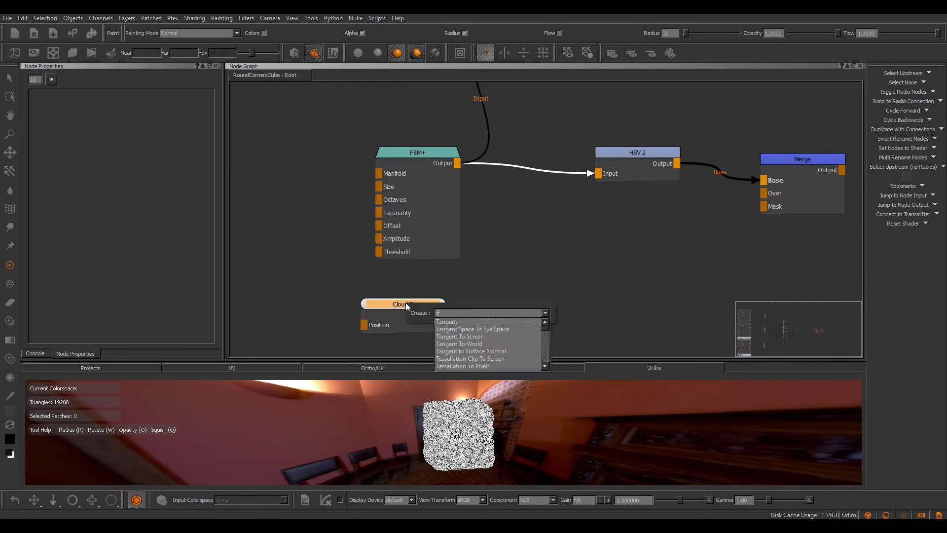
key("Down")
key("Down")
key("Down")
key("Return")
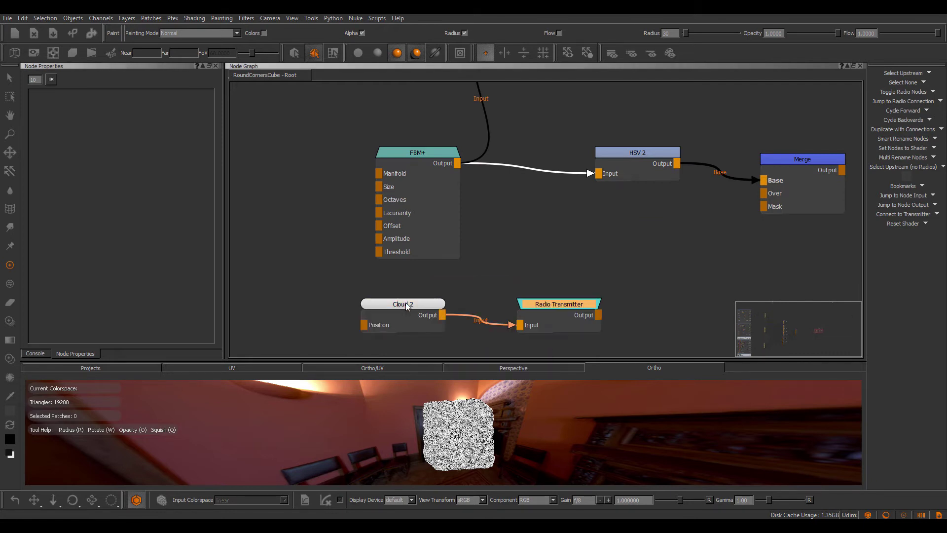
type("nCloud ")
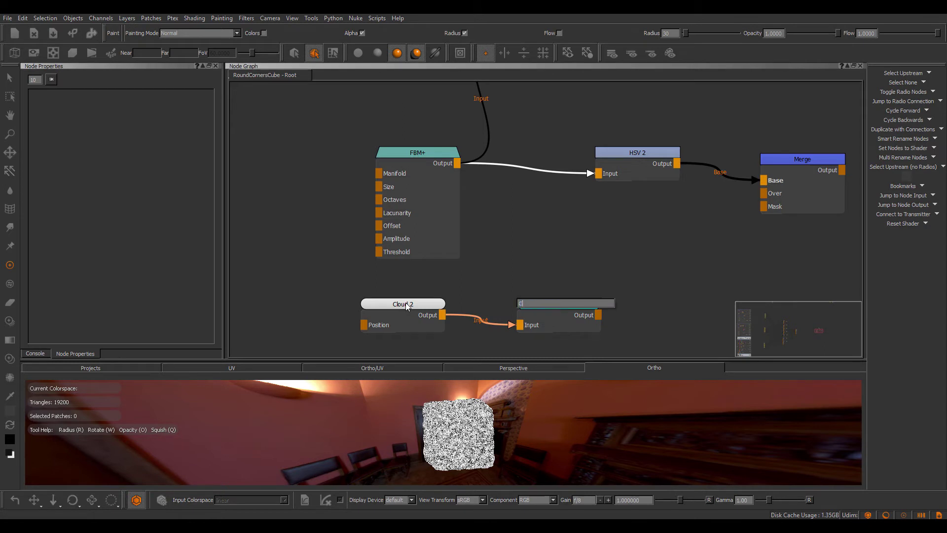
type(" Noise")
key("Return")
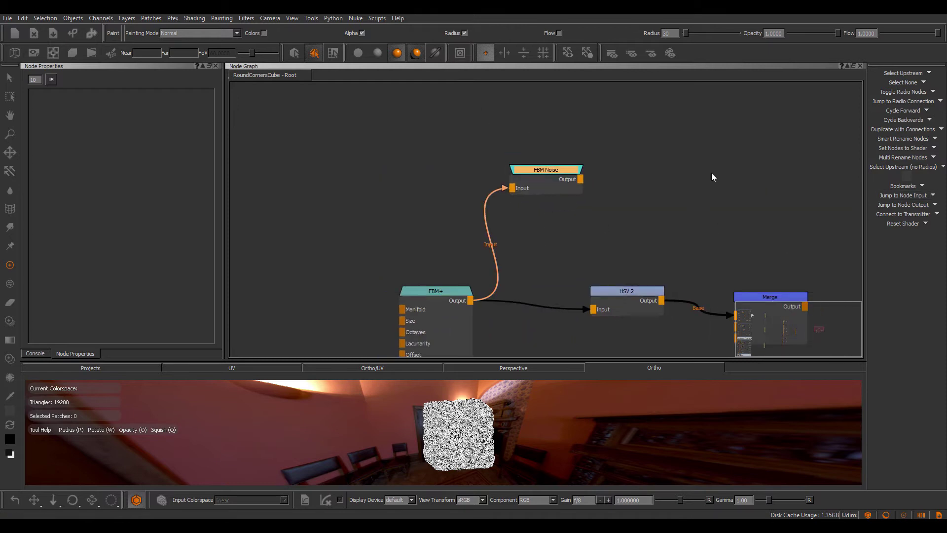
Step: Jump from the FBM Noise transmitter to its Radio Node and switch that node to the Cloud Noise transmitter
left_click(906, 205)
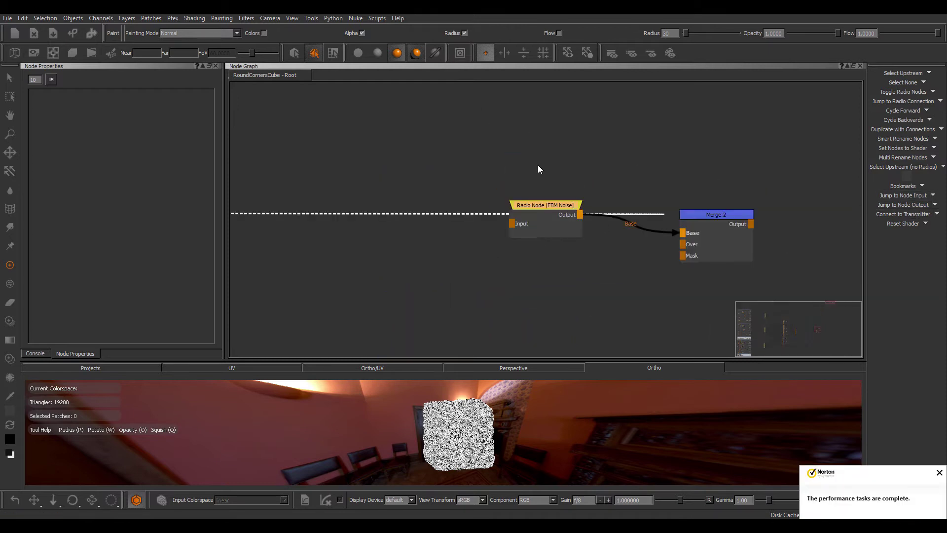
left_click_drag(549, 211, 534, 229)
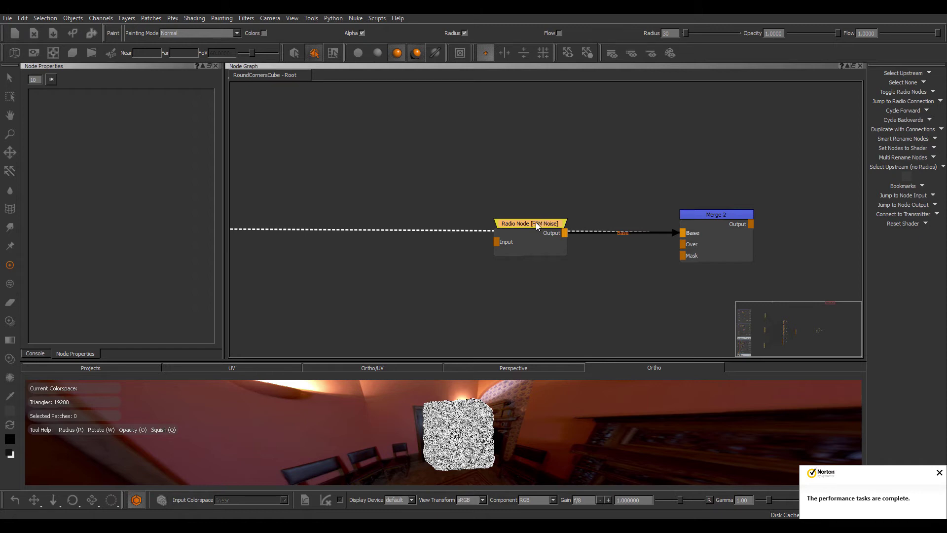
right_click(535, 223)
mouse_move(580, 285)
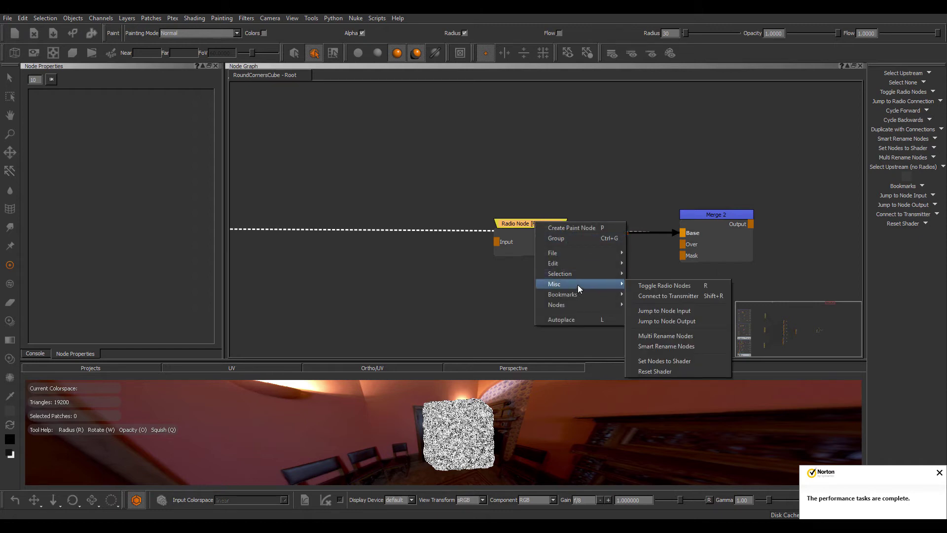
left_click(659, 296)
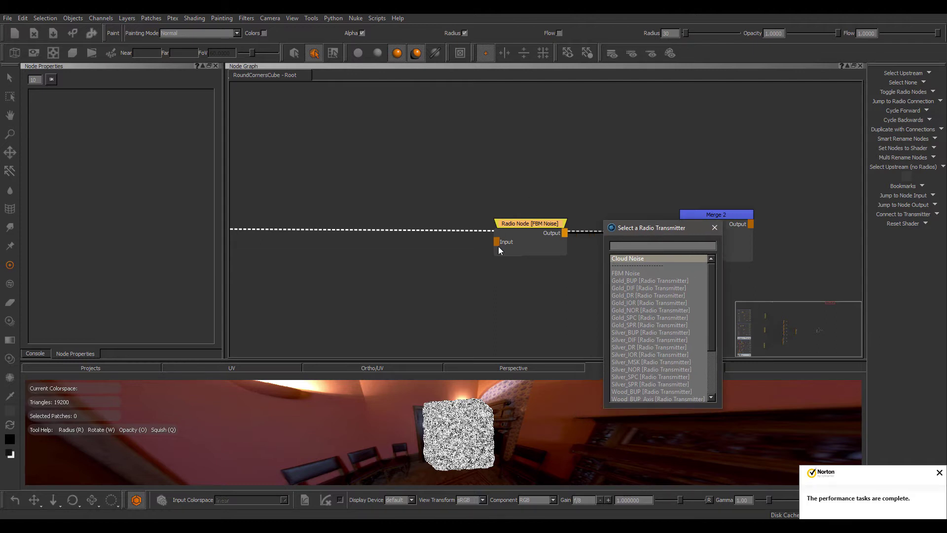
double_click(634, 257)
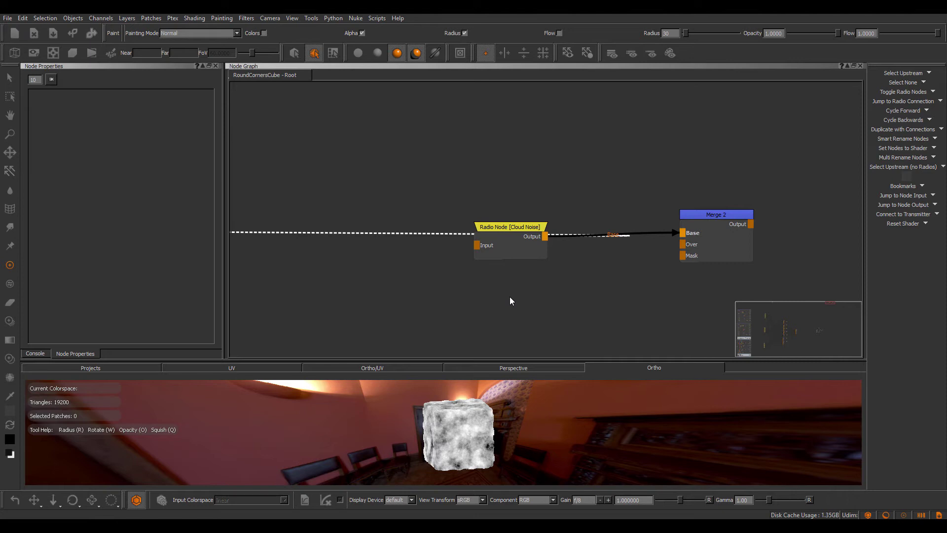
Step: Reposition the Cloud Noise Radio Node within the open space beside Merge 2
left_click_drag(529, 228, 491, 218)
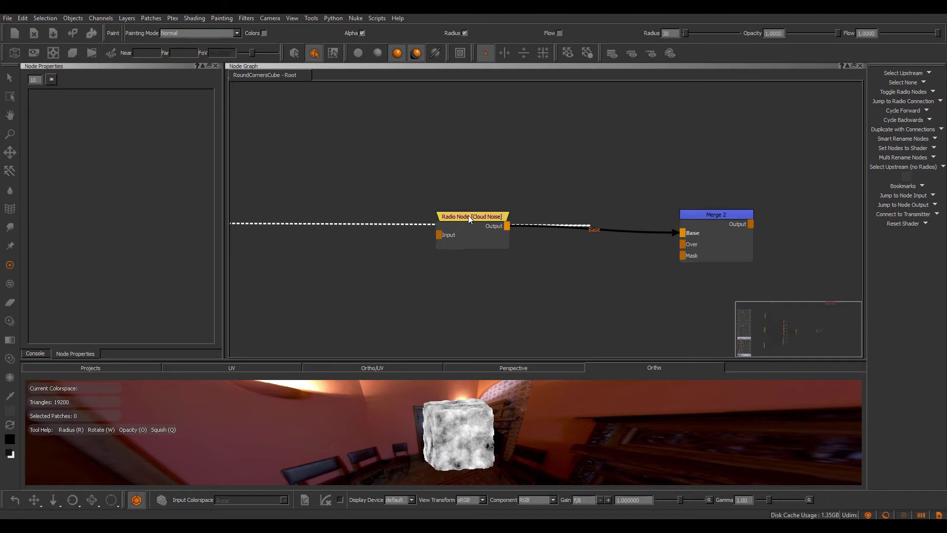
left_click_drag(468, 217, 466, 219)
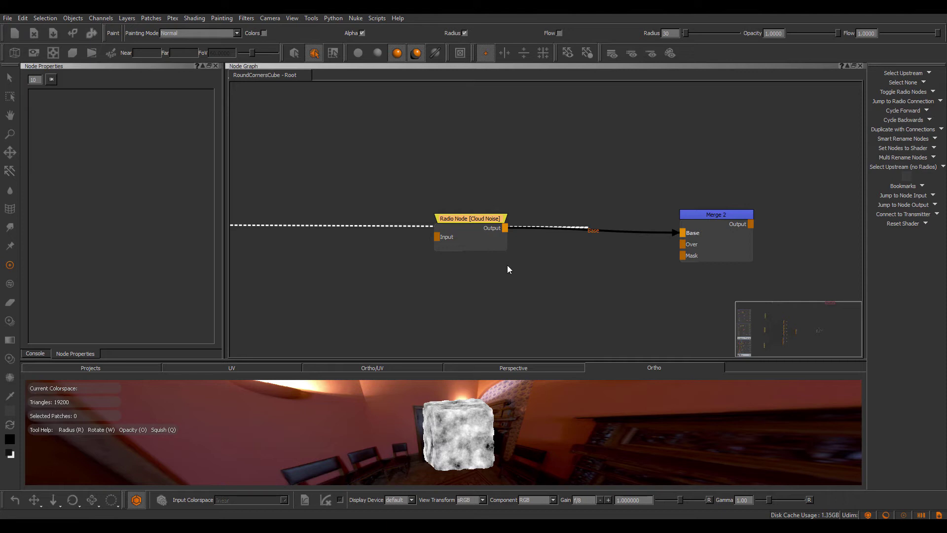
left_click_drag(484, 218, 475, 302)
scroll(537, 161, "down", 2)
middle_click_drag(536, 237, 535, 204)
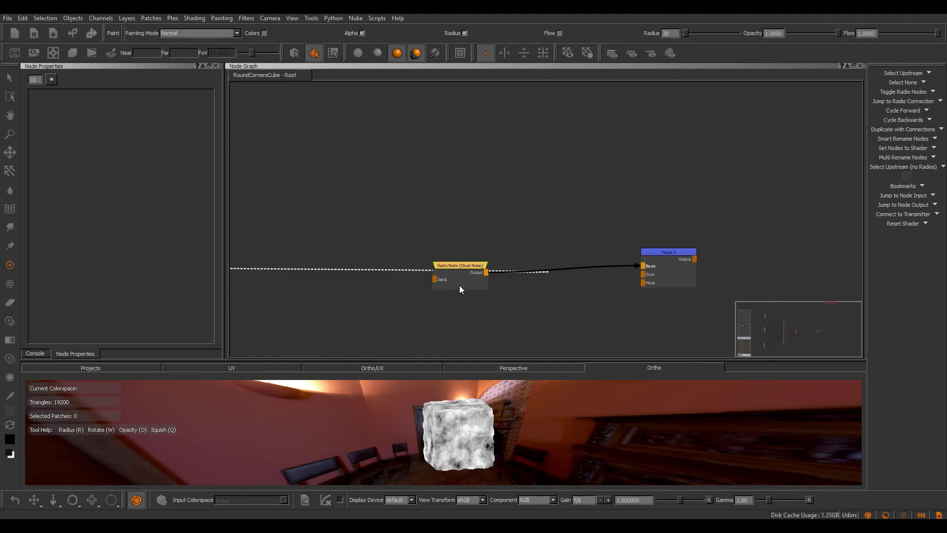
left_click_drag(467, 273, 473, 264)
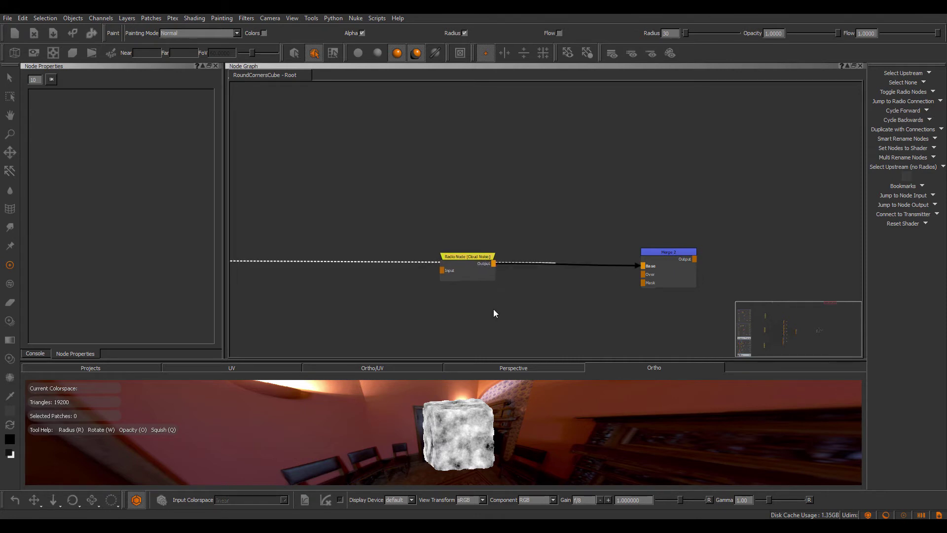
middle_click_drag(534, 220, 572, 82)
scroll(539, 188, "down", 6)
middle_click_drag(540, 188, 499, 256)
scroll(519, 209, "up", 6)
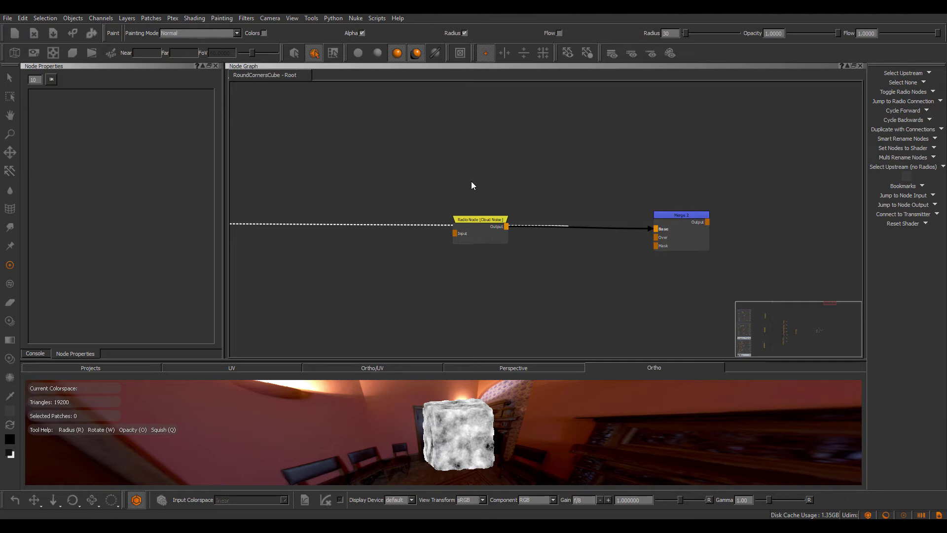
Step: Run Toggle Selected Radio Nodes on the Cloud Noise Radio Node
left_click(496, 218)
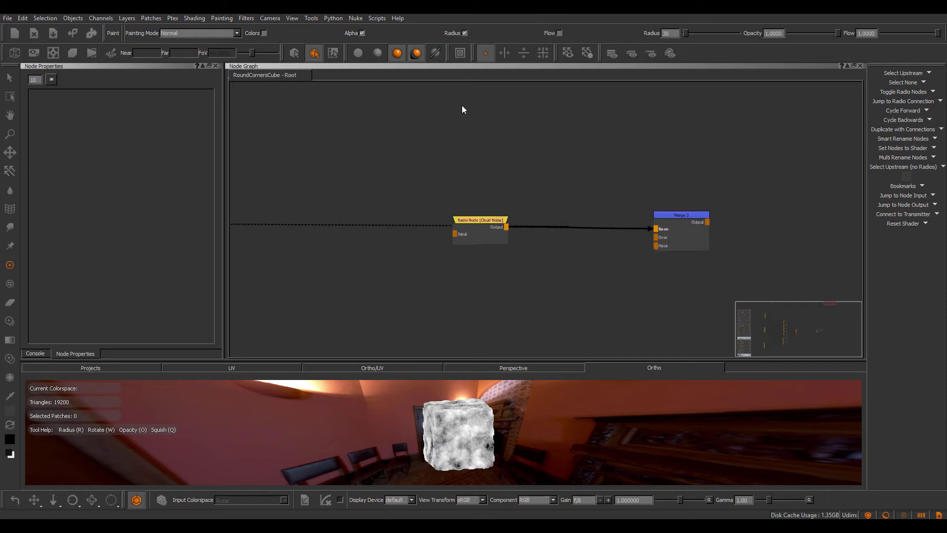
scroll(484, 207, "up", 2)
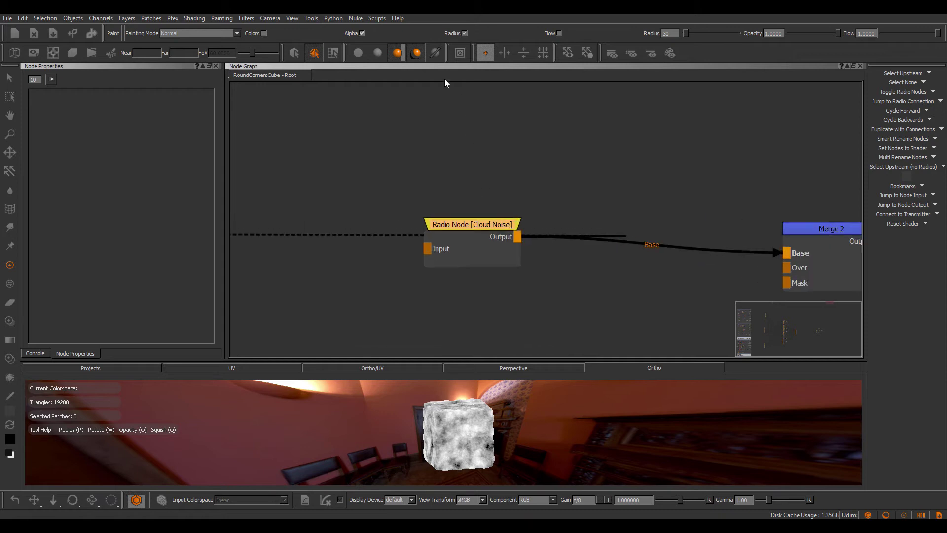
left_click(378, 18)
mouse_move(414, 155)
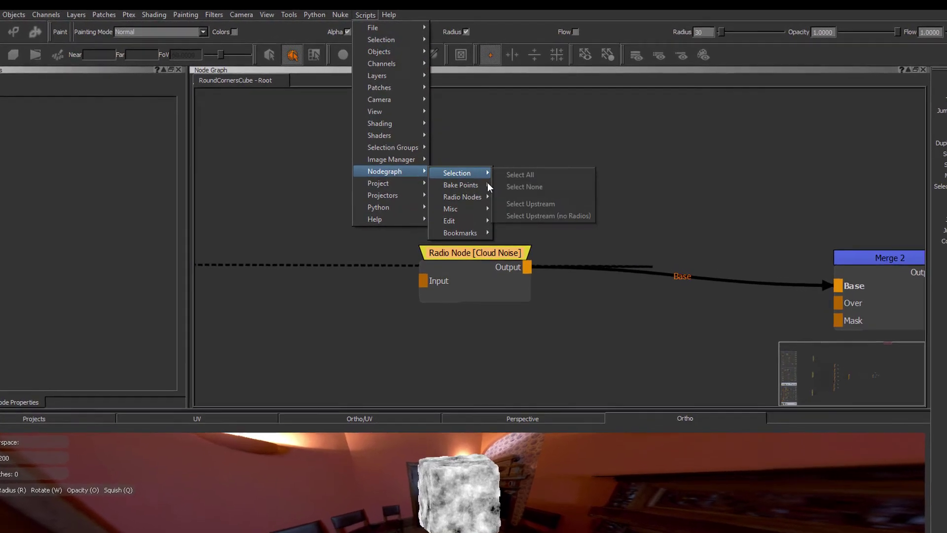
mouse_move(463, 196)
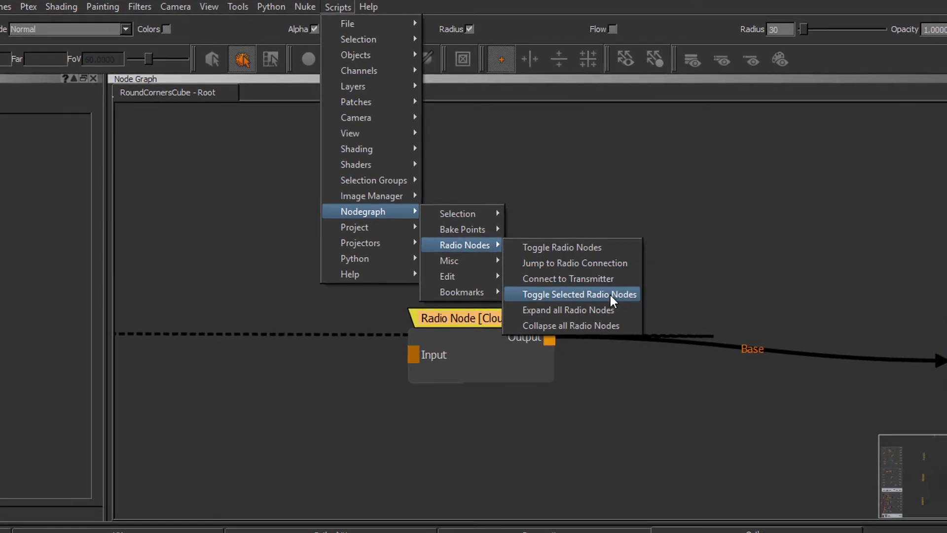
left_click(605, 294)
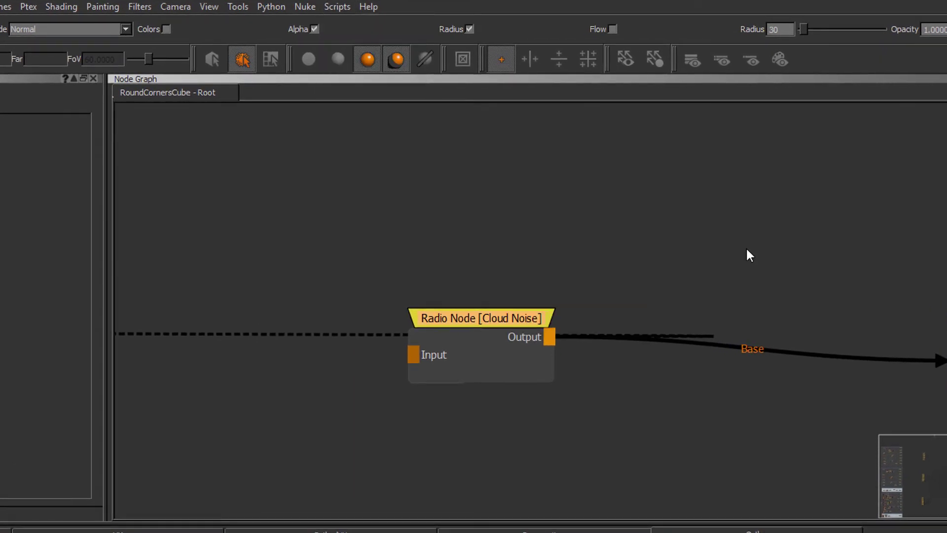
right_click(734, 236)
key("Escape")
Step: Use Jump to Radio Connection to go from the Radio Node to its Cloud Noise transmitter and back
left_click(337, 7)
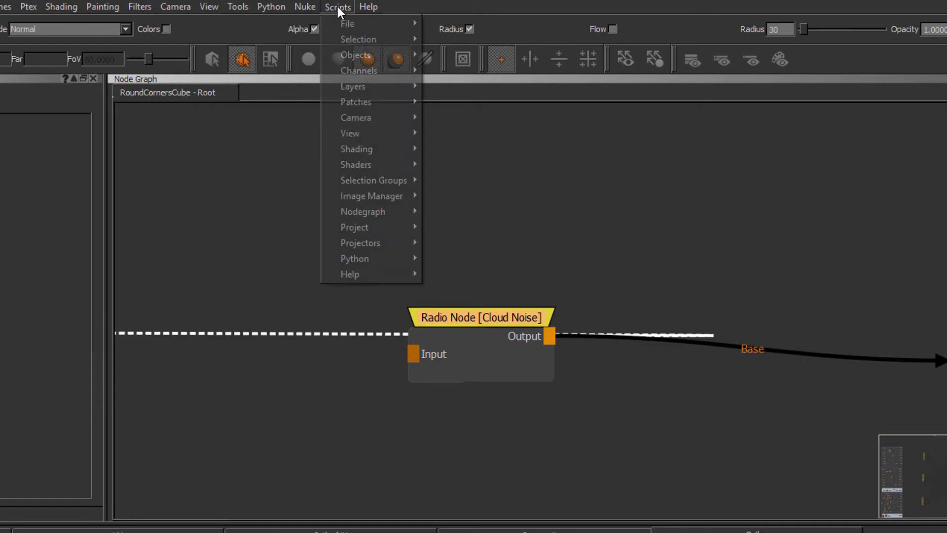
mouse_move(389, 197)
mouse_move(375, 212)
mouse_move(464, 245)
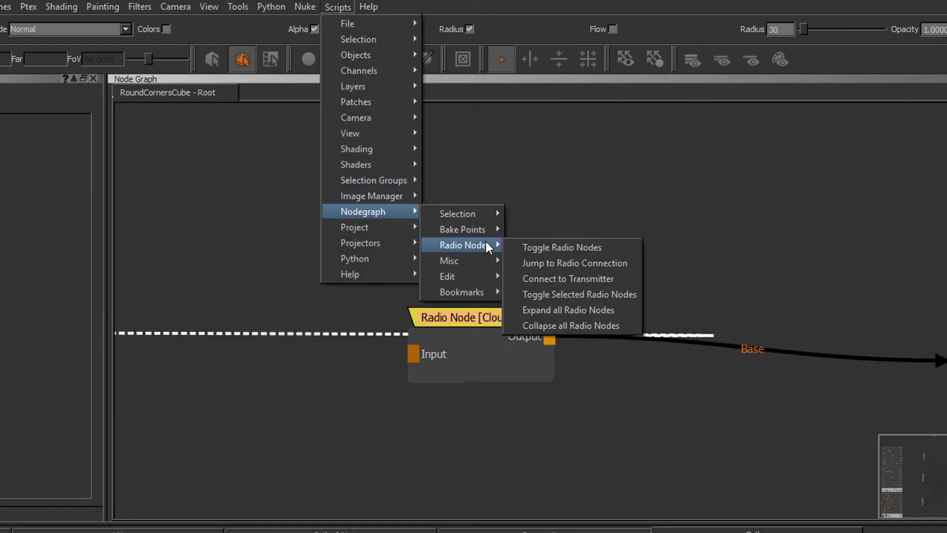
left_click(602, 264)
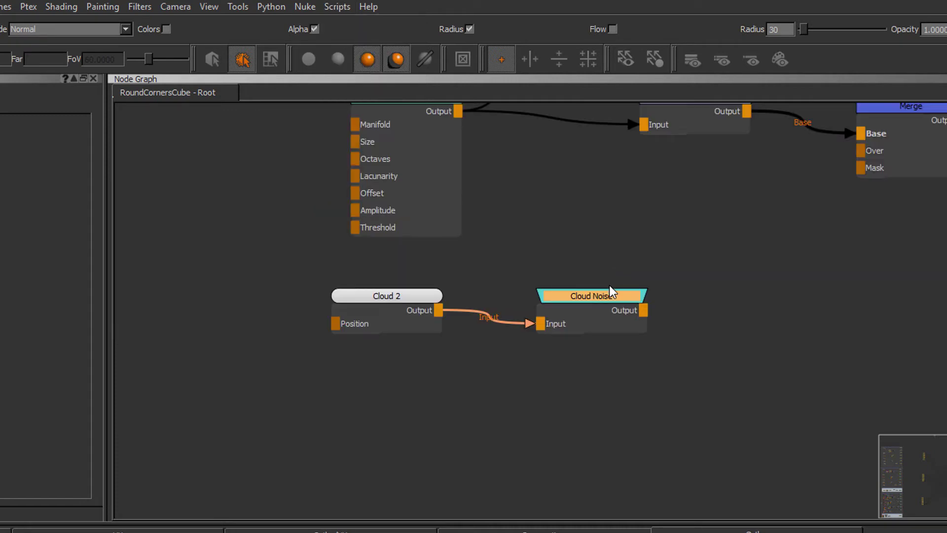
left_click(338, 7)
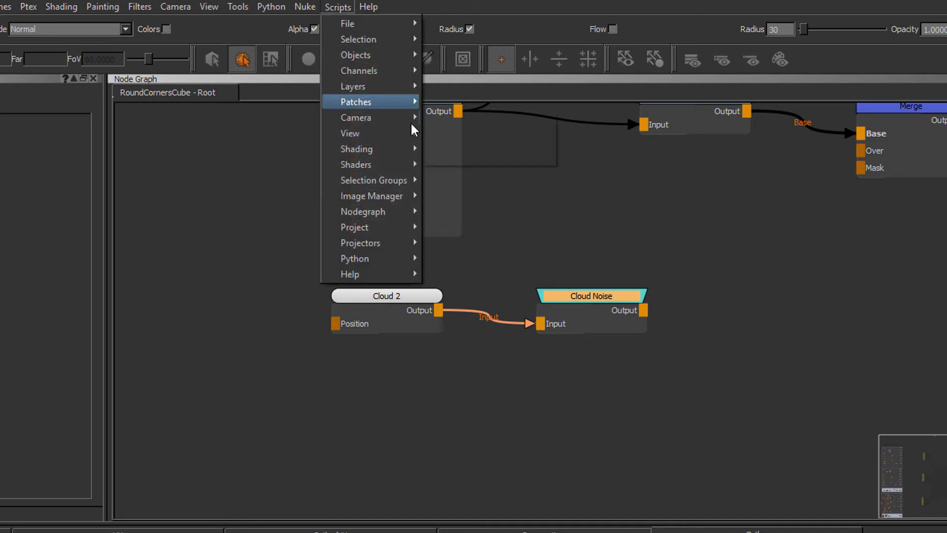
mouse_move(461, 246)
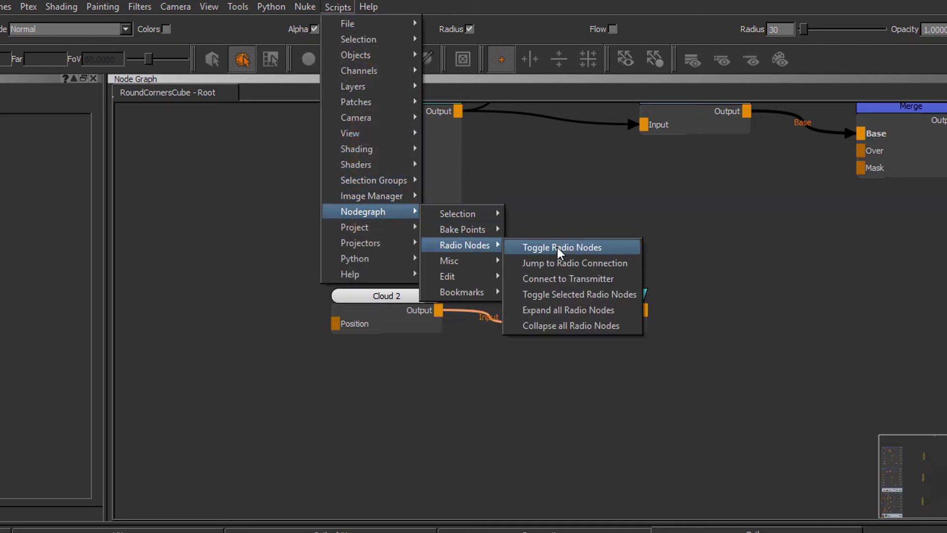
left_click(563, 264)
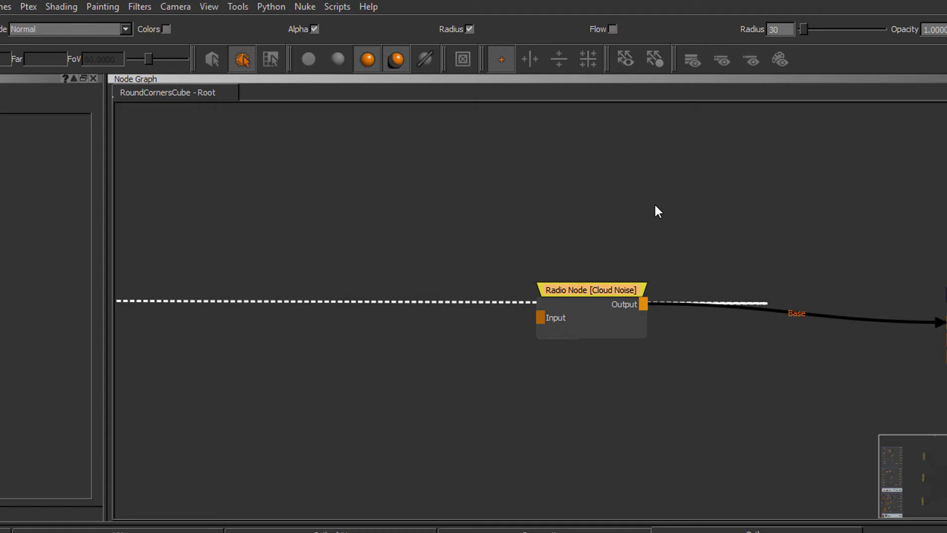
Step: Examine the available Radio Node commands for the node graph, including Toggle Selected Radio Nodes and Toggle Radio Nodes
right_click(590, 173)
mouse_move(664, 269)
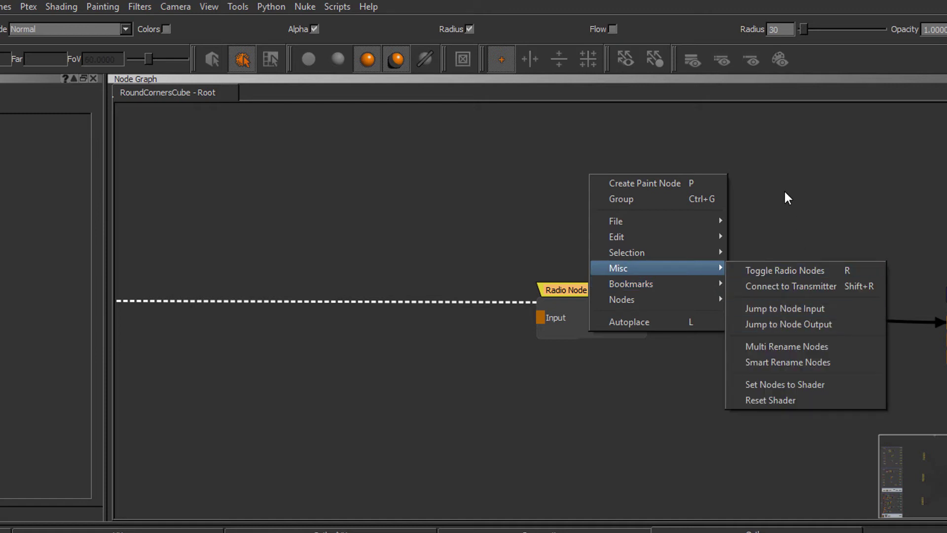
left_click(335, 6)
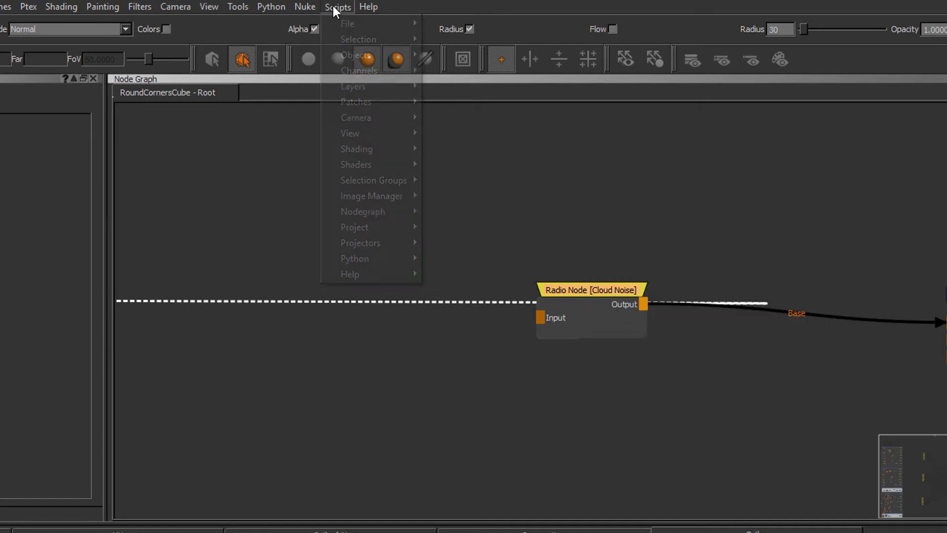
mouse_move(381, 211)
mouse_move(481, 230)
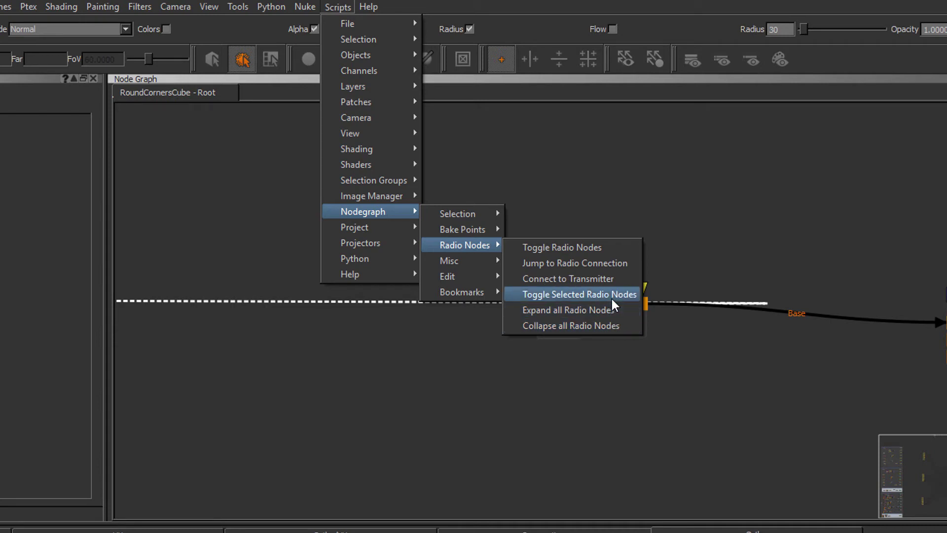
left_click(612, 247)
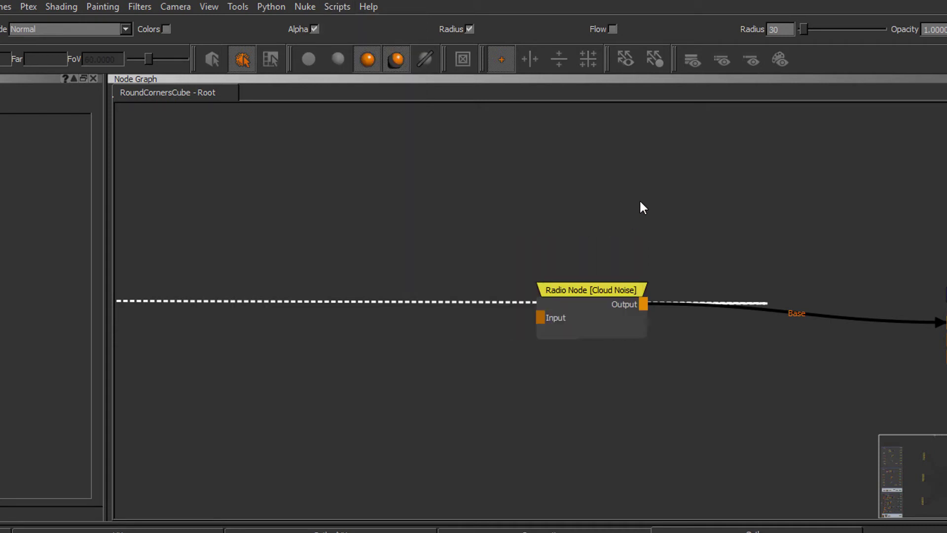
right_click(625, 191)
mouse_move(718, 285)
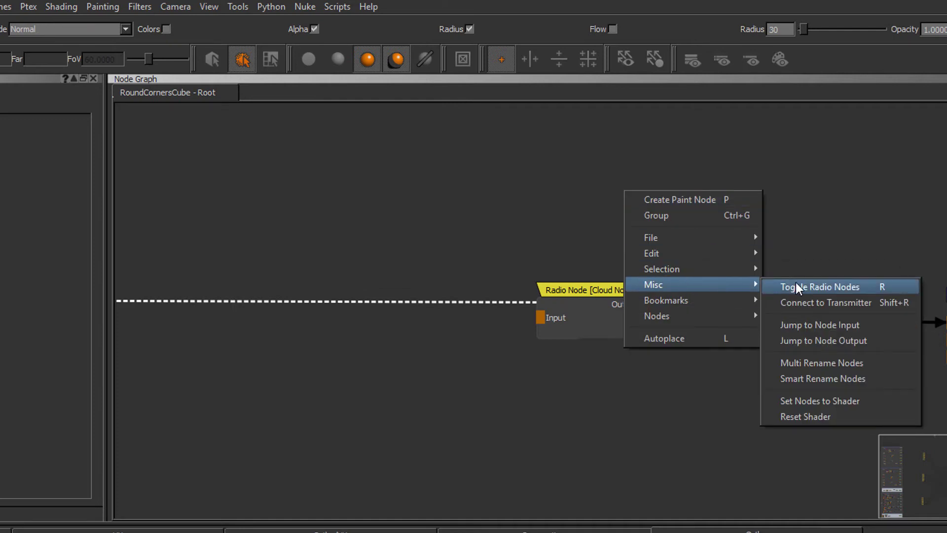
left_click(827, 287)
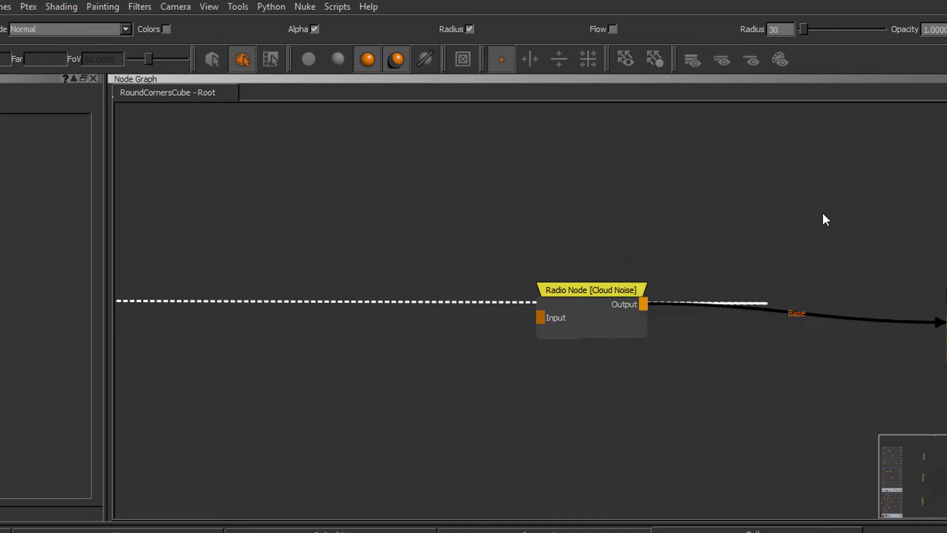
Step: Examine the Expand all Radio Nodes and Collapse all Radio Nodes commands for the node graph
left_click(342, 7)
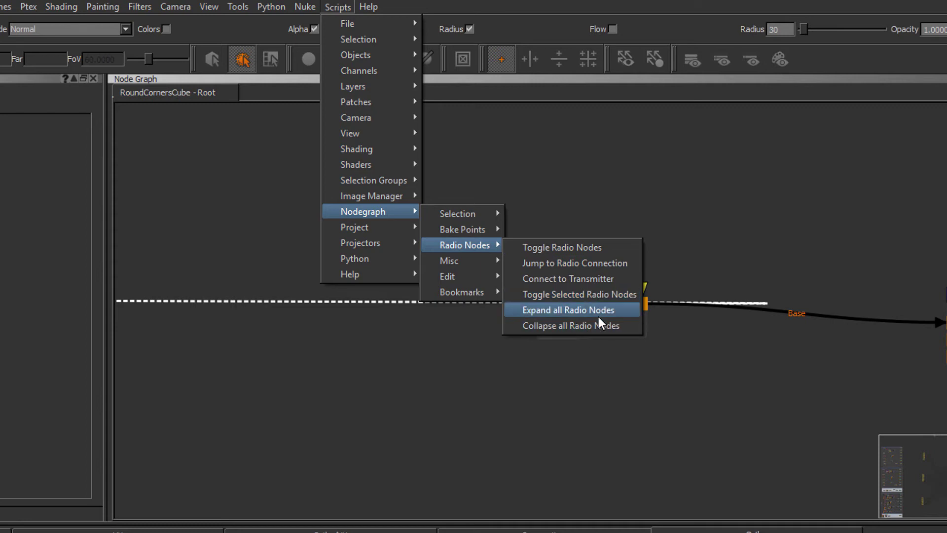
left_click(661, 170)
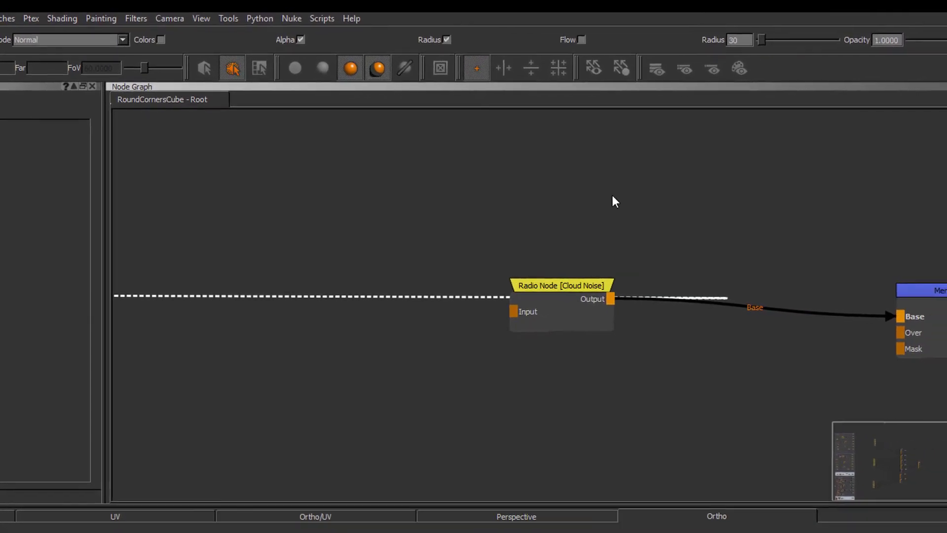
Step: Delete the separate demonstration nodes beyond the main material network, including the Cloud Noise Radio Node and its Merge node
scroll(612, 197, "down", 10)
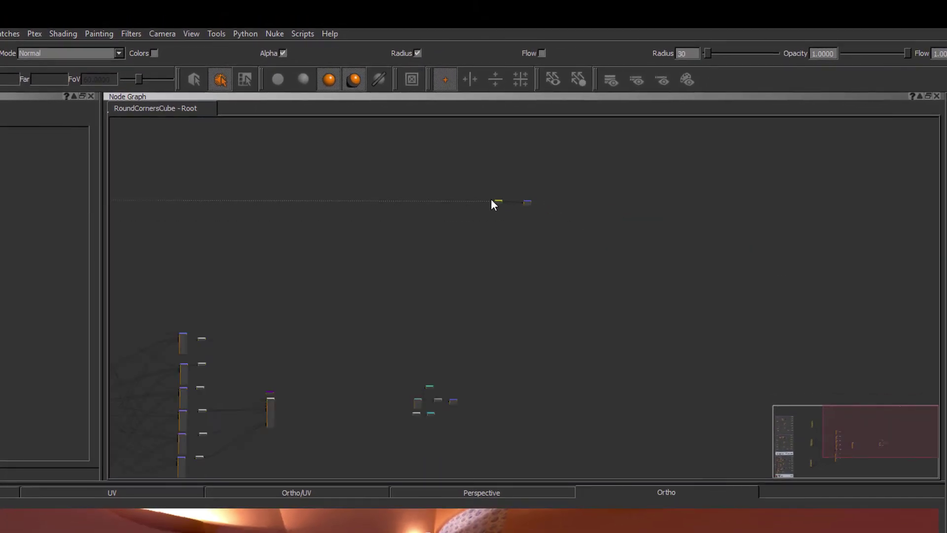
scroll(491, 200, "down", 2)
left_click_drag(424, 182, 637, 434)
key("Delete")
Step: Examine the Radio Transmitters in the Gold backdrop and the column of Radio Nodes that belongs to them
middle_click_drag(395, 350, 689, 296)
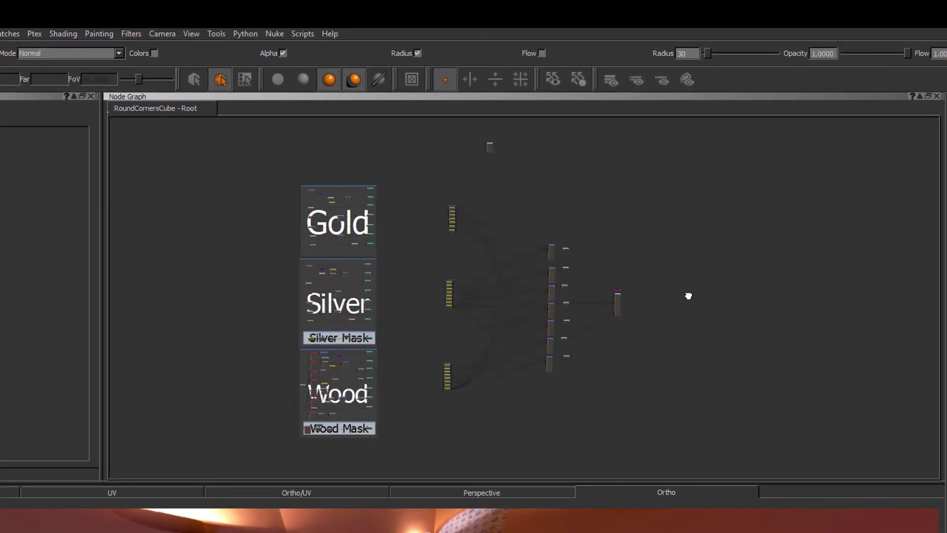
scroll(683, 299, "up", 3)
middle_click_drag(393, 251, 586, 297)
middle_click_drag(428, 227, 498, 256)
scroll(469, 252, "up", 3)
scroll(498, 256, "up", 3)
scroll(509, 352, "up", 2)
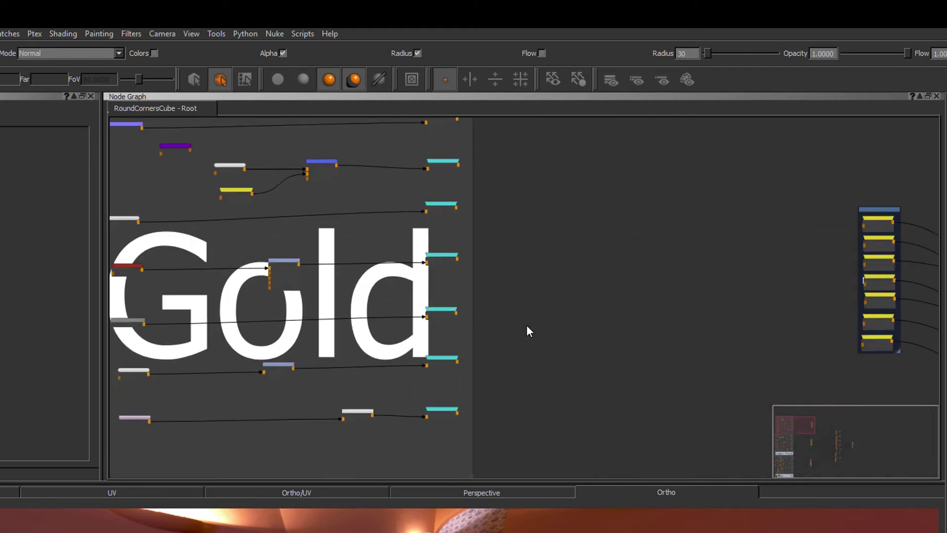
middle_click_drag(526, 330, 342, 305)
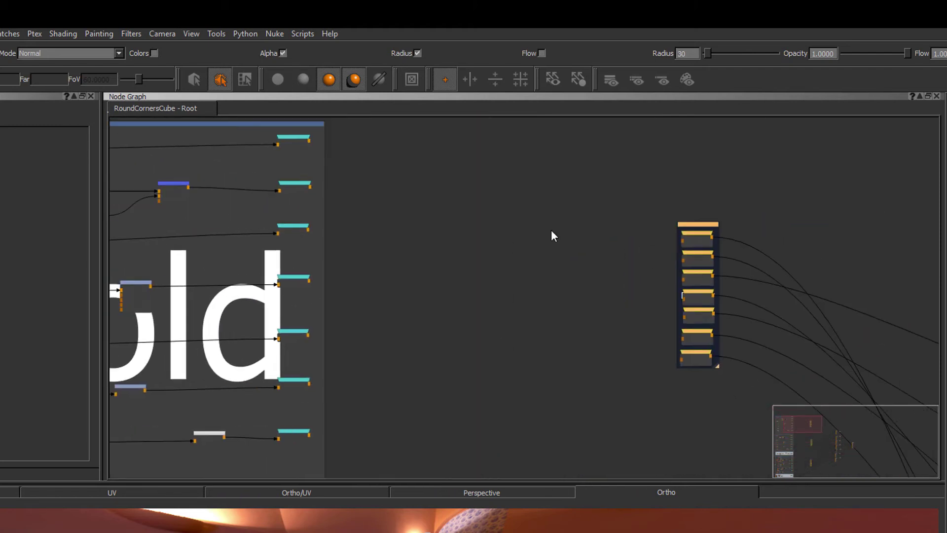
middle_click_drag(451, 310, 615, 269)
scroll(460, 239, "up", 2)
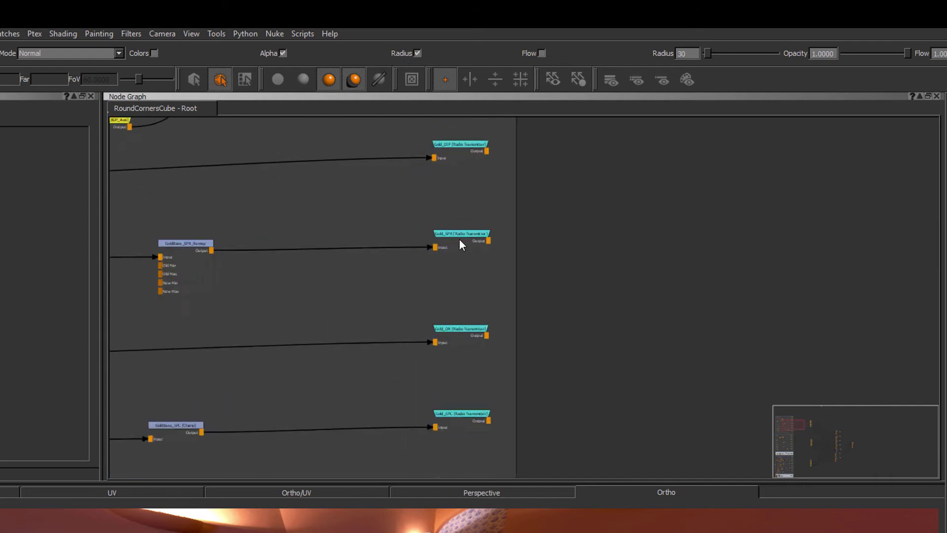
scroll(460, 240, "down", 2)
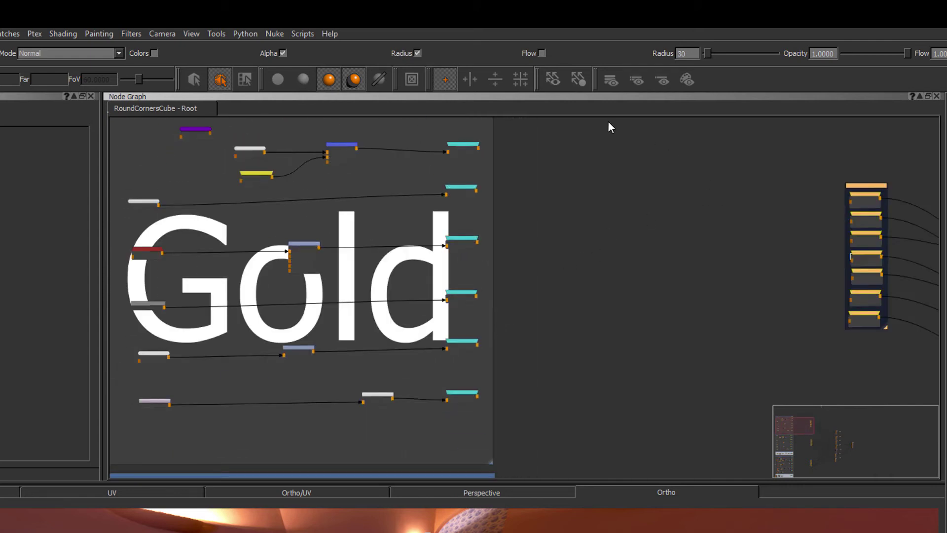
middle_click_drag(565, 306, 485, 312)
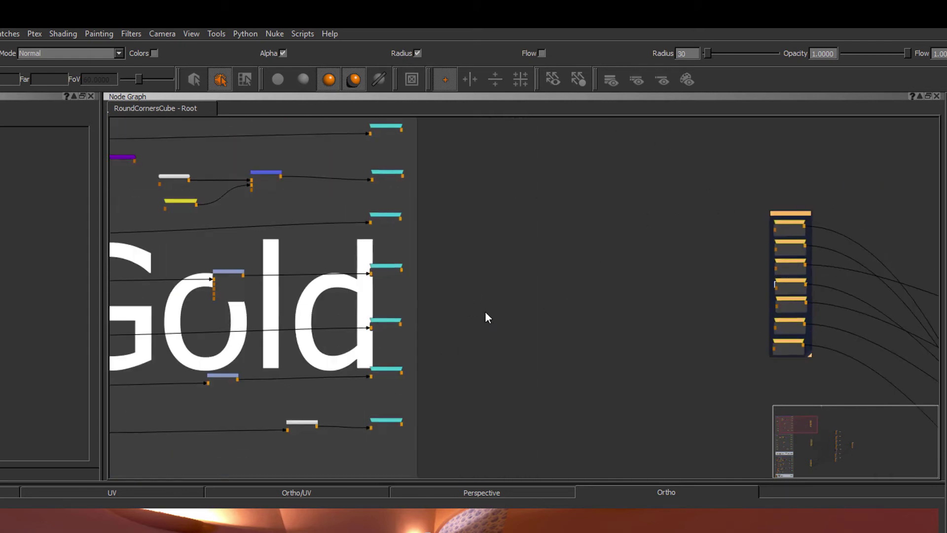
Step: Show and hide the transmitter connections of the Gold group's Radio Nodes using Toggle Selected Radio Nodes on the node column
scroll(482, 306, "down", 1)
left_click(734, 285)
left_click_drag(748, 227, 749, 344)
key("alt+e")
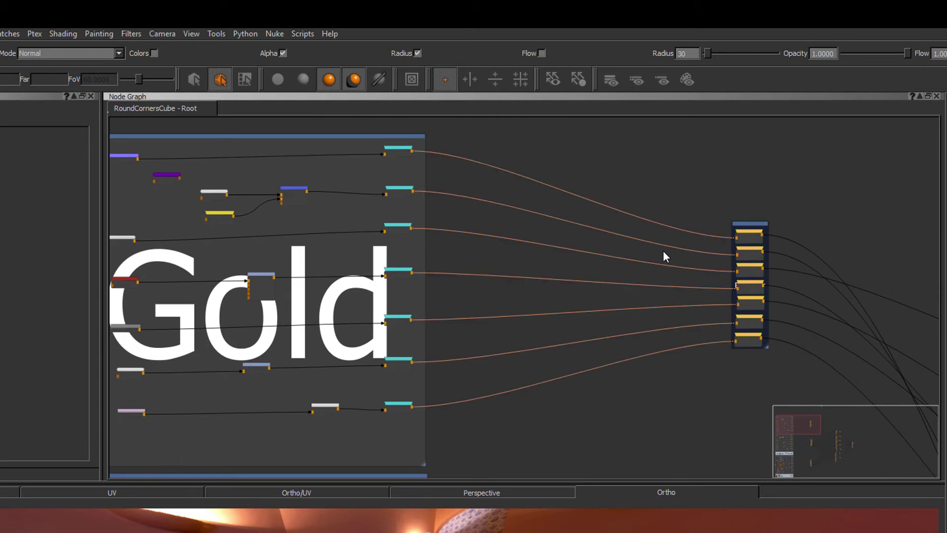
left_click(582, 202)
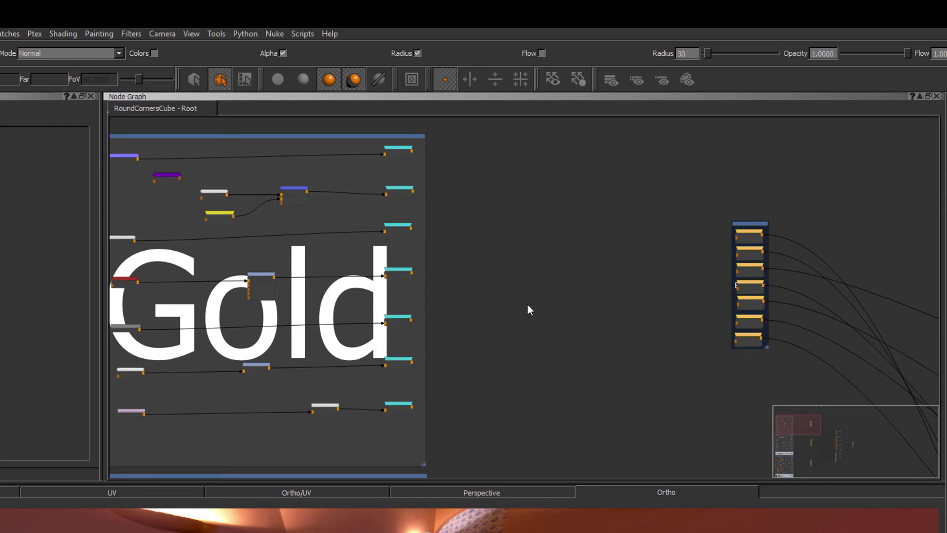
Step: Show the connections of the Gold group by toggling its selected Radio Transmitters instead of the Radio Nodes
middle_click_drag(527, 303, 528, 302)
left_click_drag(403, 428, 414, 151)
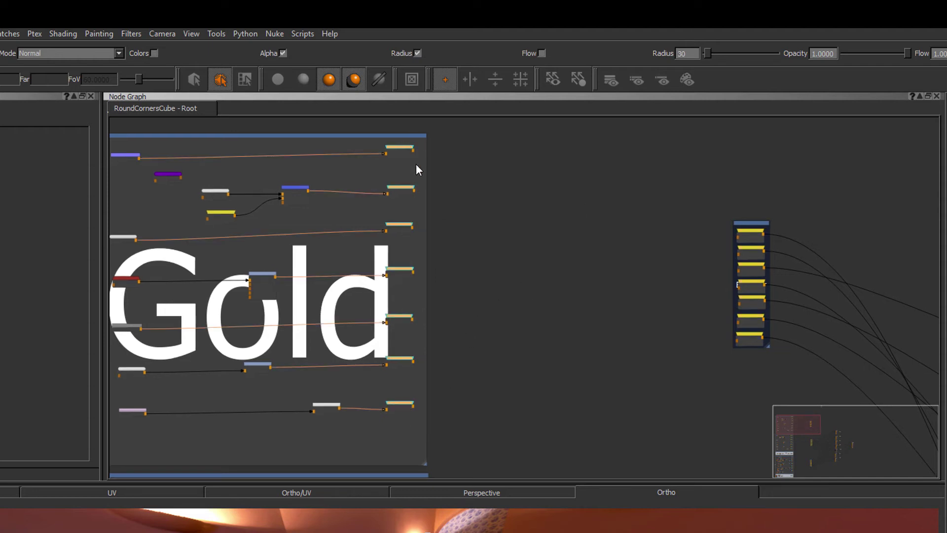
key("alt+e")
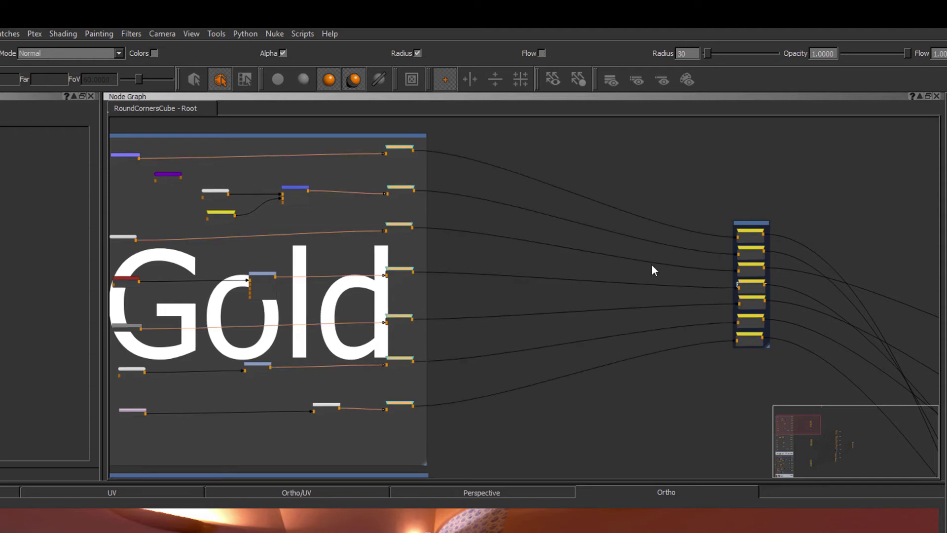
Step: Show the Radio Node connections throughout the whole graph, covering the Gold, Silver and Wood groups
middle_click_drag(521, 422, 505, 249)
scroll(521, 375, "down", 3)
left_click(551, 379)
scroll(547, 307, "down", 1)
scroll(493, 305, "down", 2)
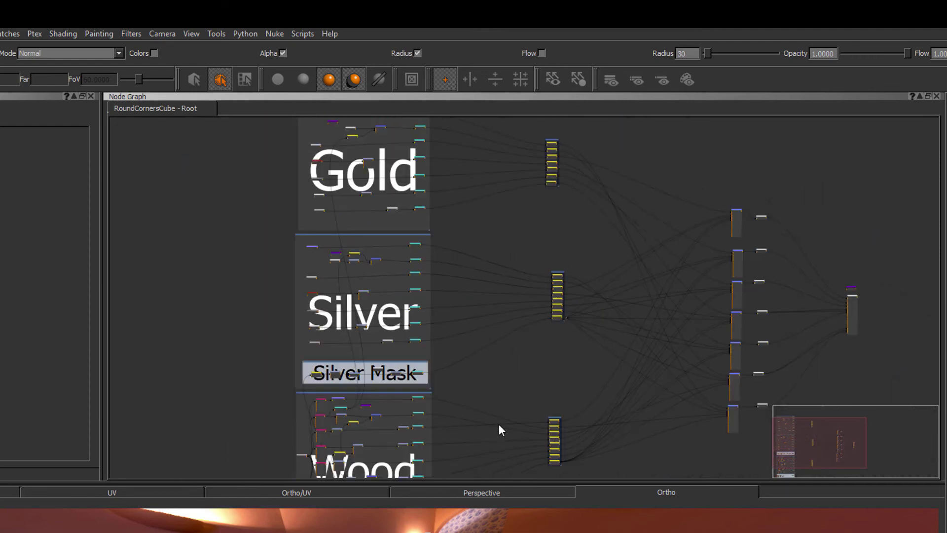
Step: Hide all Radio Node connections throughout the graph
middle_click_drag(494, 285, 495, 209)
middle_click_drag(492, 256, 491, 209)
scroll(491, 209, "up", 1)
scroll(491, 244, "down", 1)
middle_click_drag(490, 152, 477, 351)
scroll(485, 276, "up", 1)
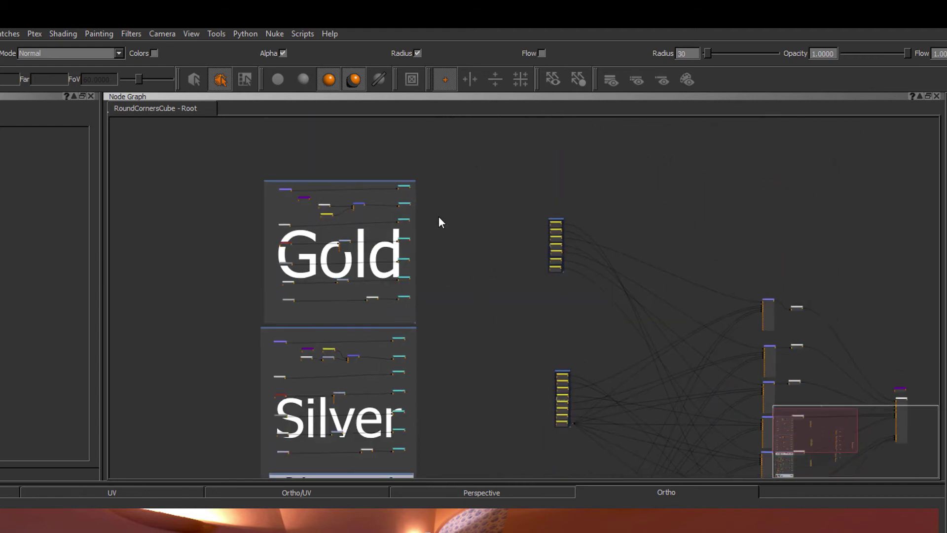
Step: Examine the Radio Nodes options in the Node Graph preferences, including Auto Hide Transmitter Connection
scroll(419, 205, "up", 4)
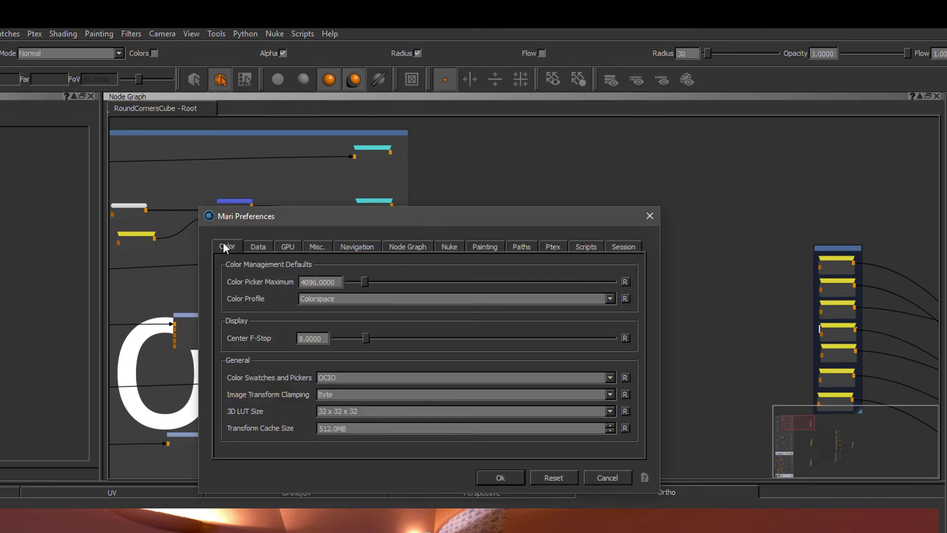
left_click(404, 245)
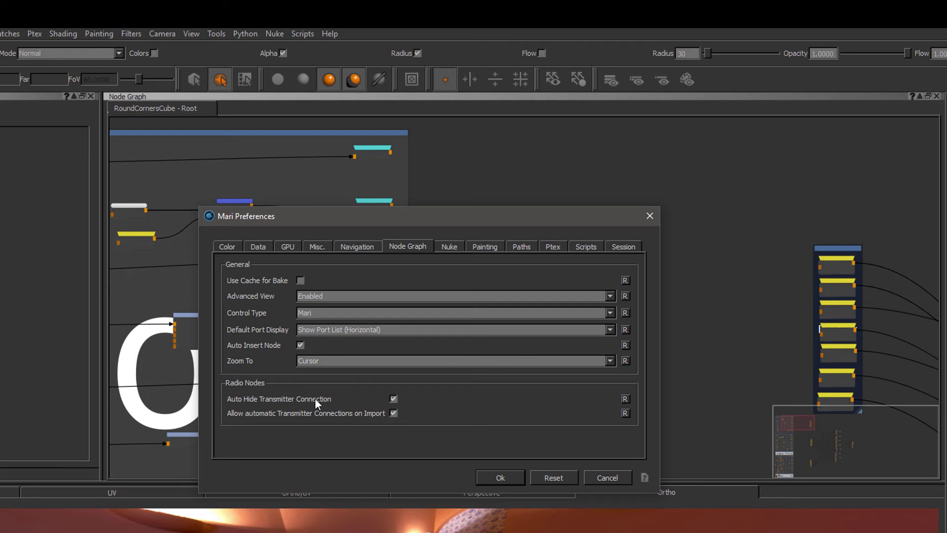
left_click(500, 477)
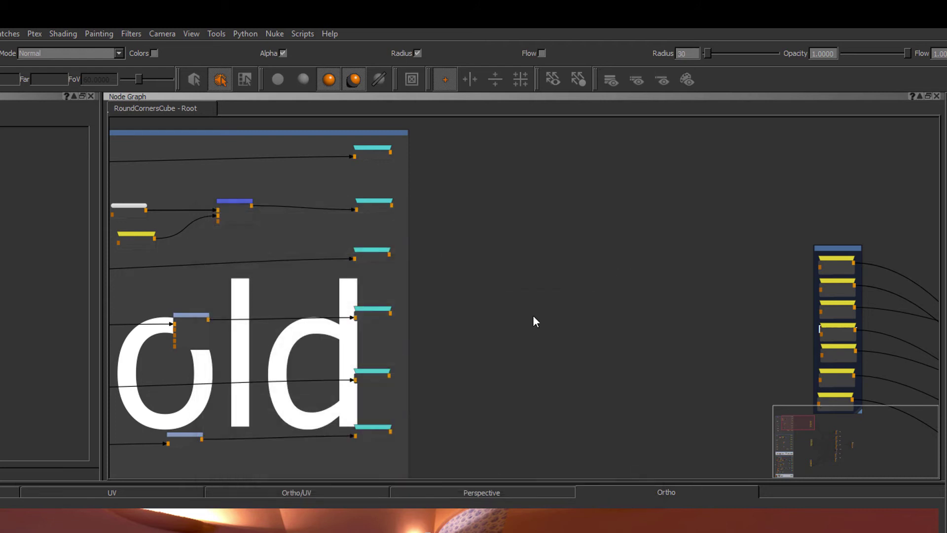
Step: Create a new Radio Node in the open space beside the Gold backdrop
scroll(532, 315, "up", 5)
key("Tab")
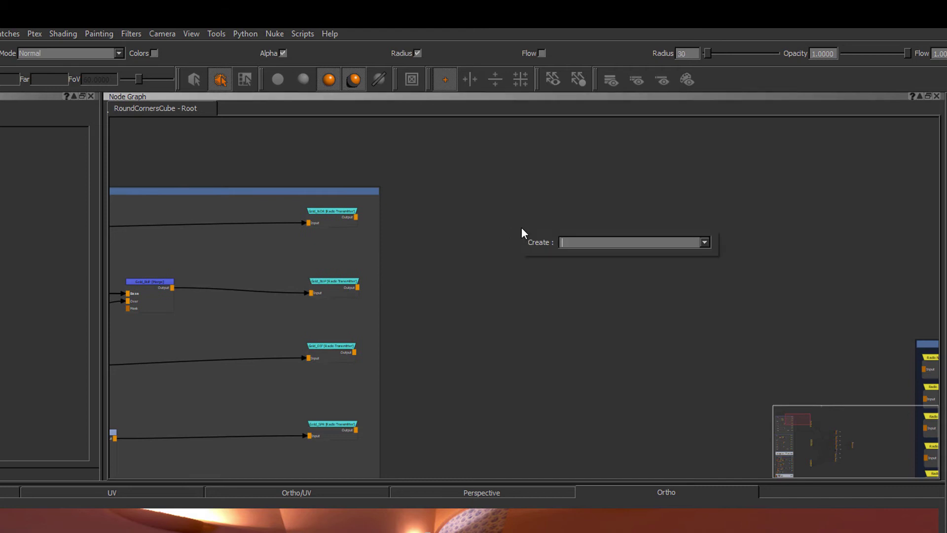
type("radi")
key("BackSpace")
key("BackSpace")
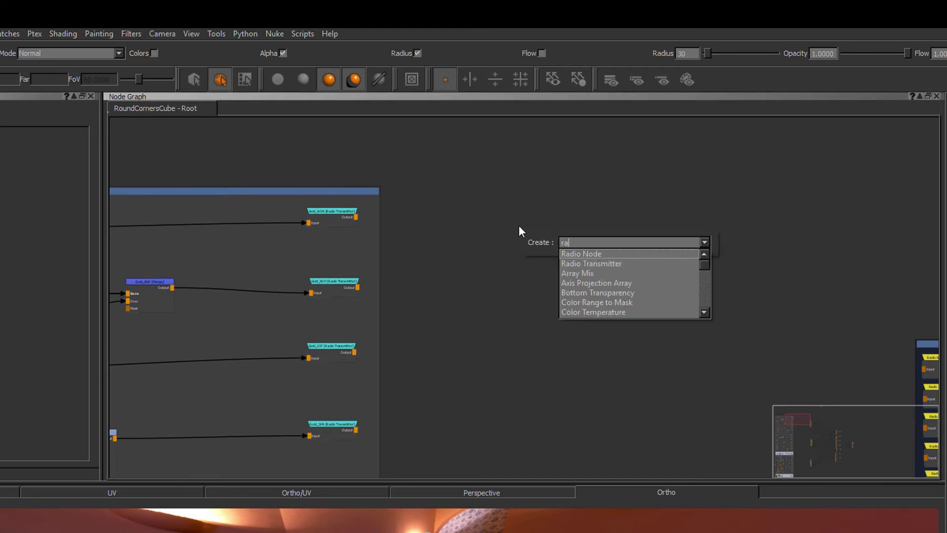
key("Down")
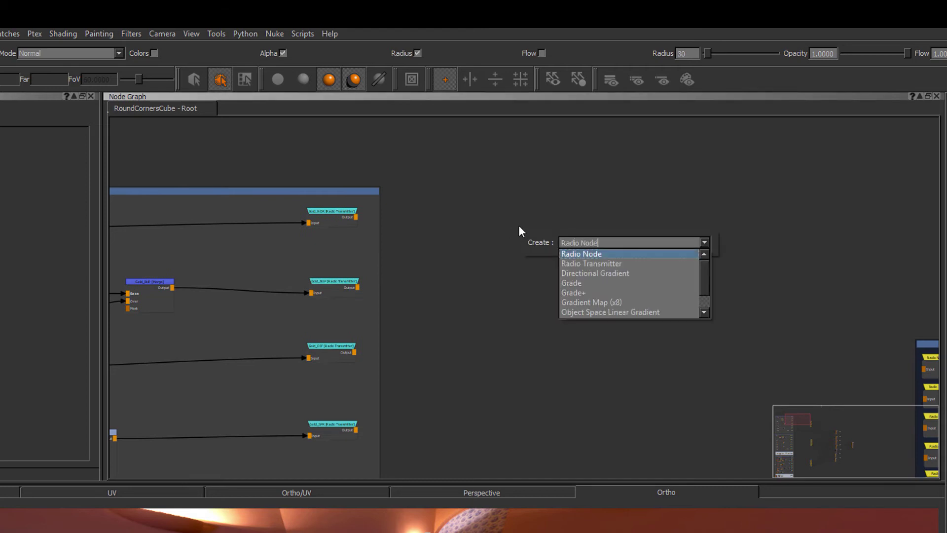
key("Return")
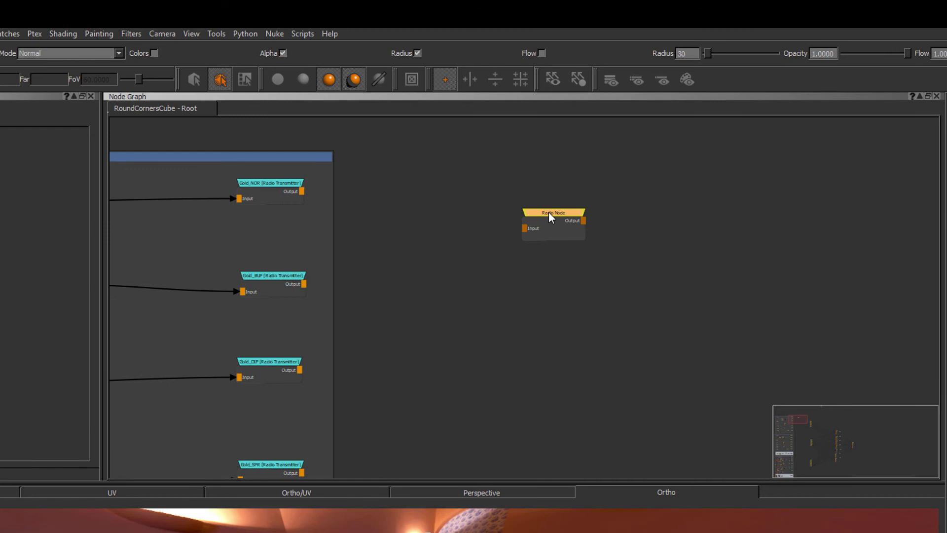
Step: Connect the new Radio Node to the Wood_IOR Radio Transmitter and shift the node slightly
double_click(549, 212)
left_click_drag(528, 172, 685, 167)
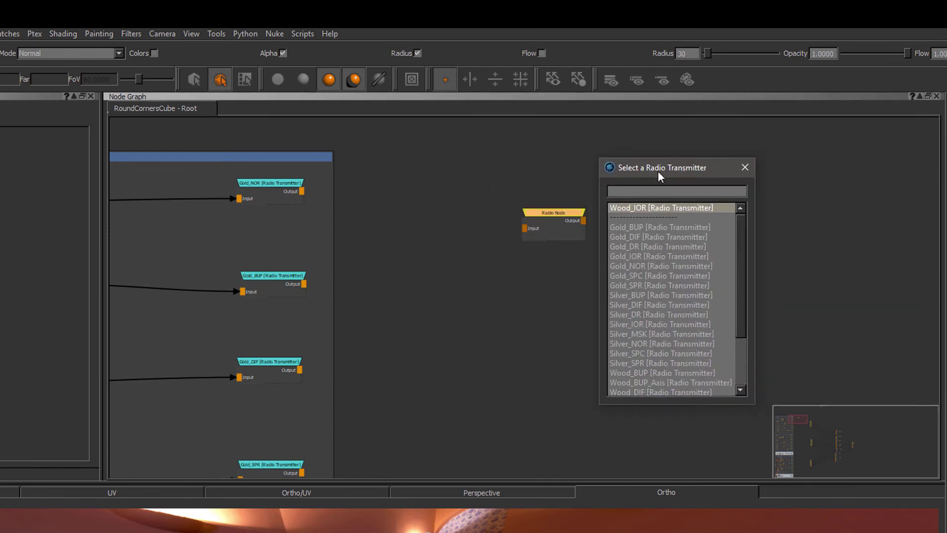
double_click(644, 207)
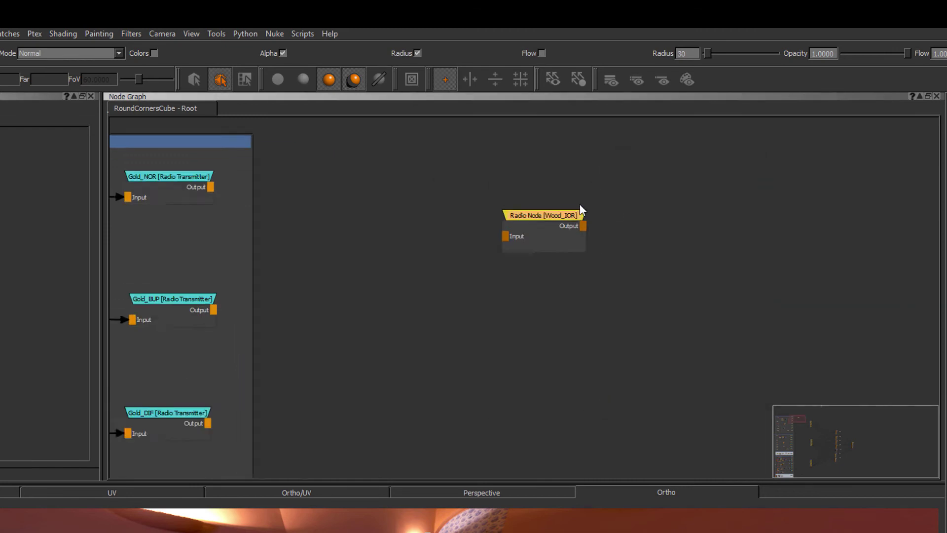
scroll(454, 255, "down", 2)
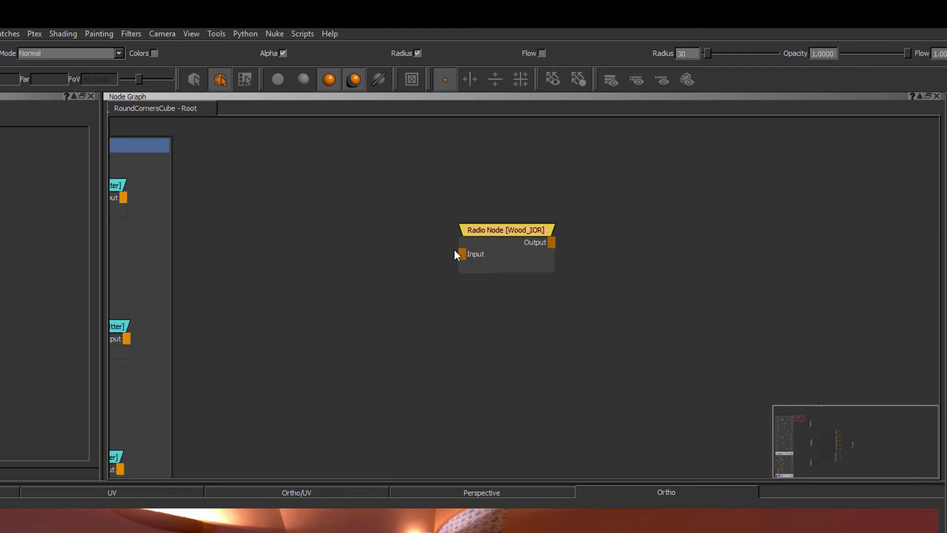
left_click_drag(496, 231, 504, 223)
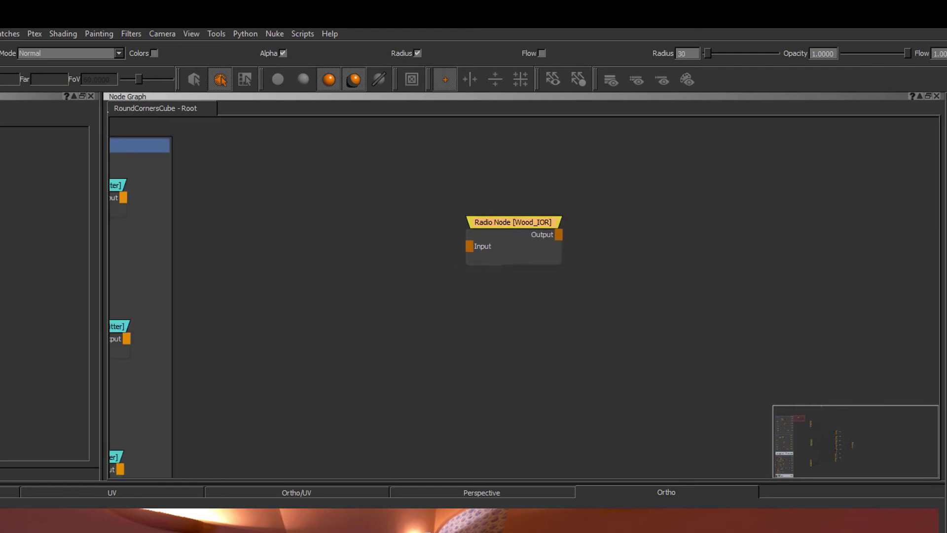
Step: Turn off Auto Hide Transmitter Connection in the Node Graph preferences
key("ctrl+comma")
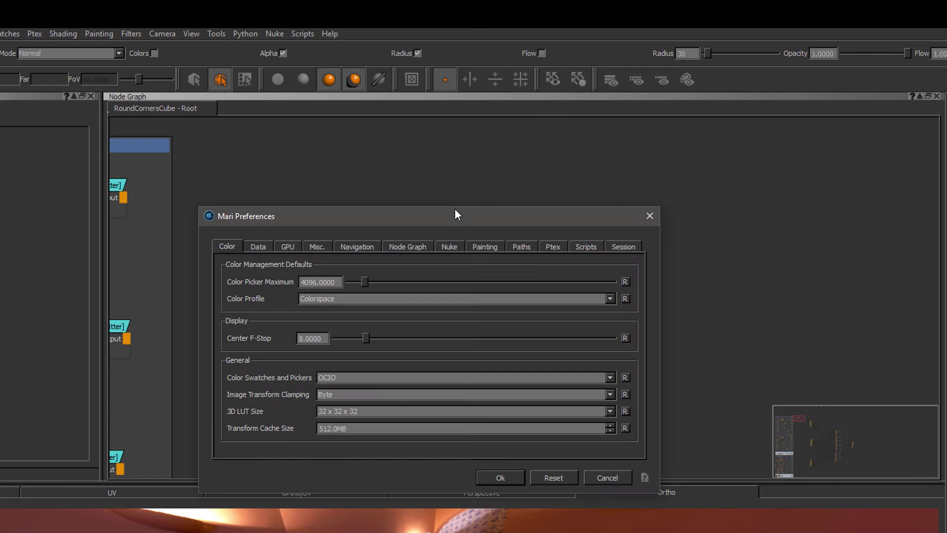
left_click(409, 247)
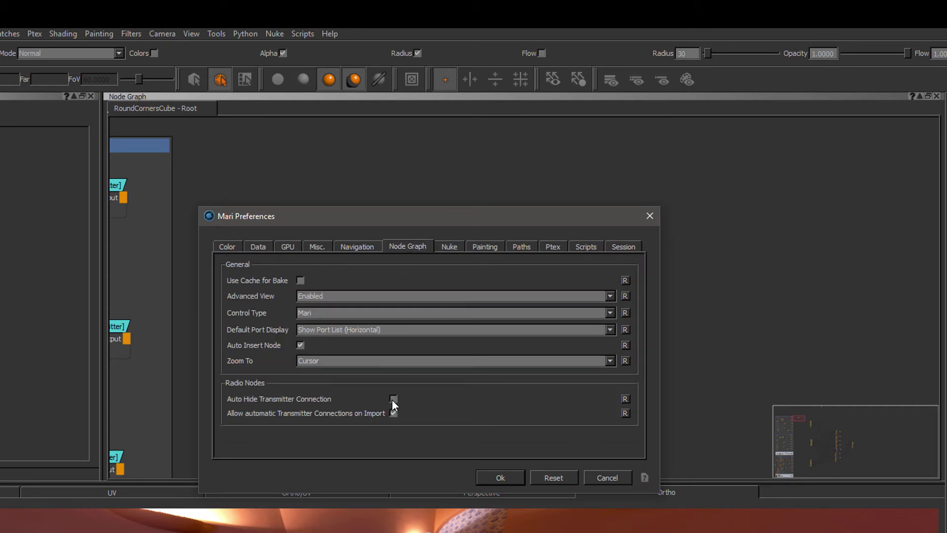
left_click(501, 478)
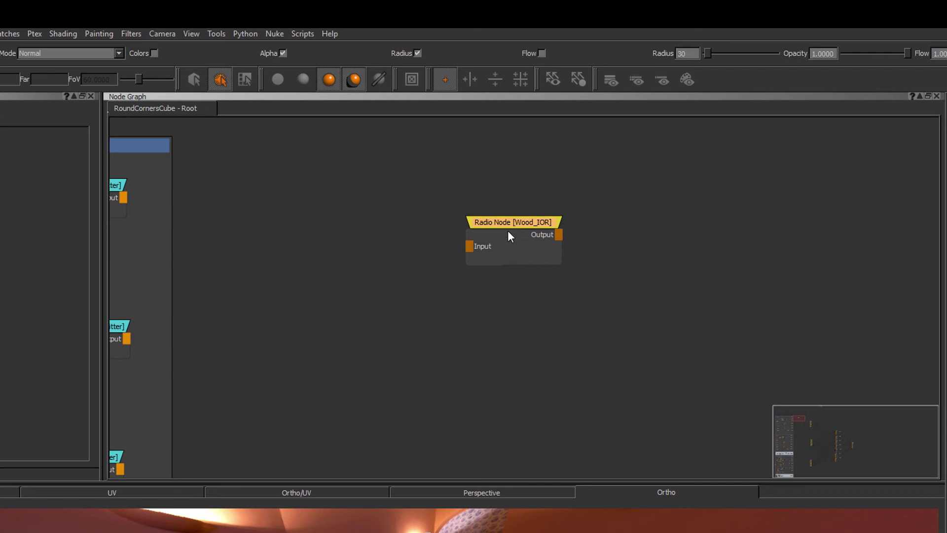
Step: Switch the Wood_IOR Radio Node to the Gold_BUP Radio Transmitter
left_click_drag(508, 228, 498, 219)
double_click(498, 219)
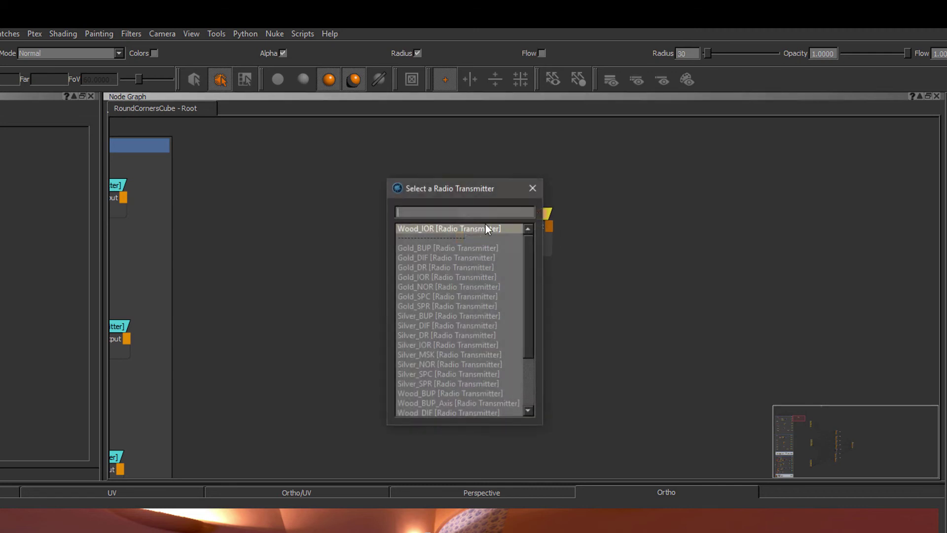
double_click(430, 248)
middle_click_drag(279, 289, 379, 283)
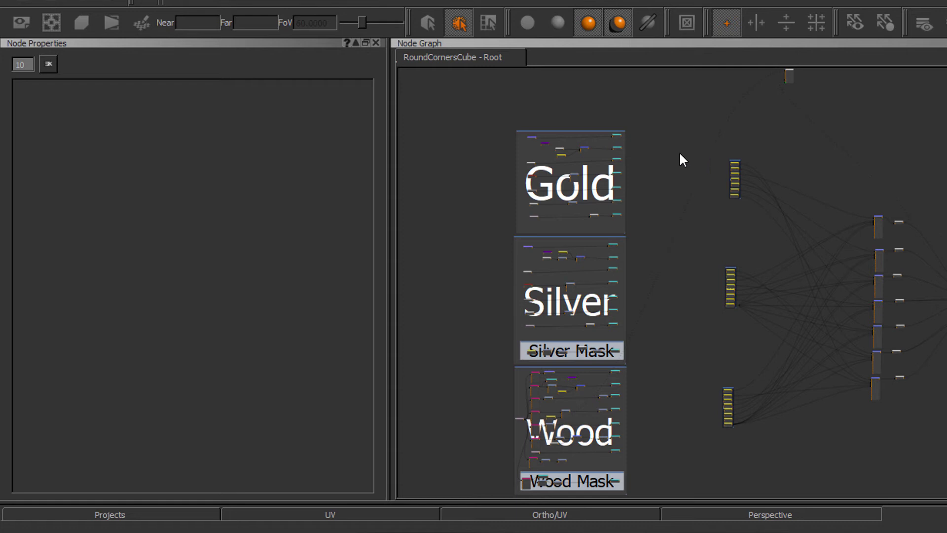
Step: Open the Gold_NOR Radio Transmitter's properties and examine its Allow automatic Reconnect on Node Import option
scroll(618, 134, "up", 5)
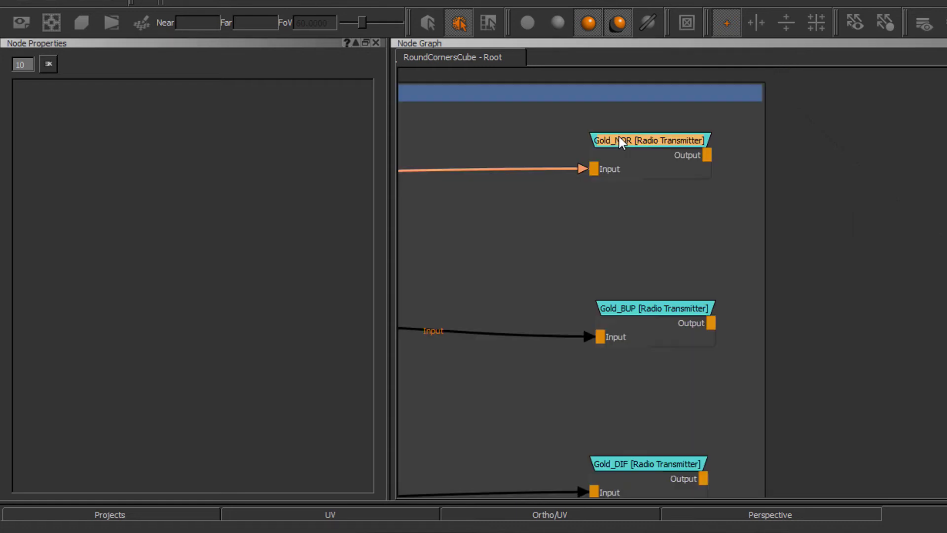
double_click(659, 141)
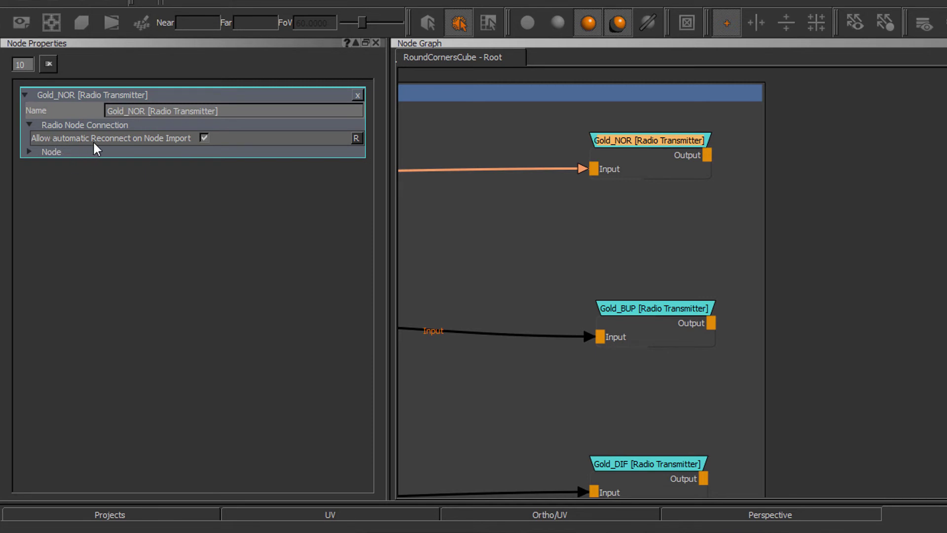
mouse_move(179, 138)
Step: Select the whole column of Radio Transmitters in the Gold backdrop
scroll(640, 268, "down", 5)
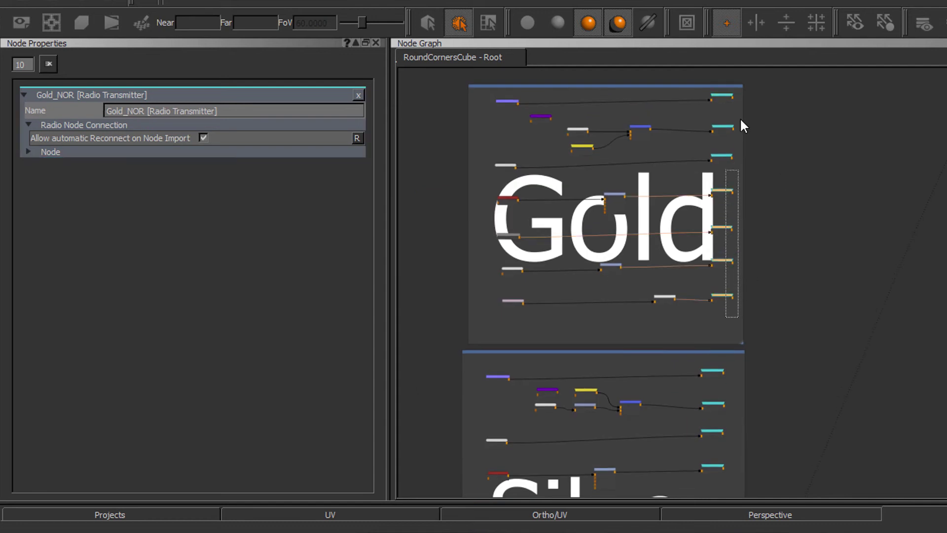
left_click_drag(741, 119, 727, 89)
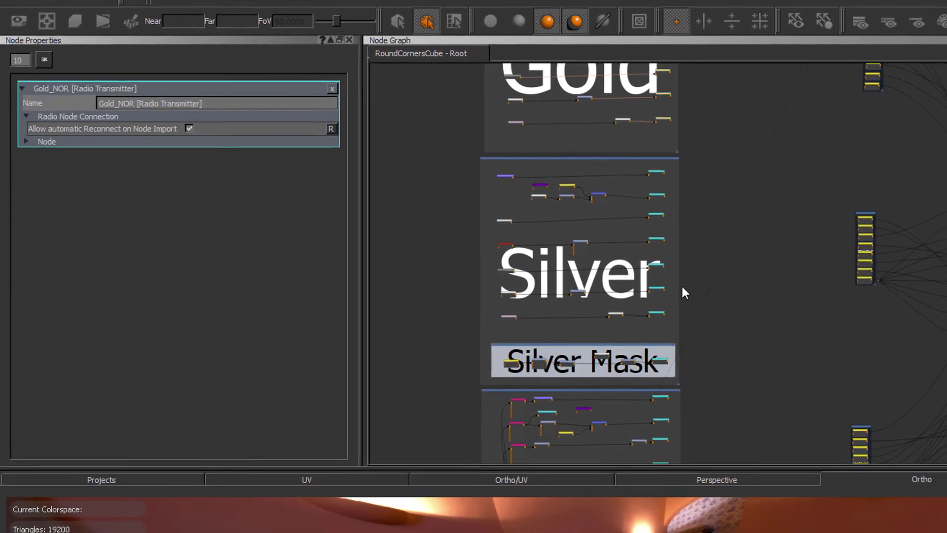
Step: Select all the Radio Nodes together with the downstream merge, channel and shader nodes, leaving out the Gold, Silver and Wood backdrops
middle_click_drag(751, 193, 707, 312)
middle_click_drag(609, 155, 498, 162)
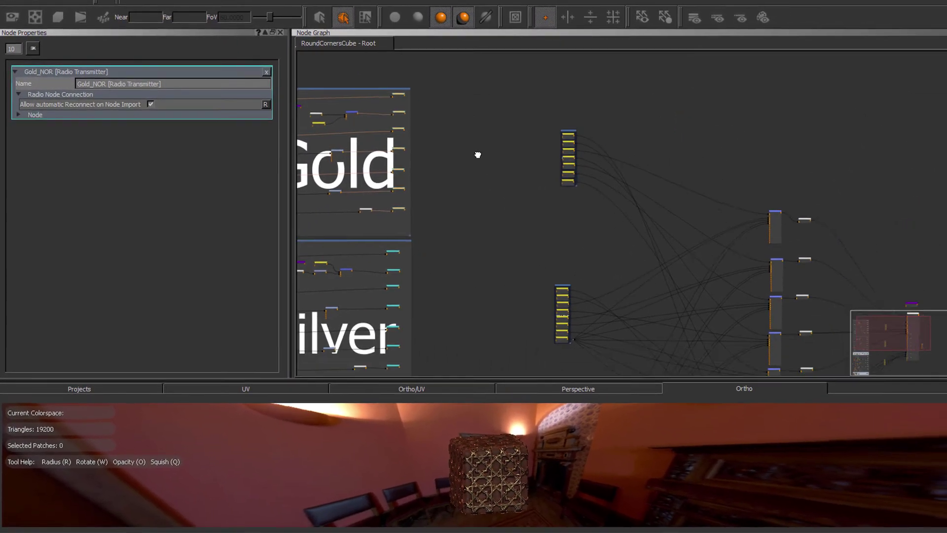
scroll(503, 157, "down", 2)
middle_click_drag(550, 237, 505, 162)
scroll(506, 162, "down", 2)
left_click_drag(449, 59, 735, 316)
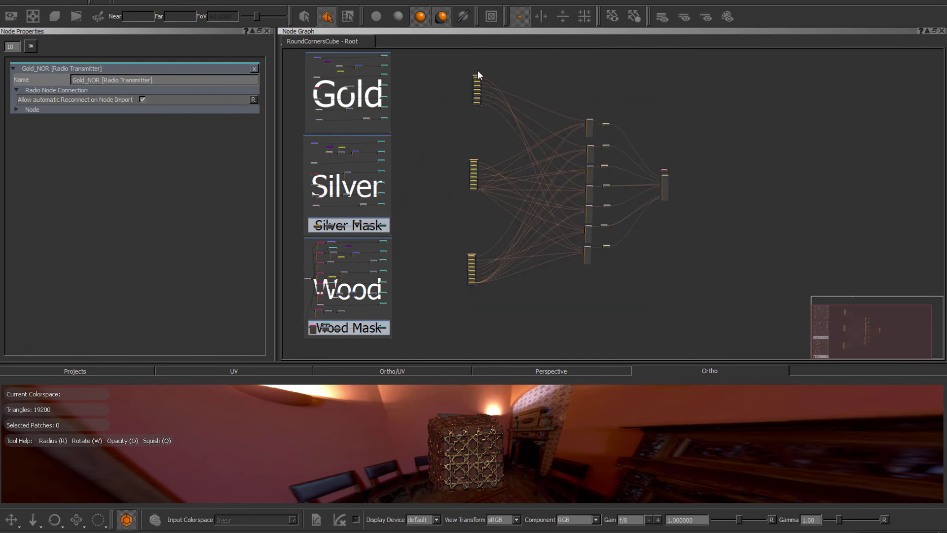
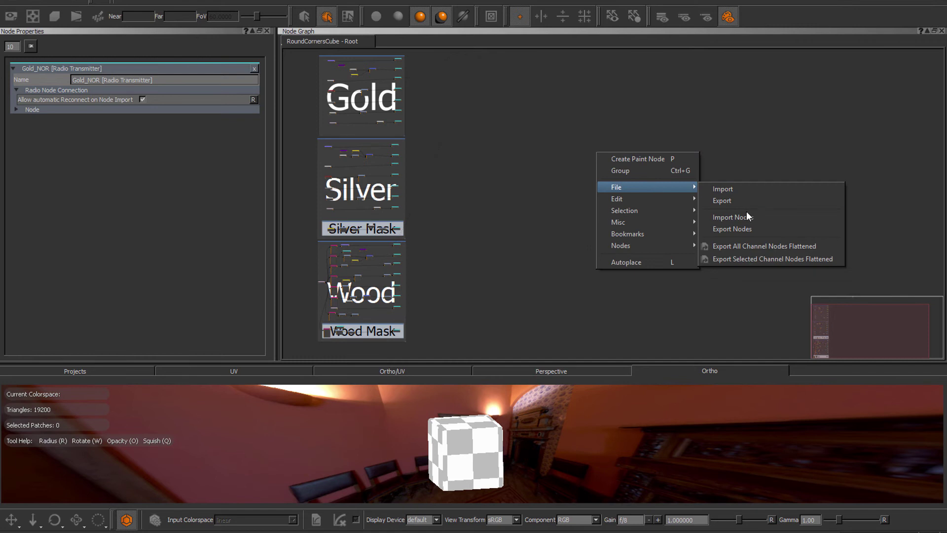
Step: Import the nodes from testNetwork.mng in the C:/temp folder
left_click(747, 216)
left_click(339, 219)
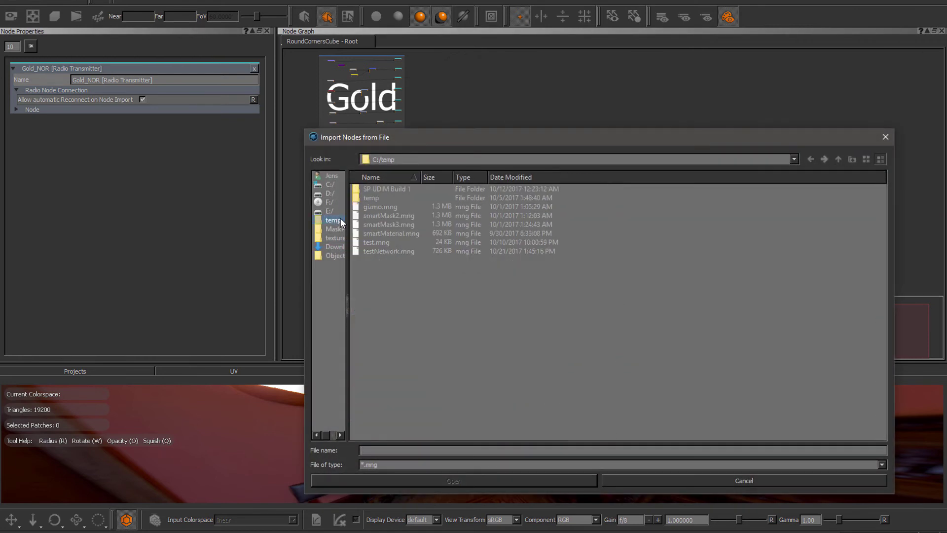
left_click(389, 251)
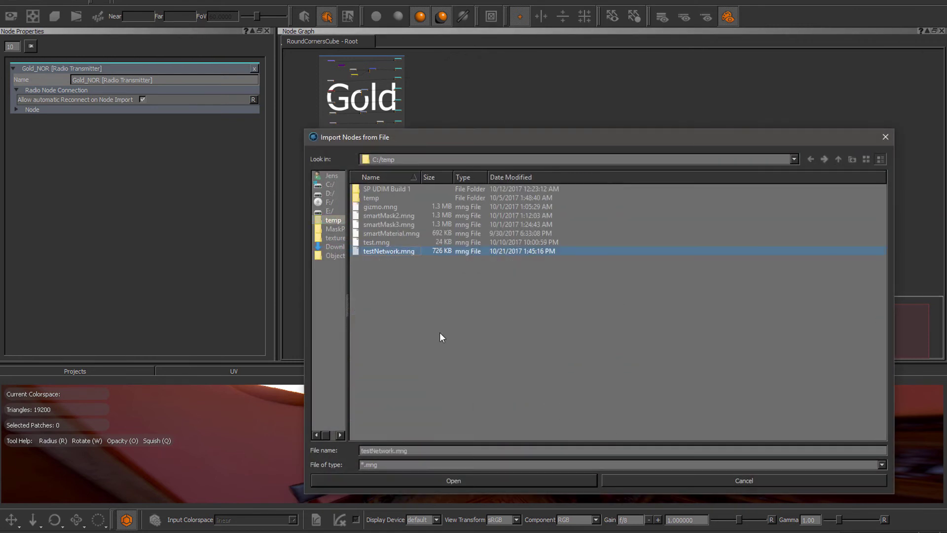
left_click(518, 479)
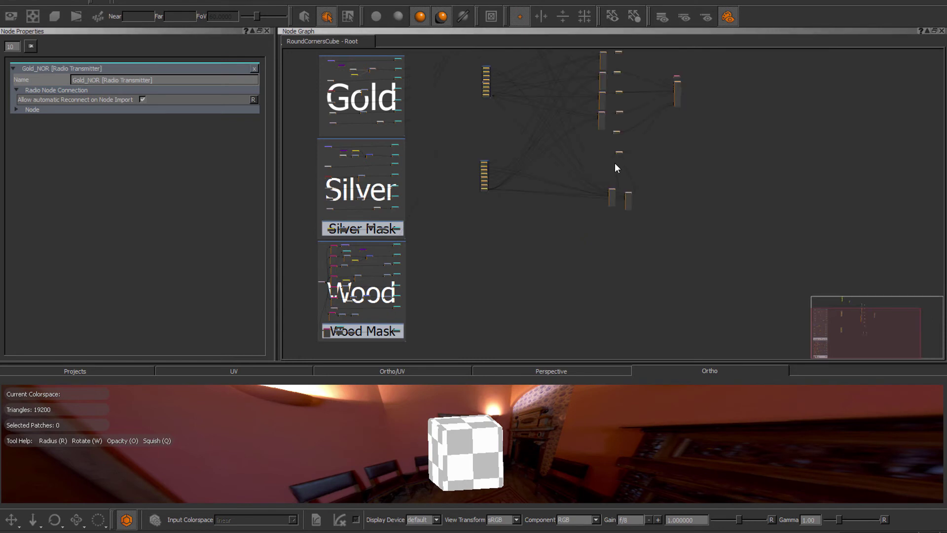
Step: Delete the three empty blue backdrops that came in beside the imported Radio Node columns
middle_click_drag(676, 195, 683, 277)
scroll(683, 276, "down", 1)
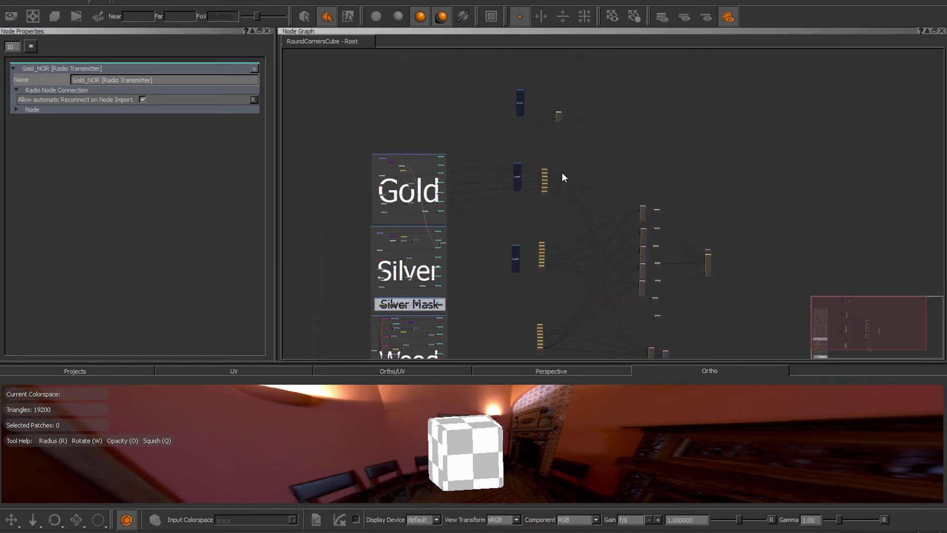
left_click_drag(504, 75, 525, 288)
left_click_drag(505, 74, 525, 283)
key("Delete")
Step: Select the column of imported Gold Radio Nodes and examine its connections to the Gold Radio Transmitters
middle_click_drag(493, 219, 507, 155)
scroll(501, 154, "up", 3)
scroll(510, 93, "up", 4)
middle_click_drag(510, 93, 583, 116)
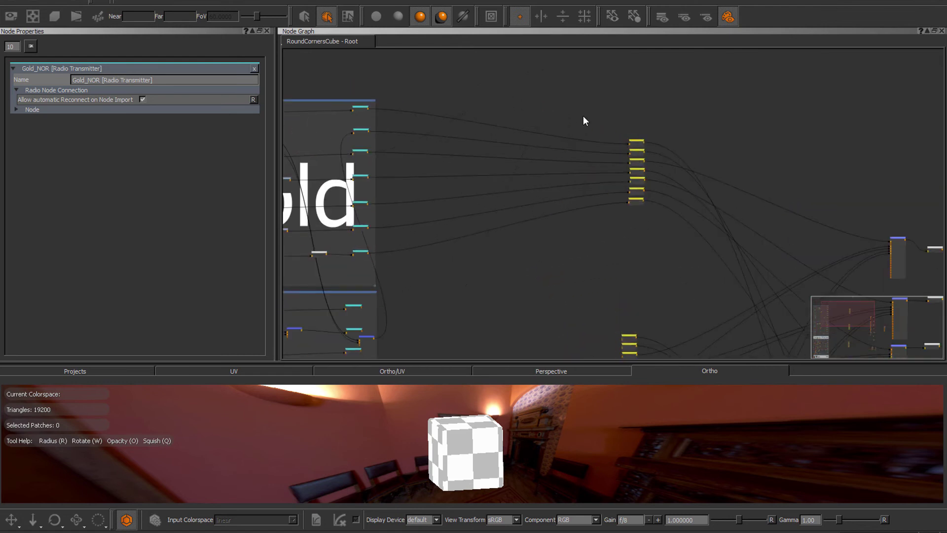
middle_click_drag(483, 156, 513, 145)
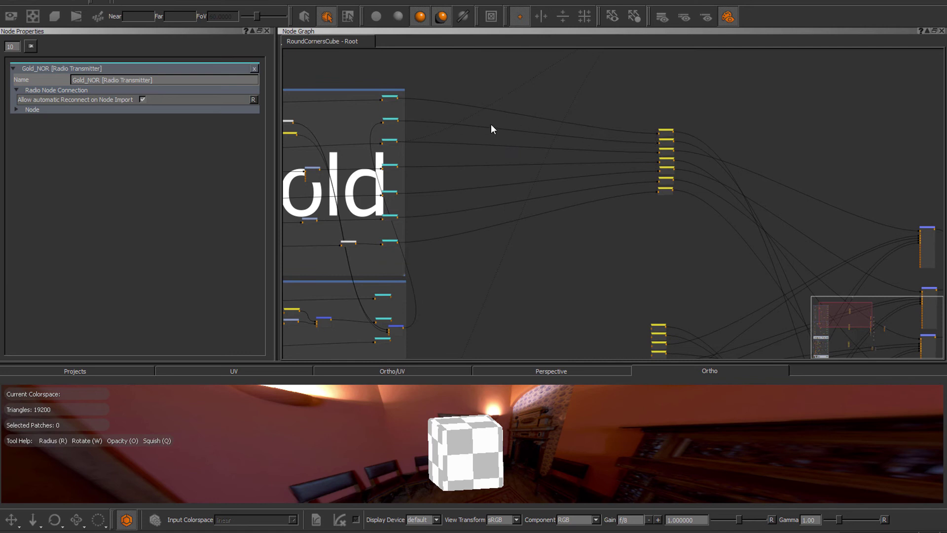
scroll(607, 127, "up", 4)
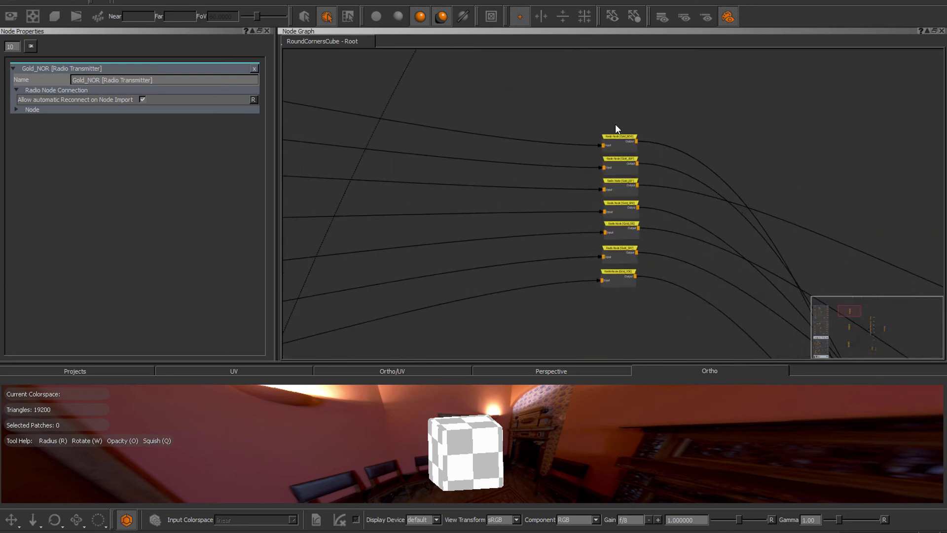
left_click_drag(610, 110, 628, 291)
scroll(596, 215, "down", 4)
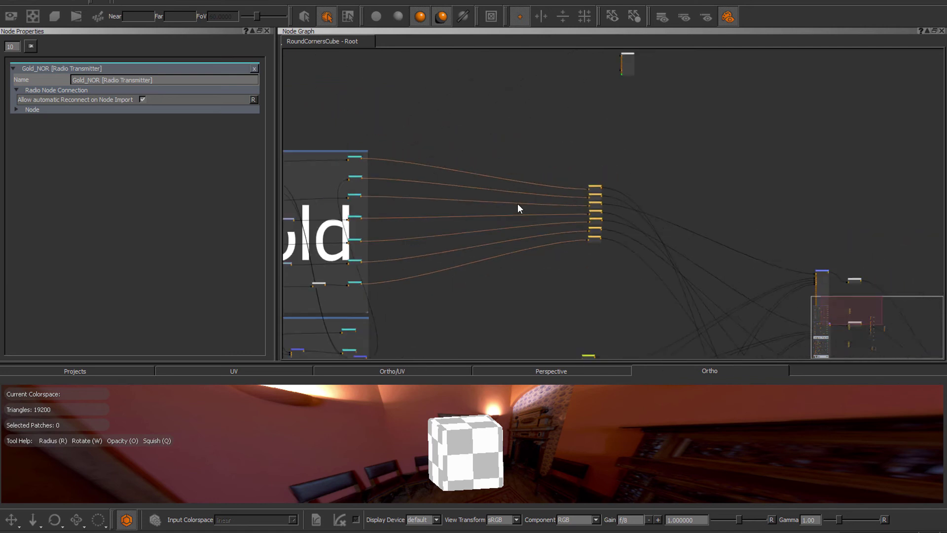
middle_click_drag(375, 158, 495, 148)
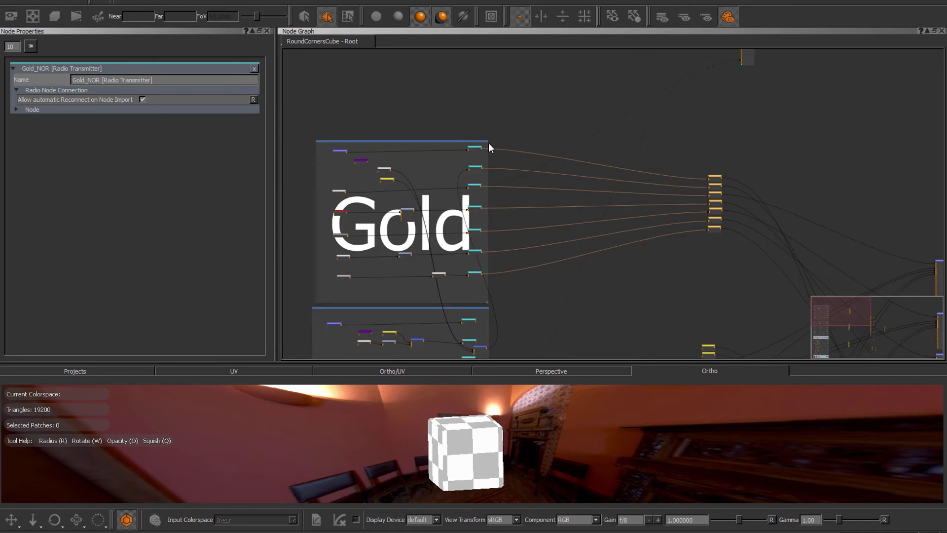
left_click(585, 311)
Step: Move the stray blue node beside the Silver backdrop into the Gold backdrop, near its Radio Transmitters
middle_click_drag(593, 303, 567, 215)
scroll(513, 227, "down", 1)
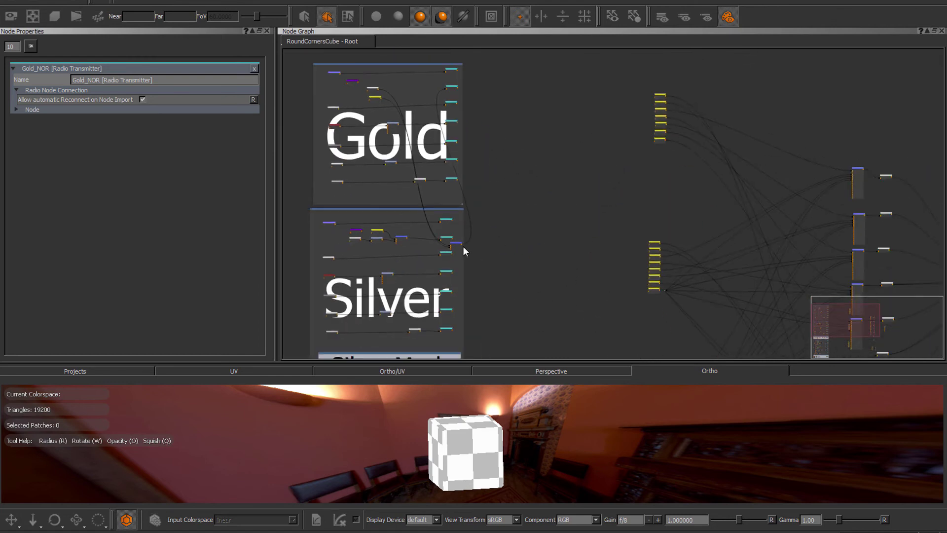
left_click_drag(462, 246, 422, 90)
scroll(497, 98, "up", 1)
scroll(519, 158, "down", 2)
Step: Trace the Gold_NOR Radio Node's connection back to its Radio Transmitter in the Gold backdrop
middle_click_drag(577, 183, 505, 130)
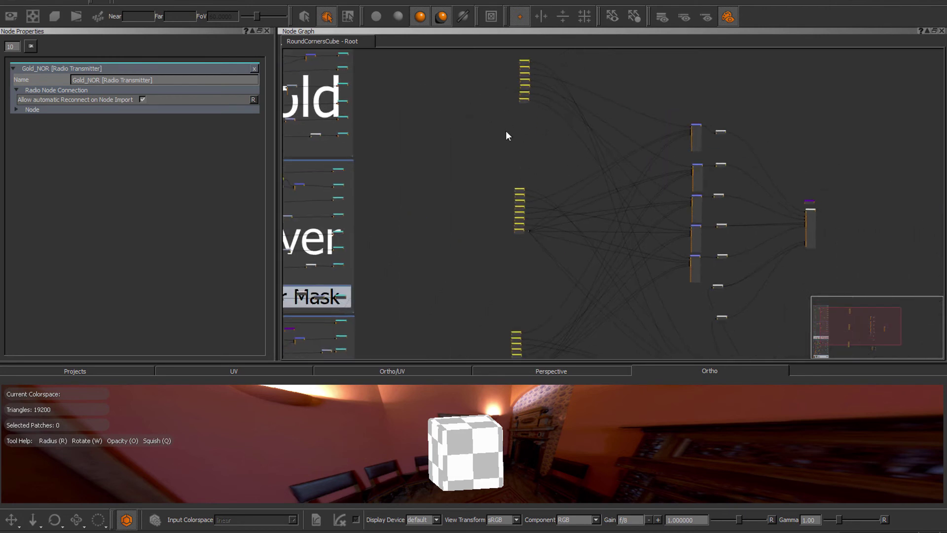
middle_click_drag(482, 171, 502, 203)
scroll(508, 119, "up", 5)
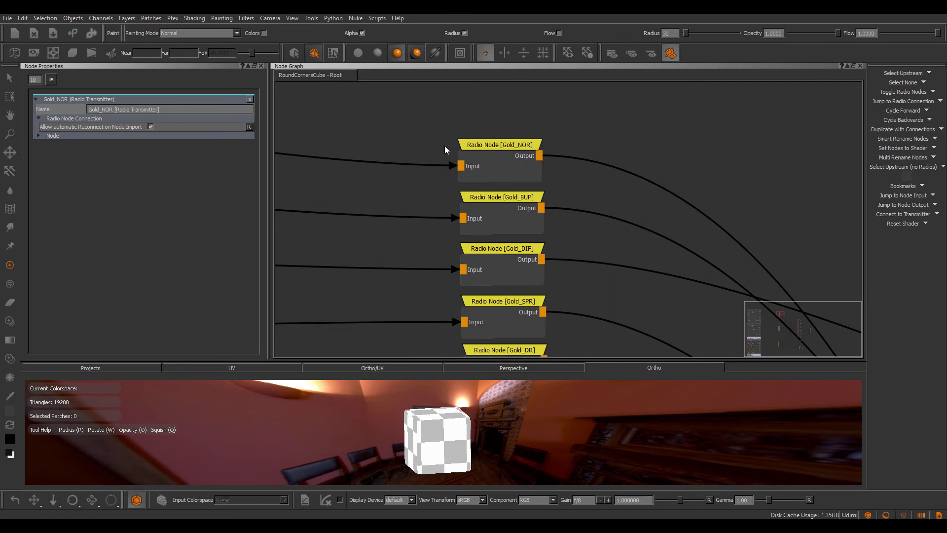
scroll(445, 146, "down", 2)
middle_click_drag(570, 148, 757, 169)
scroll(756, 170, "down", 2)
middle_click_drag(513, 160, 878, 209)
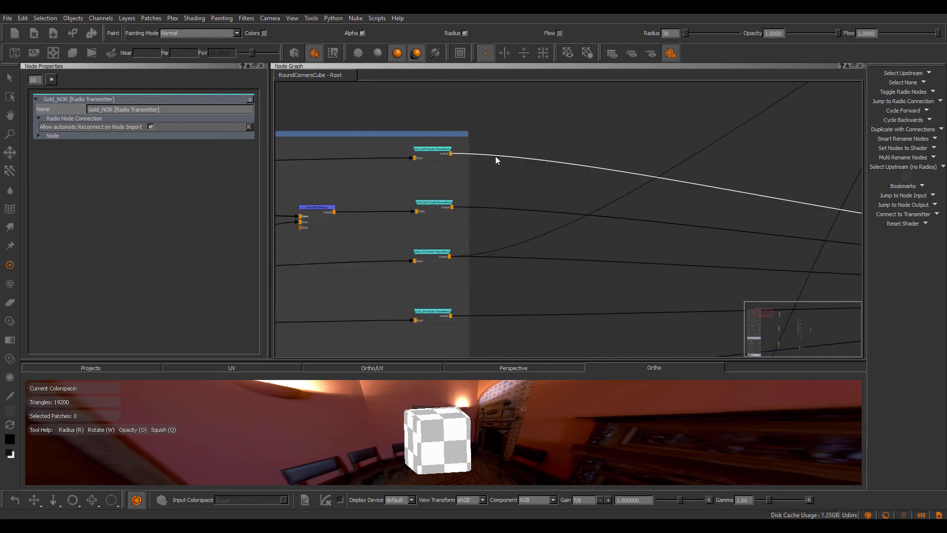
middle_click_drag(495, 160, 52, 128)
Step: Examine the names of the Gold Radio Nodes and how each one is wired
middle_click_drag(642, 206, 563, 182)
middle_click_drag(584, 242, 566, 187)
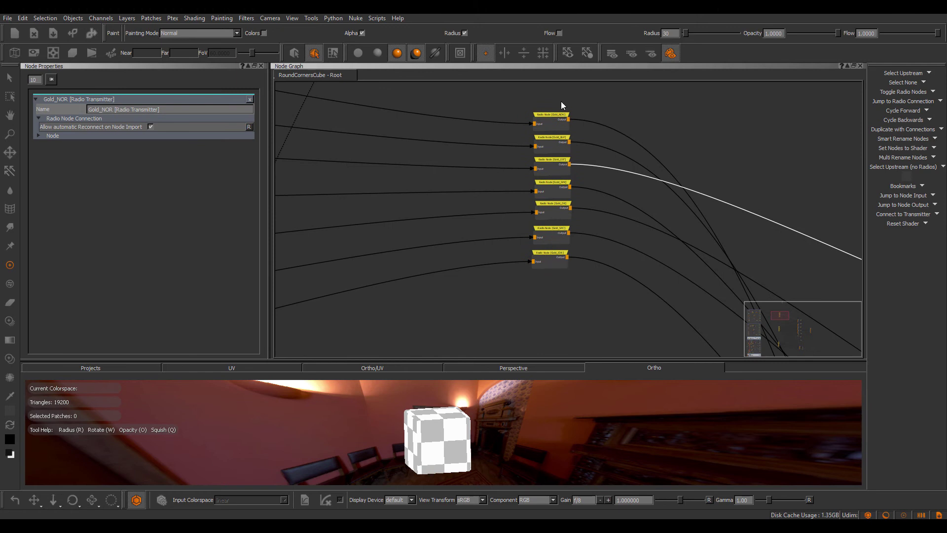
scroll(561, 109, "down", 2)
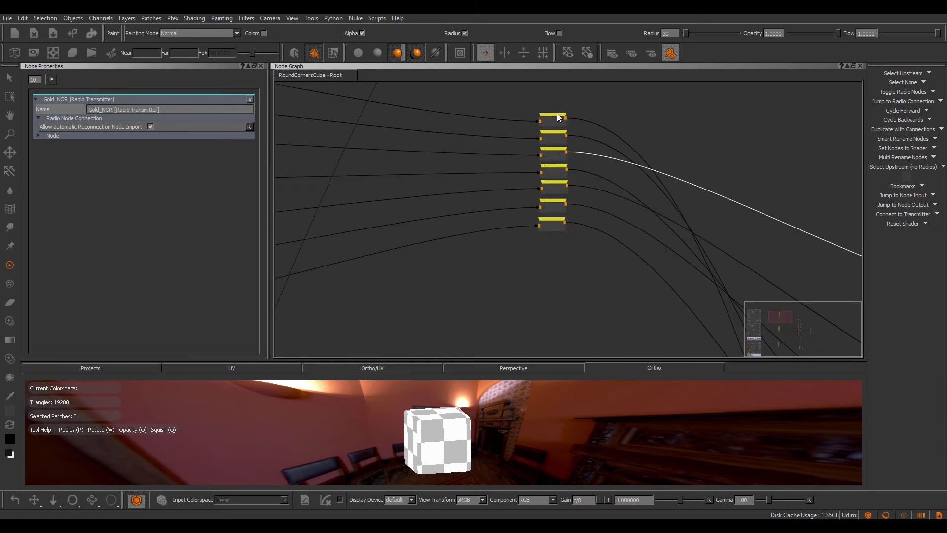
middle_click_drag(713, 318, 531, 154)
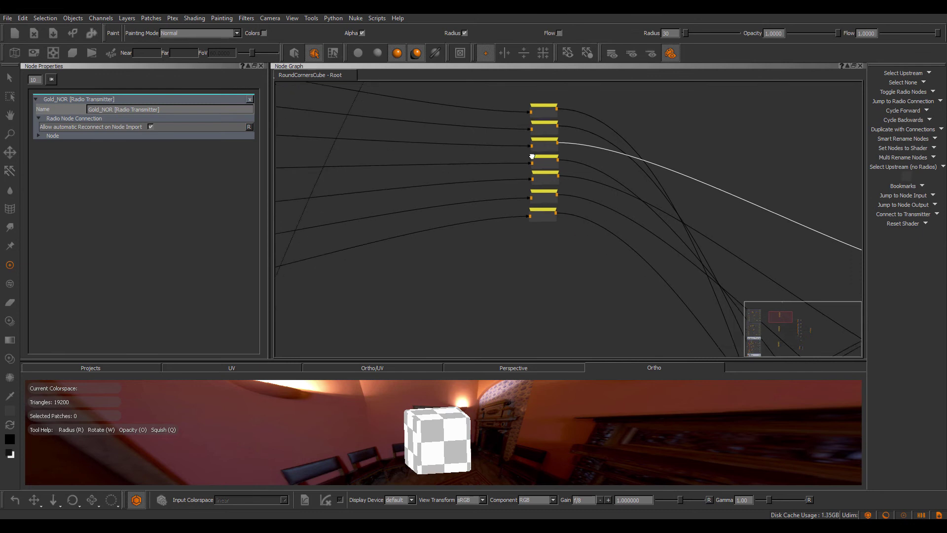
scroll(542, 145, "down", 1)
key("j")
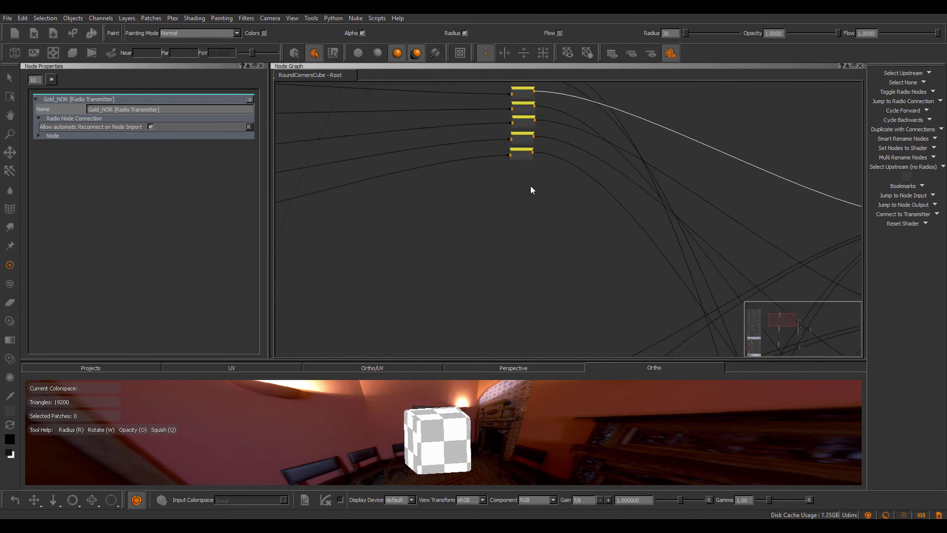
middle_click_drag(520, 252, 544, 280)
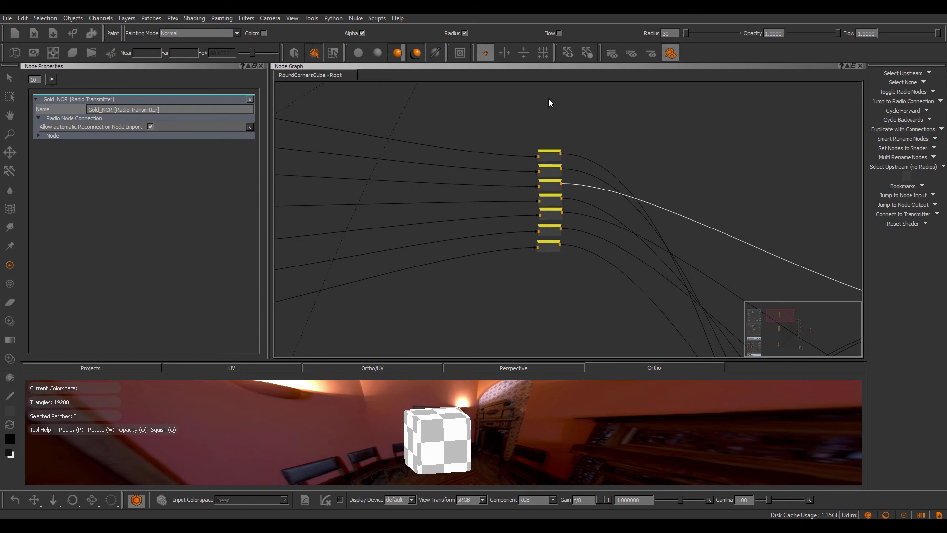
scroll(550, 113, "up", 4)
middle_click_drag(560, 172, 566, 142)
scroll(552, 130, "up", 2)
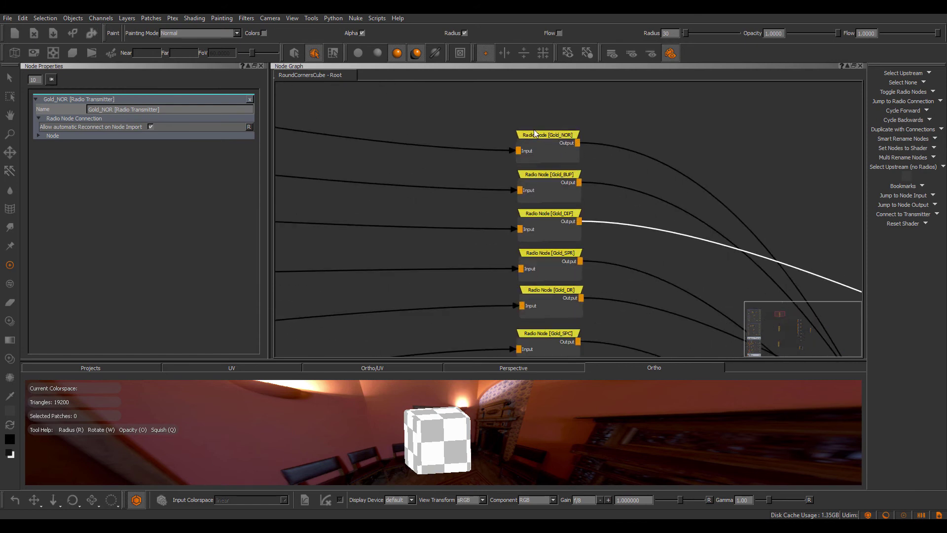
scroll(551, 134, "down", 5)
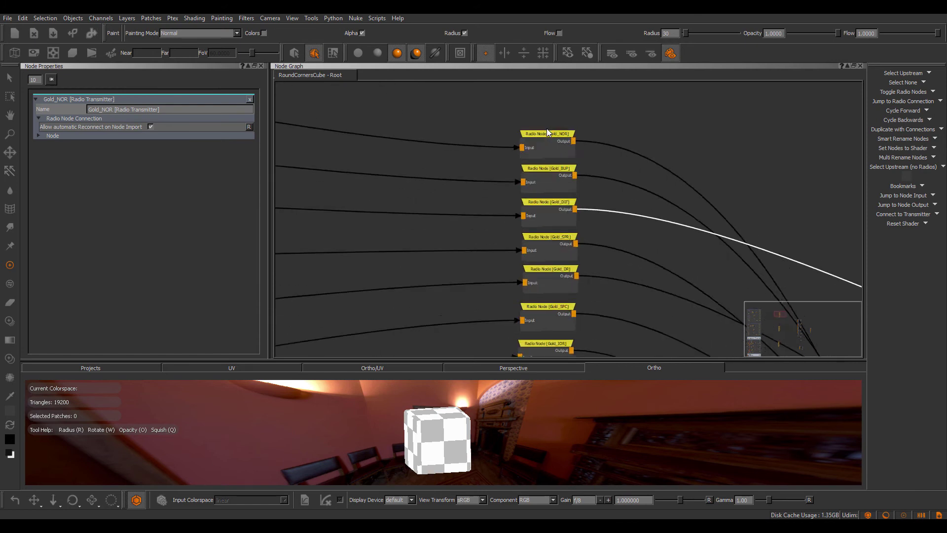
middle_click_drag(557, 121, 633, 130)
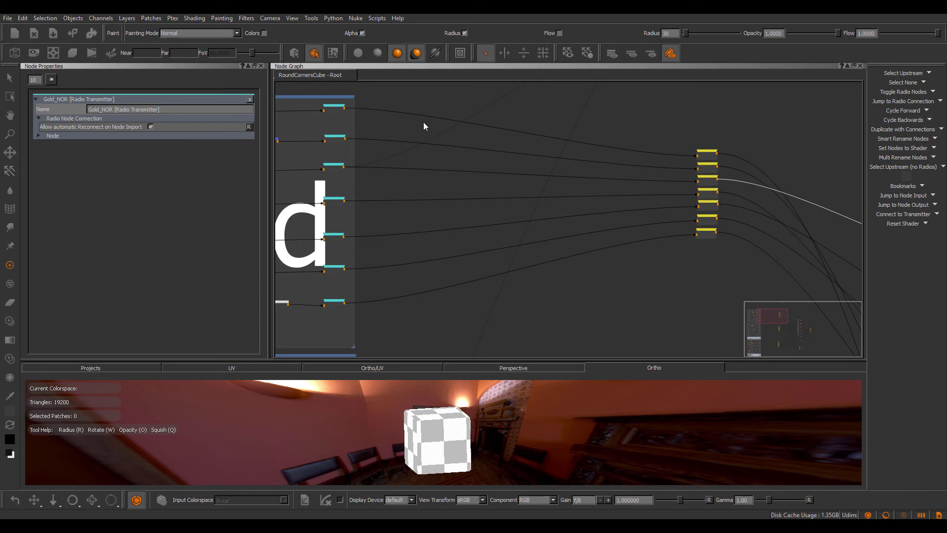
Step: Compare the Allow automatic Reconnect on Node Import option of the Gold_NOR and Silver_DIF Radio Transmitters
left_click(333, 109)
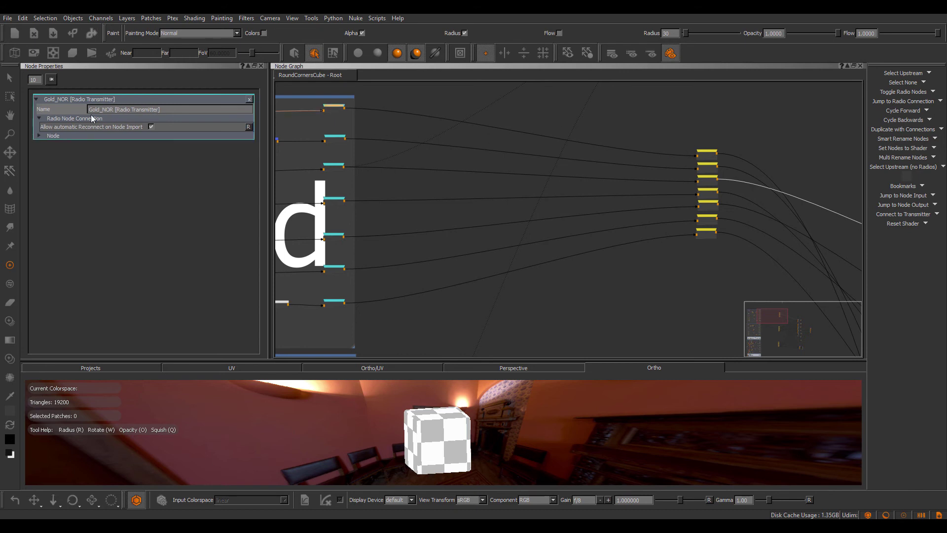
left_click(533, 259)
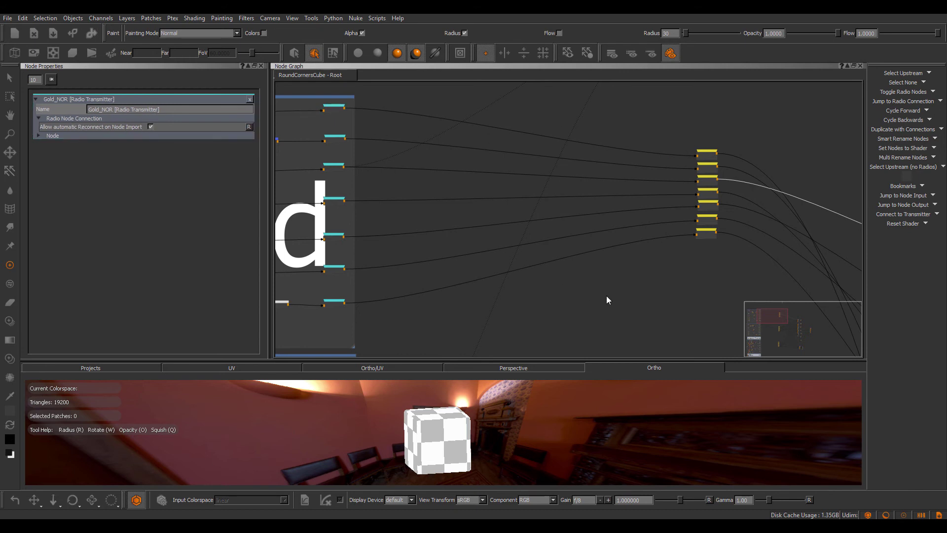
scroll(610, 303, "down", 3)
middle_click_drag(626, 332, 539, 126)
left_click_drag(550, 142, 584, 229)
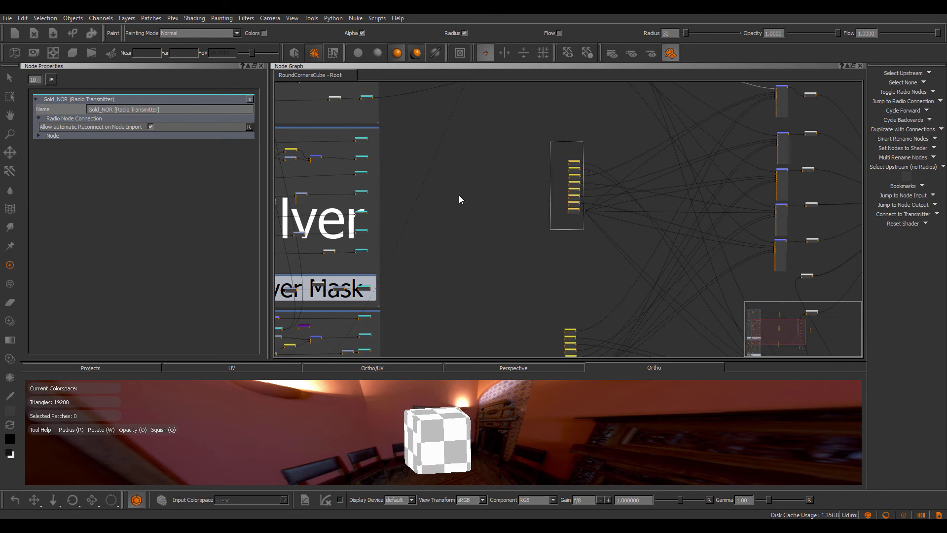
left_click_drag(372, 131, 352, 257)
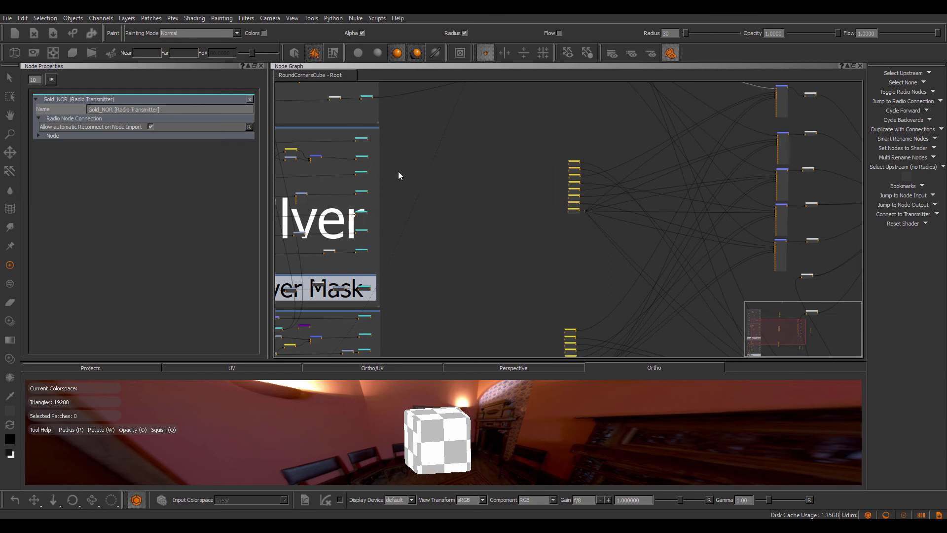
left_click(361, 173)
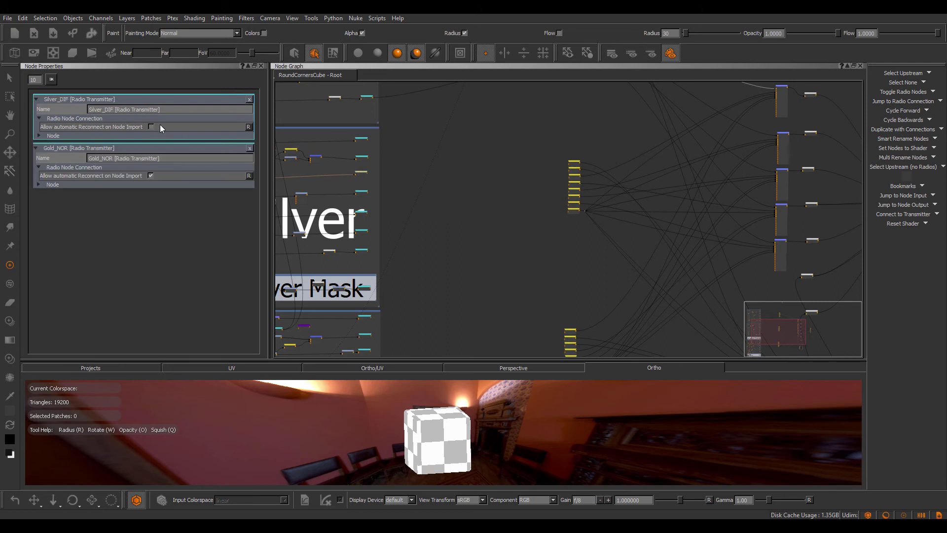
Step: Examine the Allow automatic Transmitter Connections on Import option in the Node Graph preferences, leaving the preferences unchanged
scroll(492, 227, "down", 5)
scroll(483, 235, "down", 2)
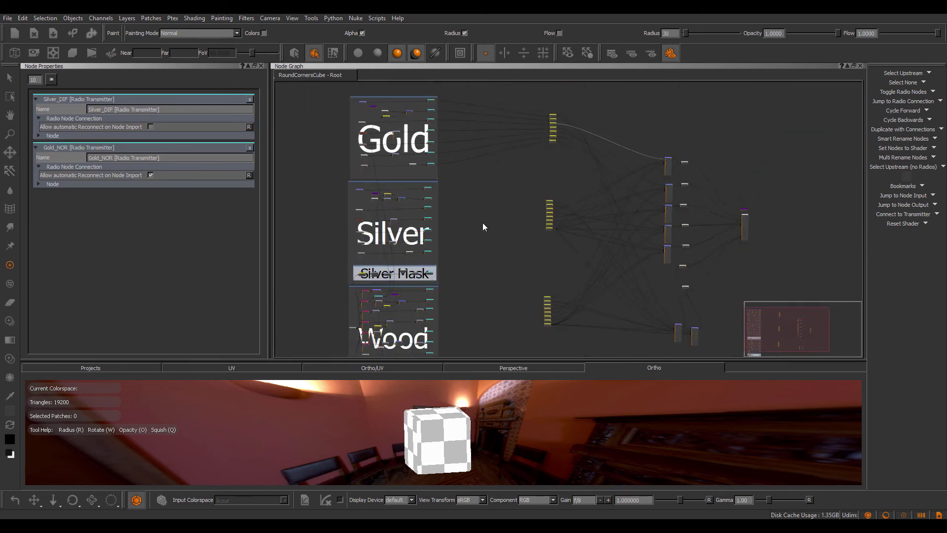
left_click(22, 19)
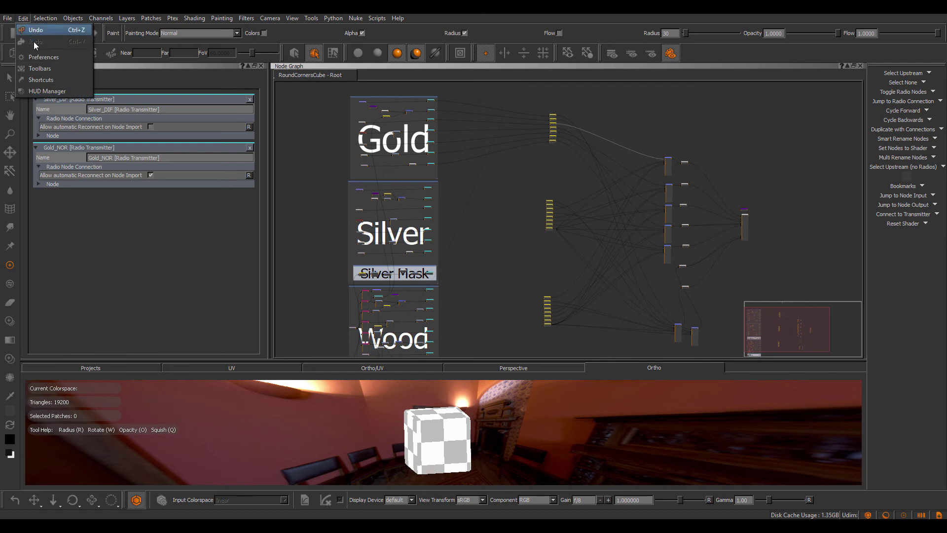
left_click(41, 57)
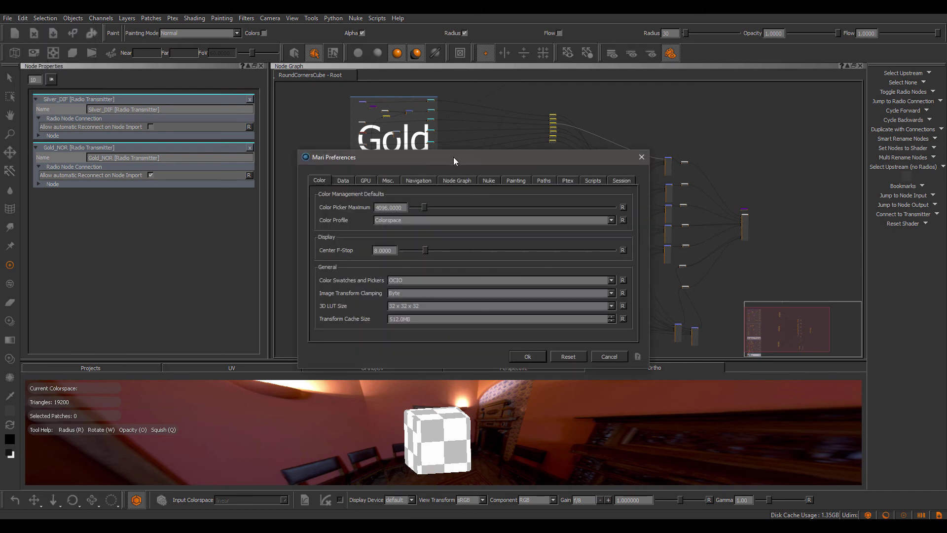
left_click(457, 181)
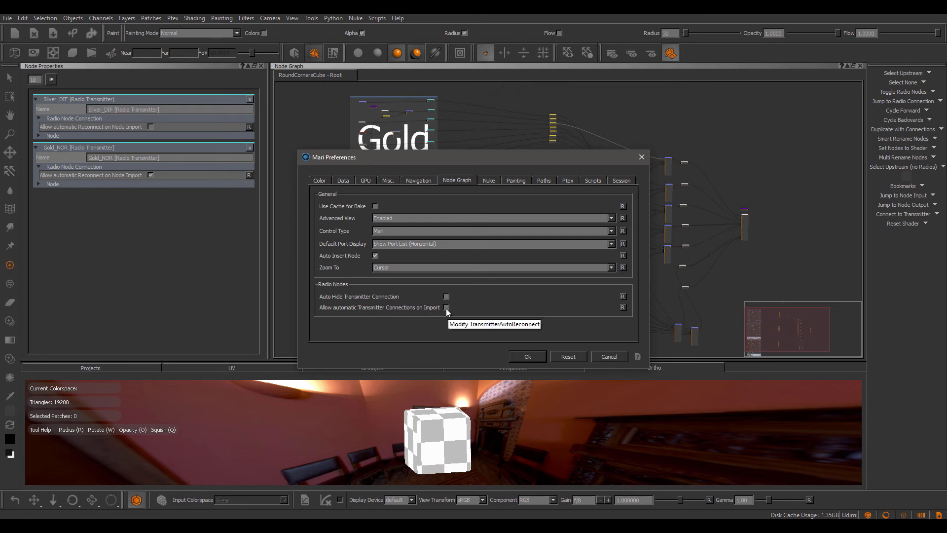
left_click_drag(513, 159, 526, 156)
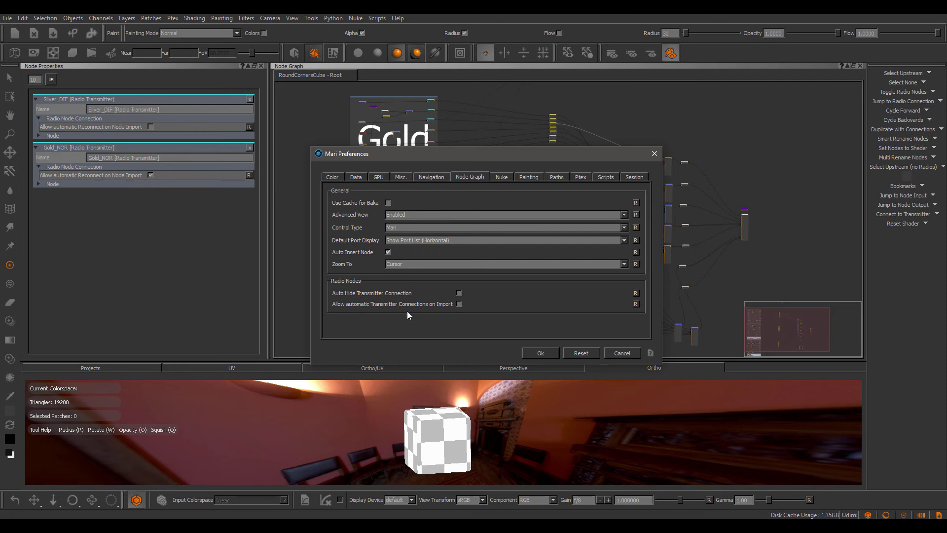
left_click(621, 353)
scroll(501, 250, "down", 2)
middle_click_drag(494, 255, 490, 244)
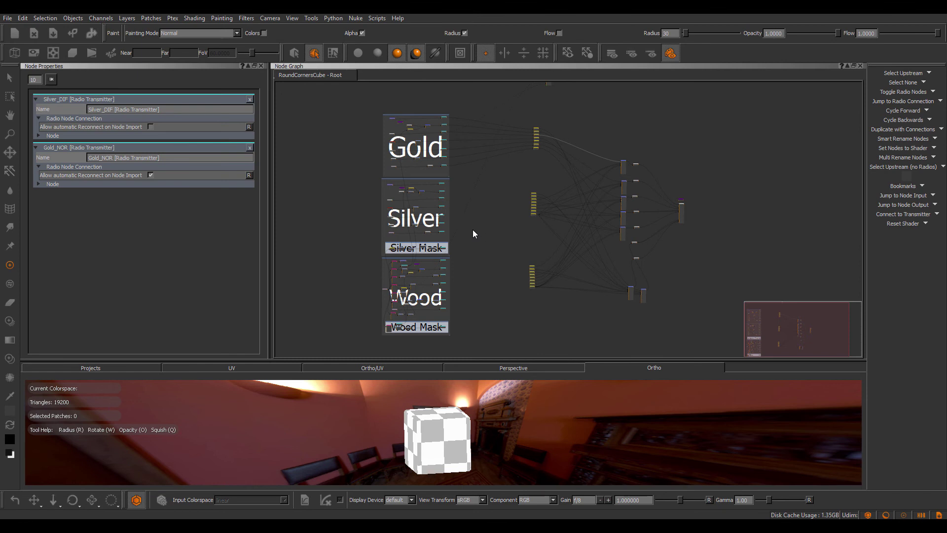
Step: Preview the Curv Fine paint bake and the Image node feeding the Normal Radio Transmitter in the BAKES backdrop
middle_click_drag(473, 230, 472, 224)
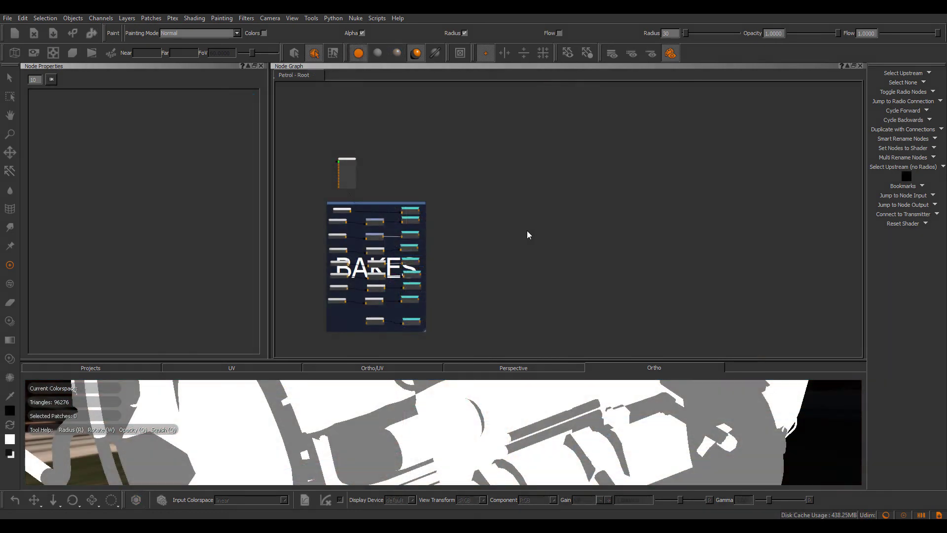
middle_click_drag(527, 230, 578, 199)
scroll(412, 162, "up", 5)
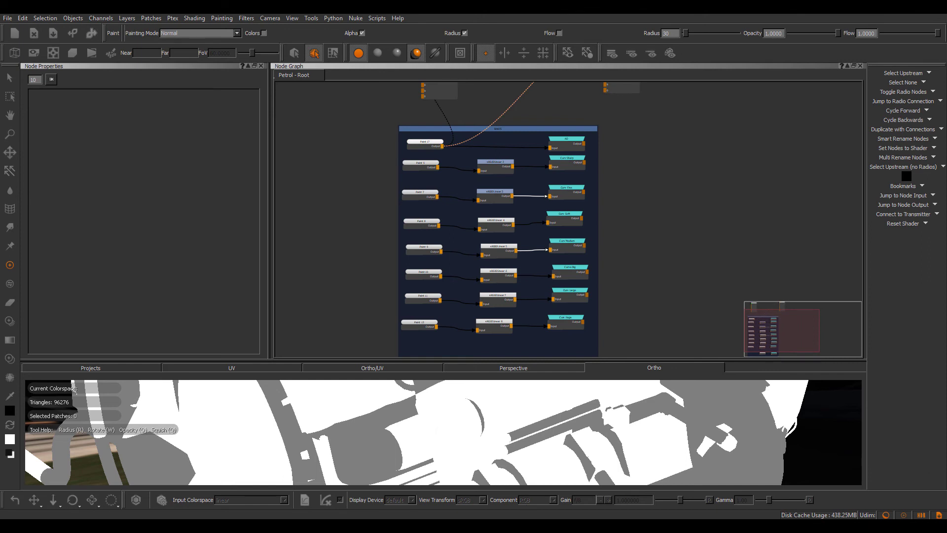
left_click(417, 197)
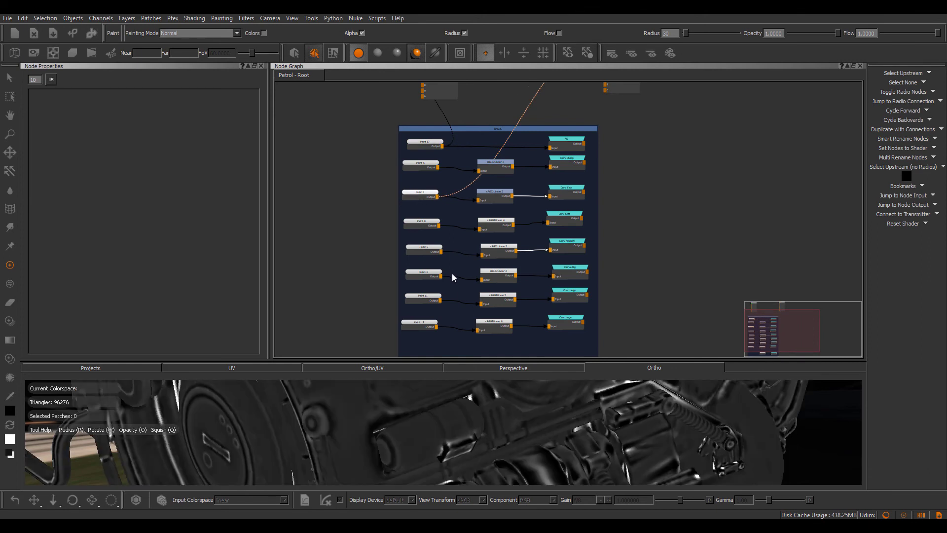
middle_click_drag(444, 325, 435, 279)
left_click(485, 320)
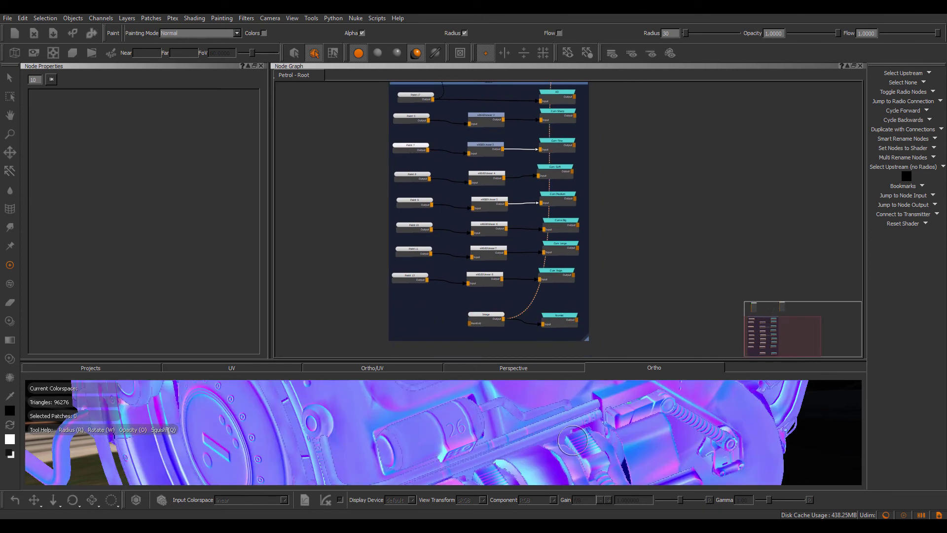
middle_click_drag(575, 144, 475, 162)
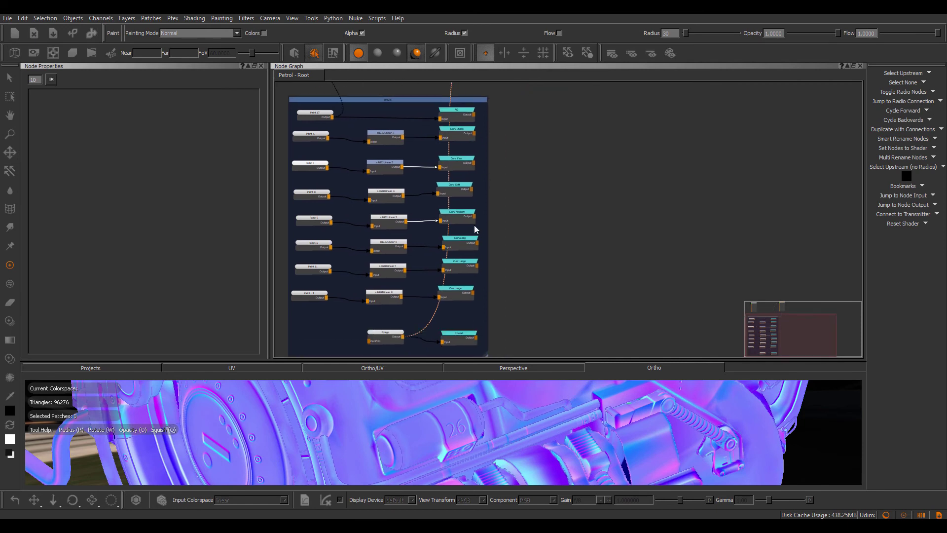
scroll(493, 237, "down", 5)
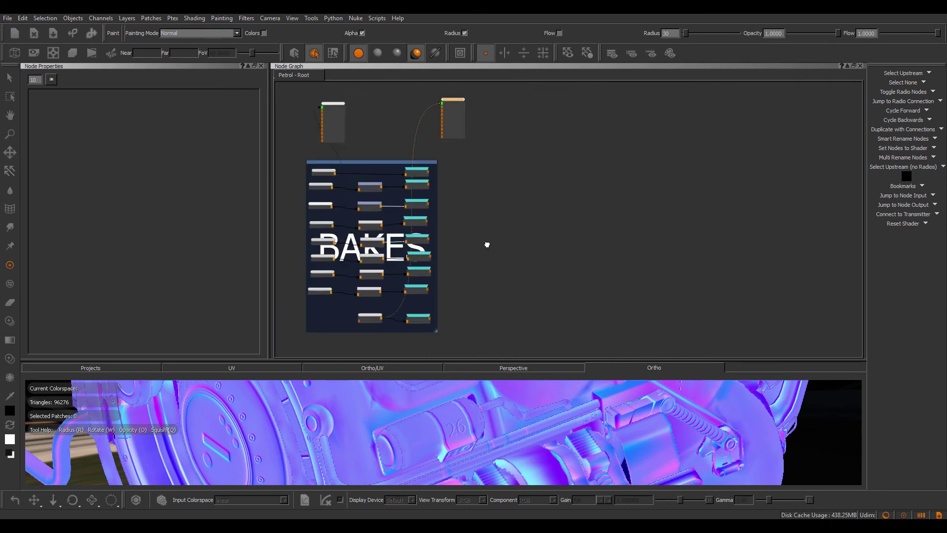
Step: Import the nodes from smartMask3.mng in C:/temp into the empty area beside the BAKES backdrop
right_click(483, 183)
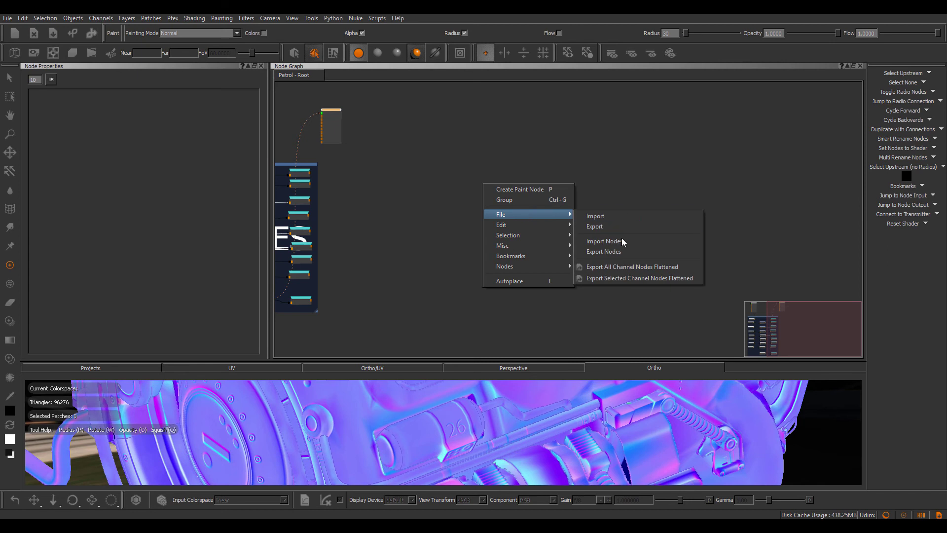
left_click(621, 243)
left_click(320, 234)
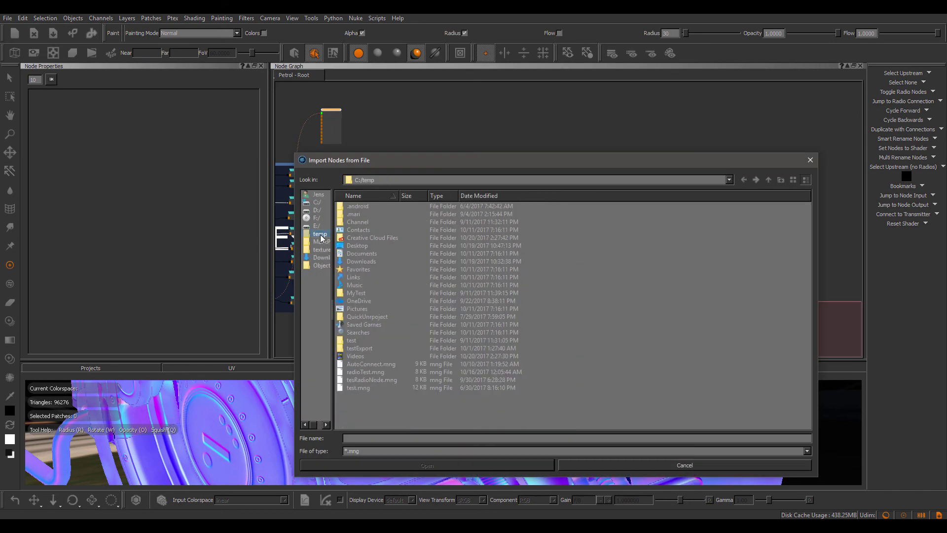
left_click(378, 238)
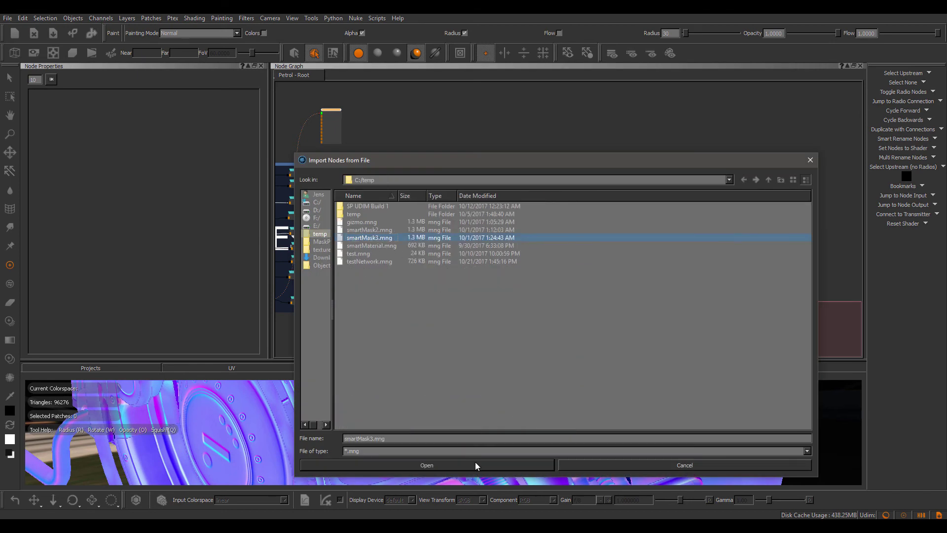
left_click(473, 465)
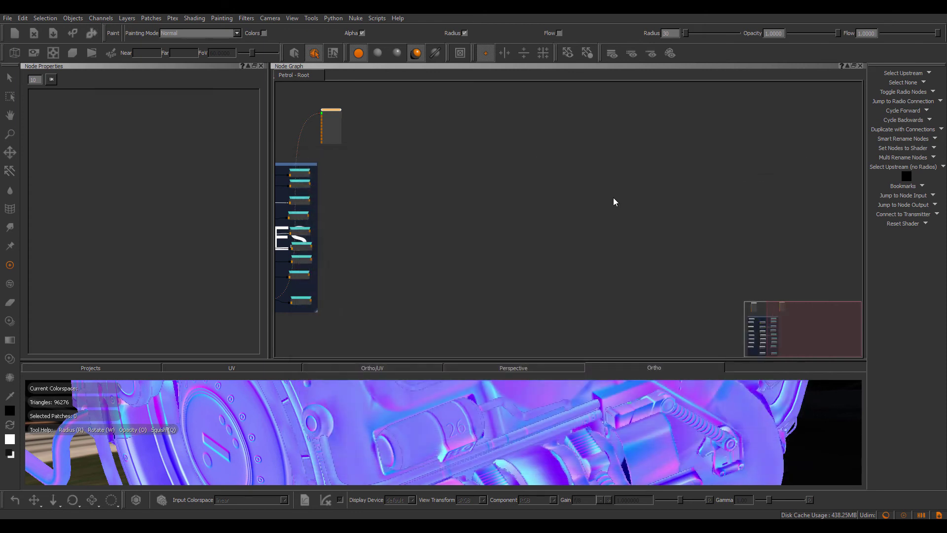
Step: Examine the imported DynaMask (Neutral) node and the Radio Nodes feeding its ambient occlusion, curvature, blur and normal inputs
scroll(503, 162, "up", 5)
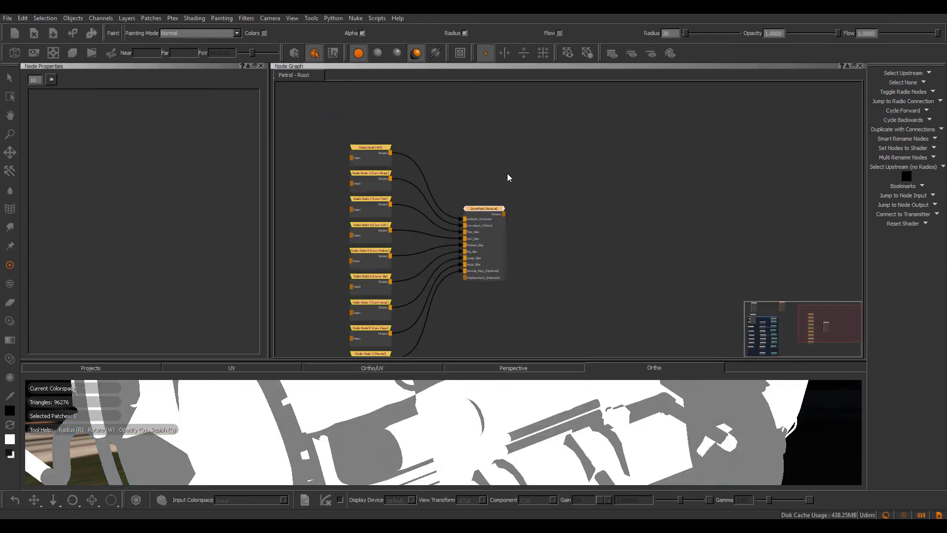
middle_click_drag(499, 195, 512, 175)
left_click(512, 177)
left_click_drag(506, 198, 520, 196)
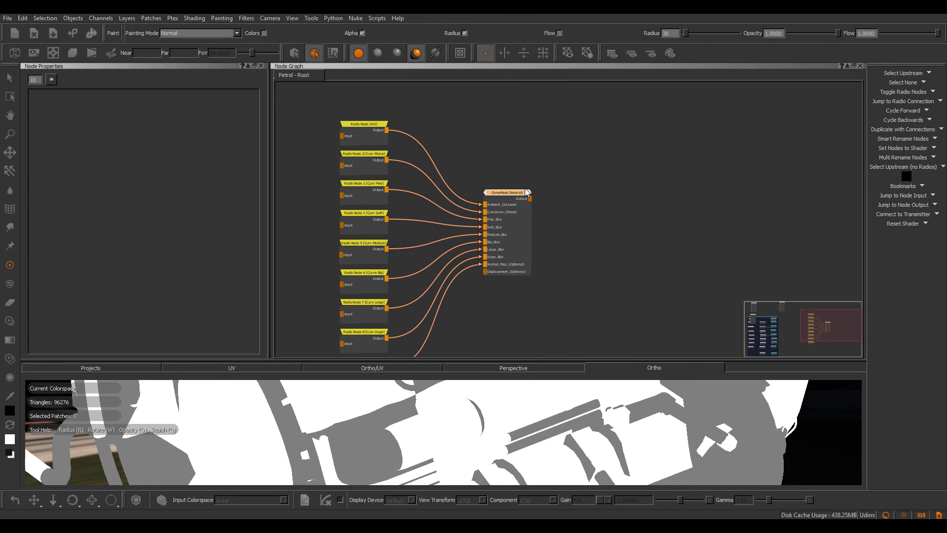
left_click_drag(512, 194, 504, 198)
middle_click_drag(476, 189, 481, 179)
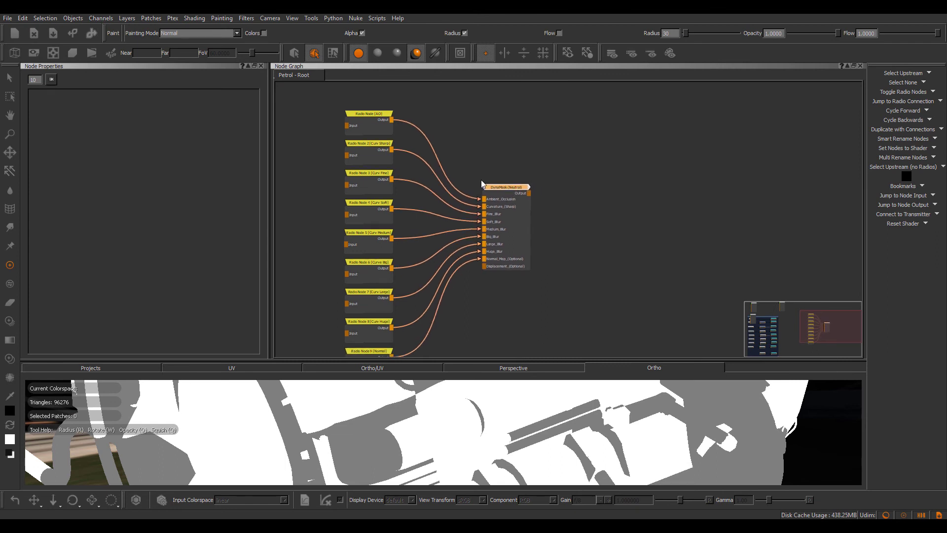
left_click_drag(334, 105, 401, 379)
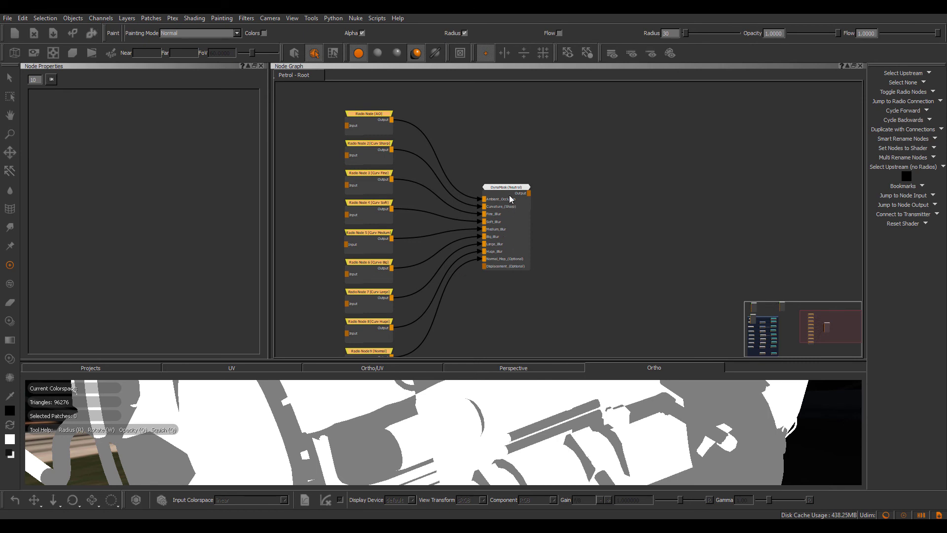
left_click_drag(511, 187, 522, 175)
middle_click_drag(496, 156, 547, 143)
scroll(546, 148, "down", 2)
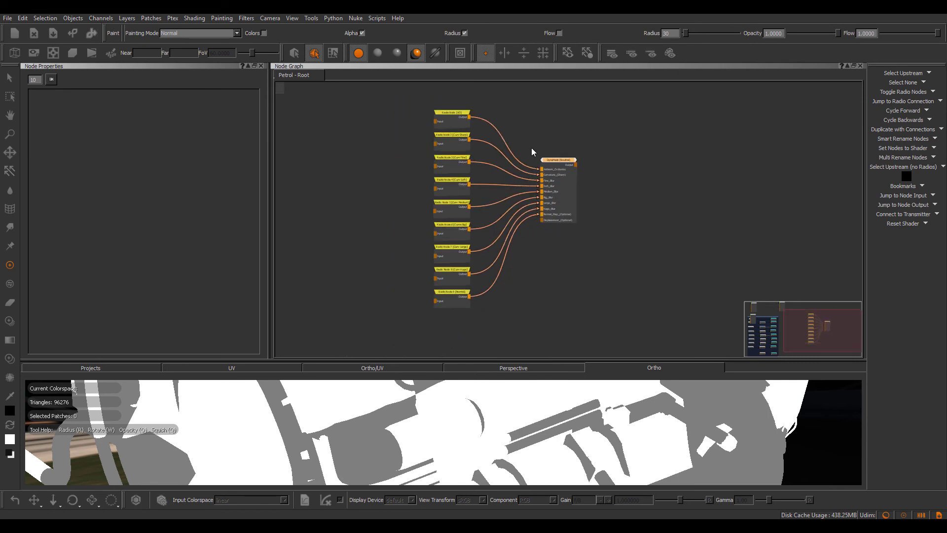
Step: Show the radio connections between the BAKES Radio Transmitters and the imported Radio Nodes, and hide them again
middle_click_drag(424, 159, 434, 179)
left_click(432, 166)
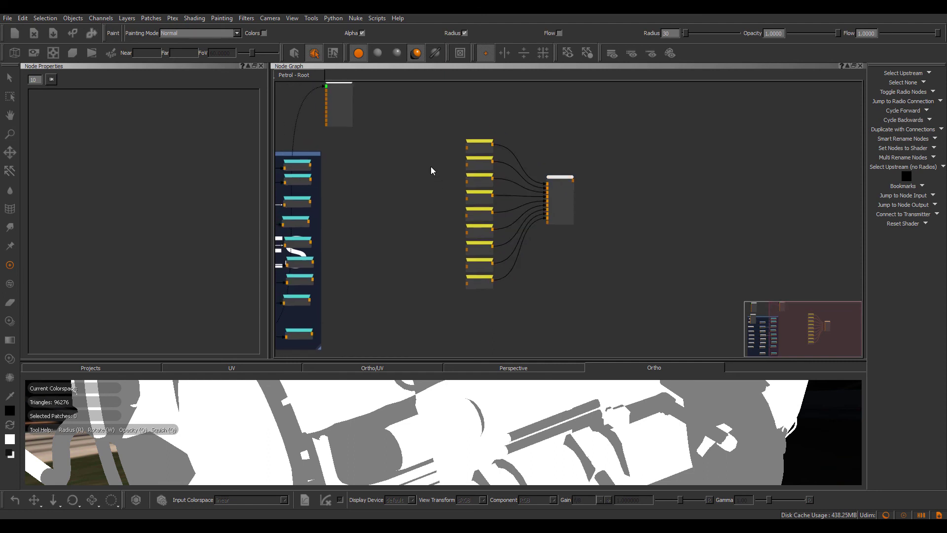
middle_click_drag(448, 131, 522, 128)
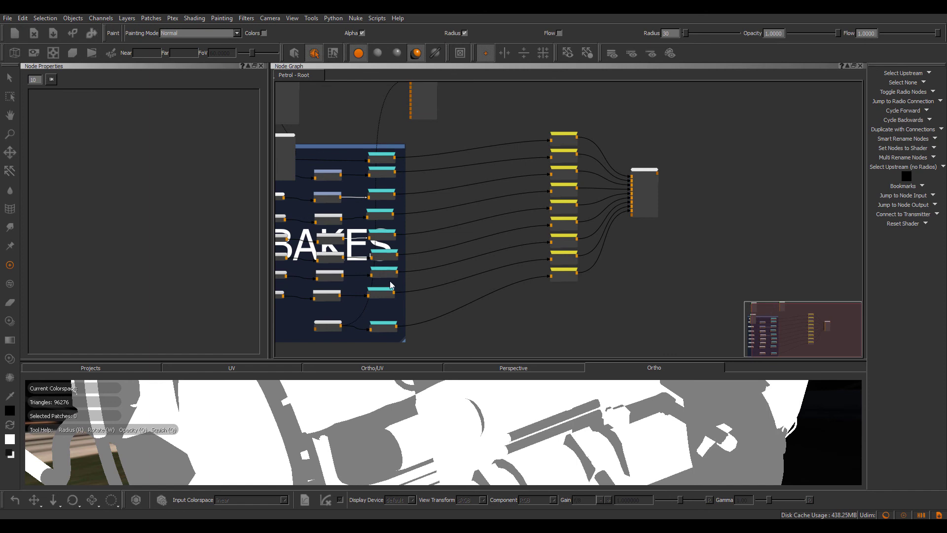
mouse_move(341, 214)
middle_mouse_down()
mouse_move(401, 211)
mouse_move(347, 213)
middle_mouse_up()
key("alt+r")
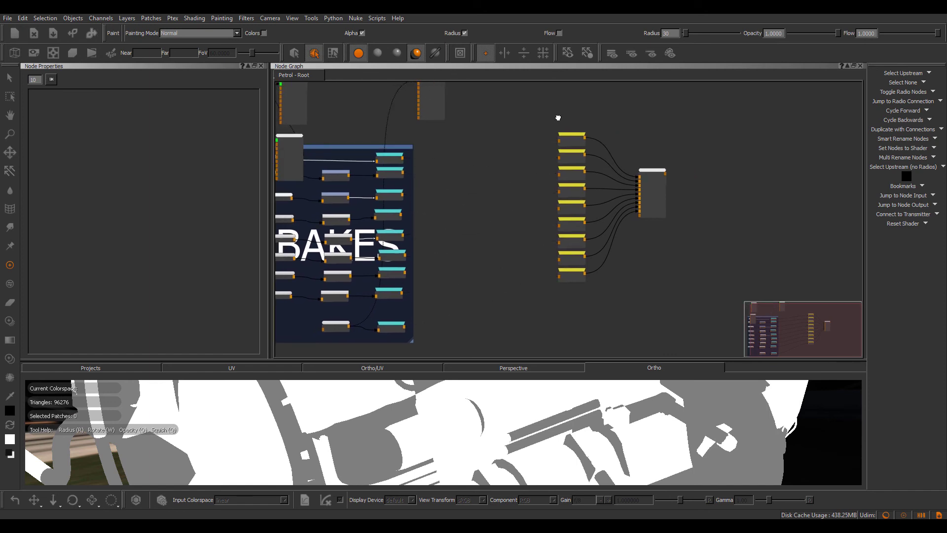
Step: Open the properties of the DynaMask (Neutral) node and display its output in the viewport
middle_click_drag(558, 118, 489, 148)
scroll(579, 199, "up", 3)
left_click(581, 200)
double_click(581, 200)
middle_click_drag(582, 199, 432, 220)
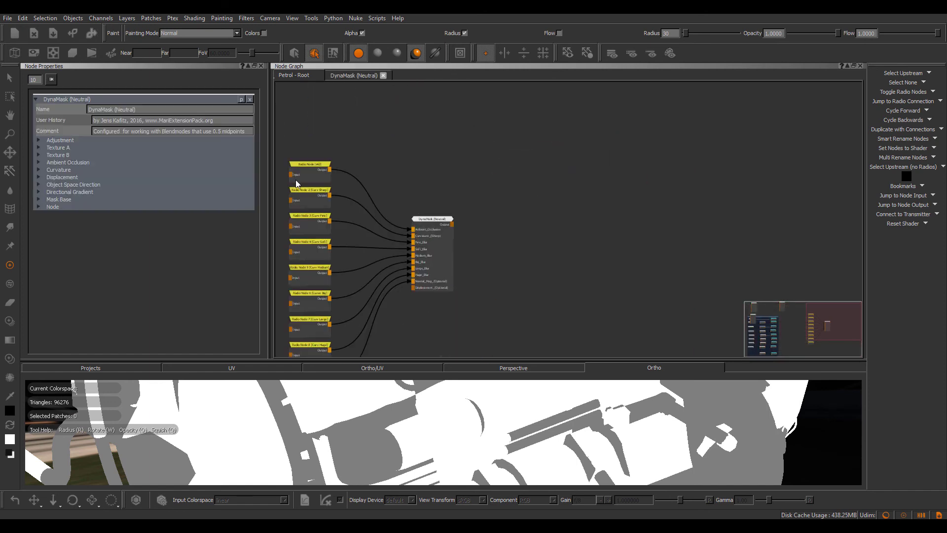
left_click(441, 220)
key("1")
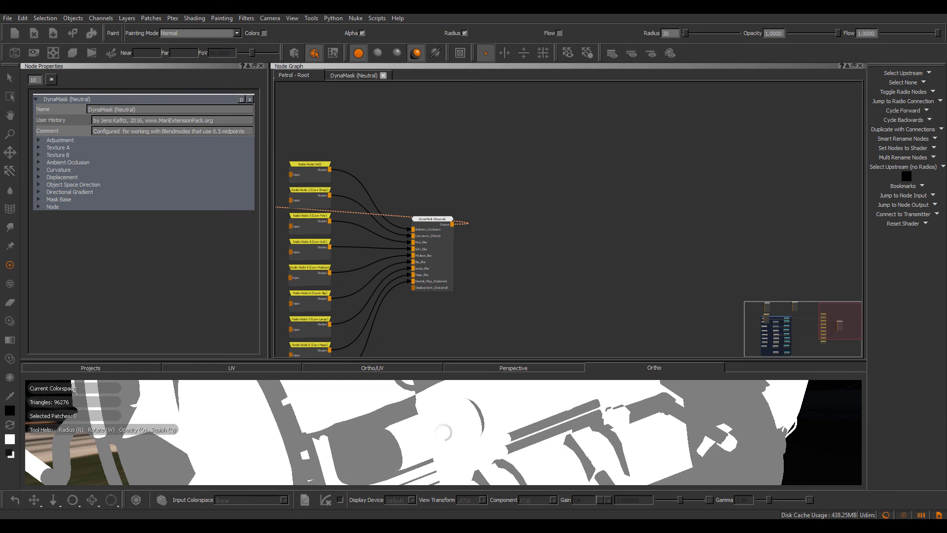
Step: Enable Ambient Occlusion on the DynaMask (Neutral) node and pull the second Brightness Curve point down to the curve's minimum
left_click(74, 163)
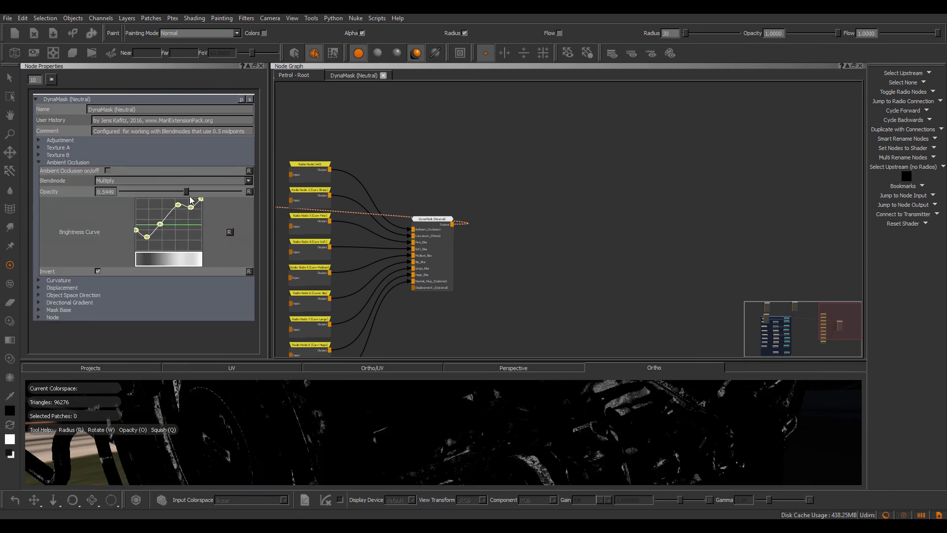
left_click(108, 170)
left_click_drag(147, 243, 149, 256)
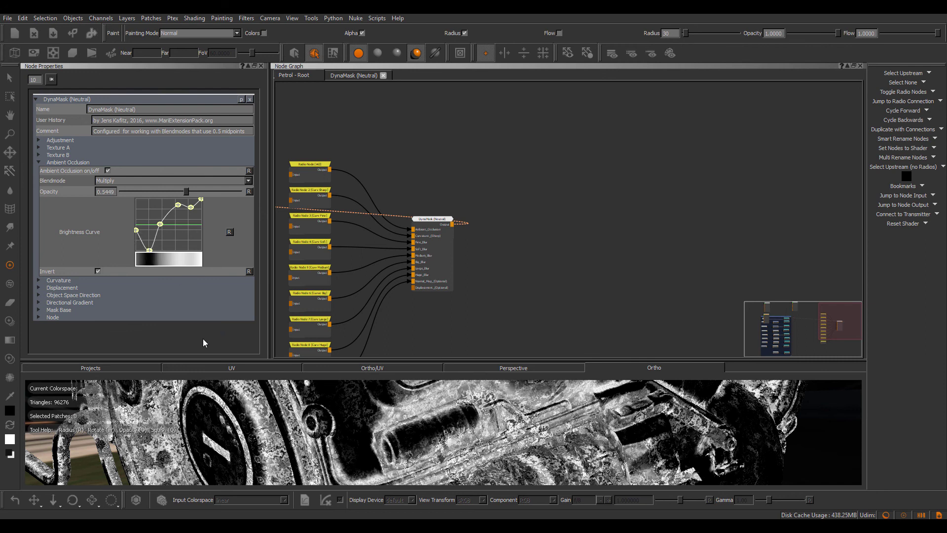
Step: Set the DynaMask (Neutral) node's Curvature opacity to 1.0000 and Peak Value to 0.8161
left_click(63, 282)
left_click_drag(203, 309, 232, 310)
left_click_drag(137, 322, 211, 322)
mouse_move(345, 407)
right_mouse_down("alt")
mouse_move(444, 412)
mouse_move(413, 413)
right_mouse_up("alt")
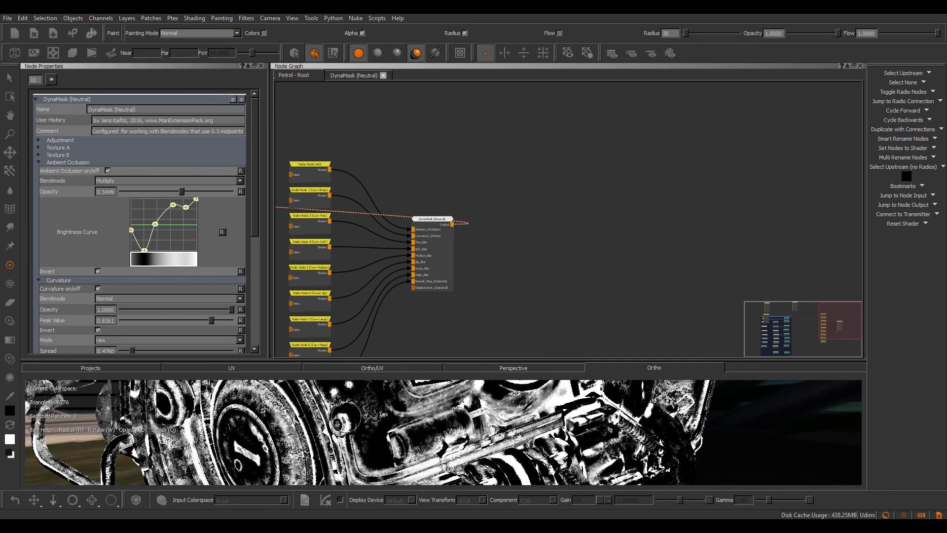
Step: Review the DynaMask (Neutral) network in relation to the Radio Transmitters in the BAKES backdrop
left_click(436, 219)
left_click(419, 195)
middle_click_drag(417, 195, 533, 190)
scroll(533, 190, "down", 3)
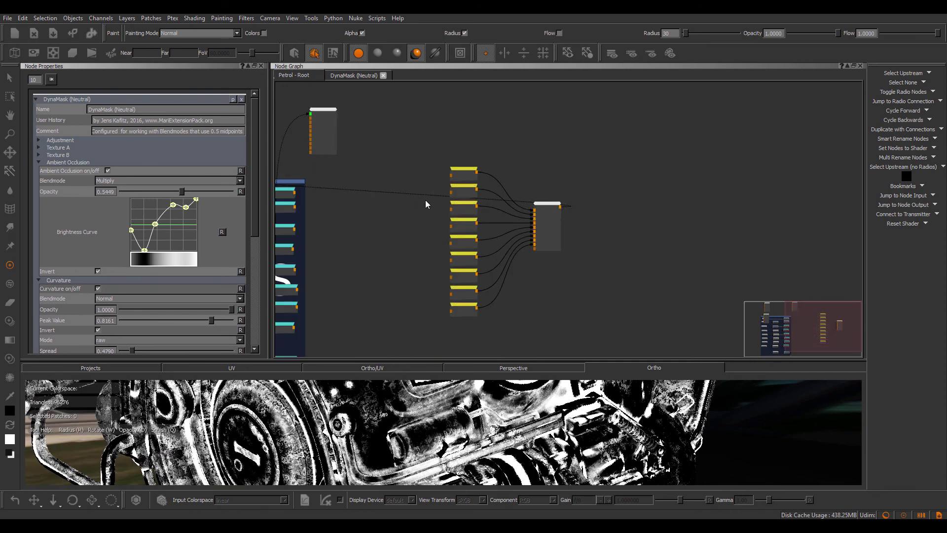
middle_click_drag(430, 211, 486, 185)
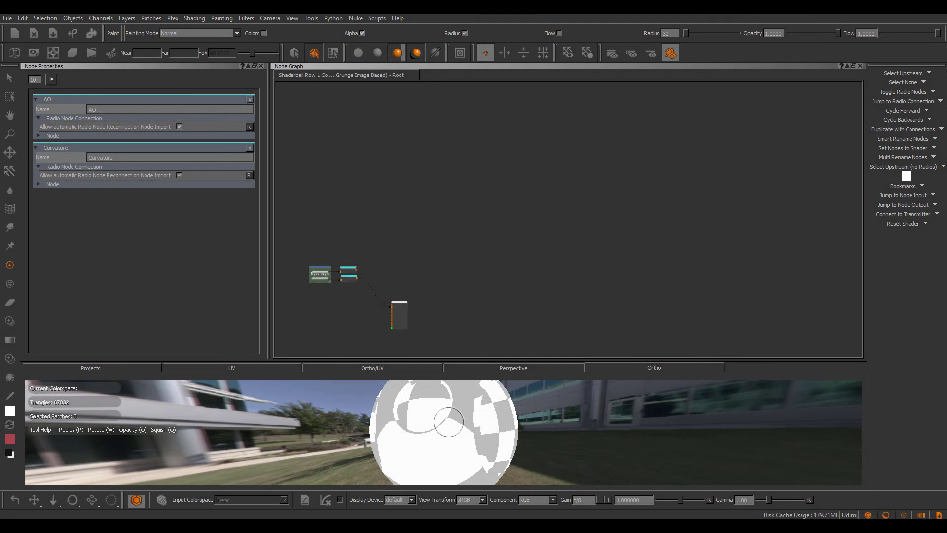
Step: Preview the Curvature and AO Radio Transmitters in the shaderball project, and select both of them
scroll(469, 226, "up", 5)
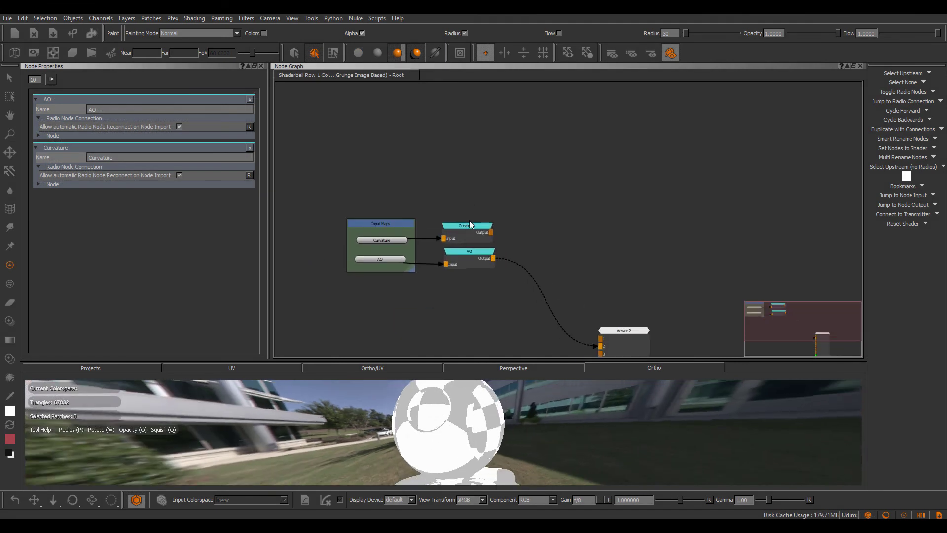
left_click(479, 221)
left_click_drag(478, 222, 473, 225)
key("1")
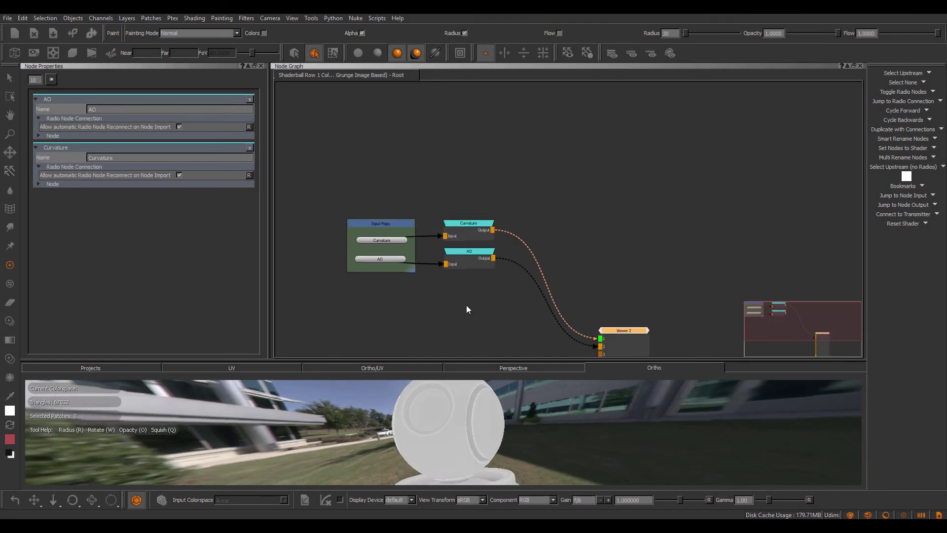
left_click(481, 262)
key("1")
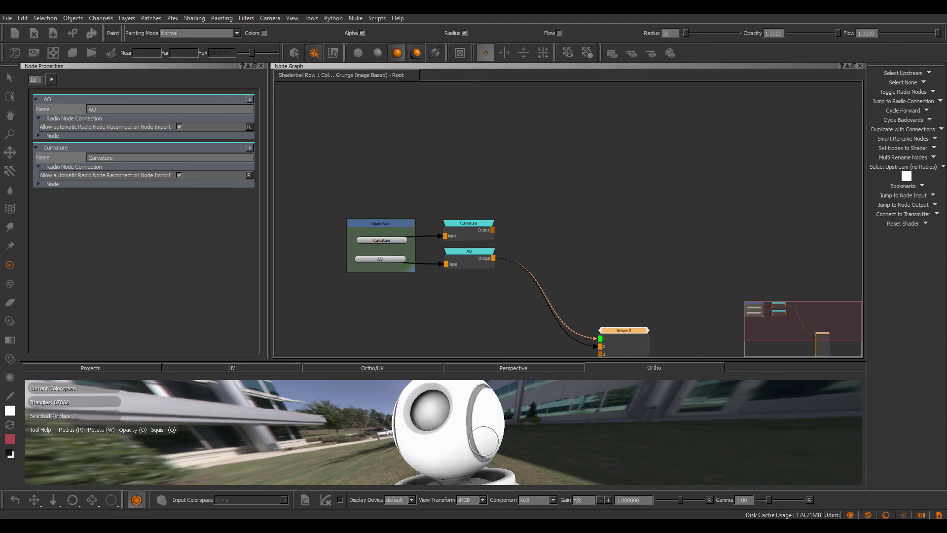
left_click_drag(469, 213, 477, 290)
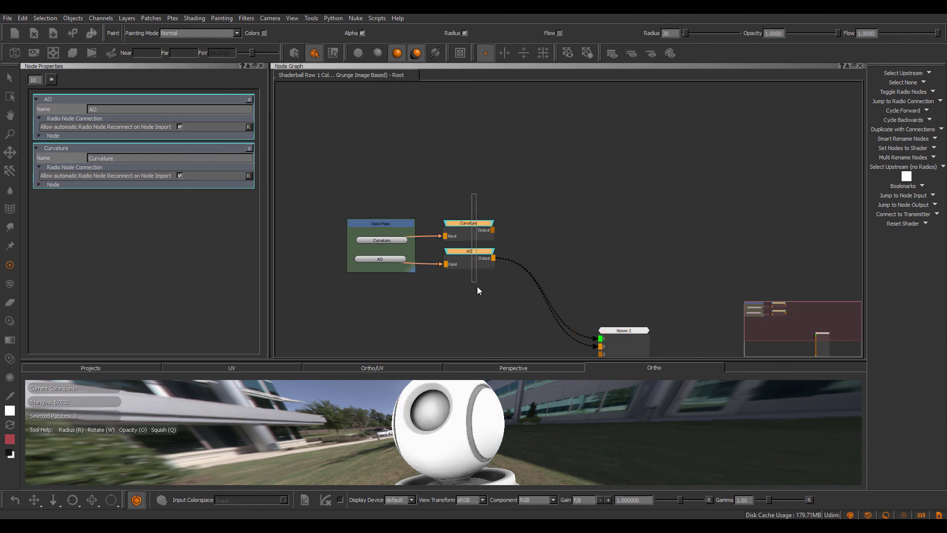
Step: Import the nodes from smartMaterial.mng in C:/temp into the empty area near the Input Maps backdrop
scroll(430, 206, "down", 4)
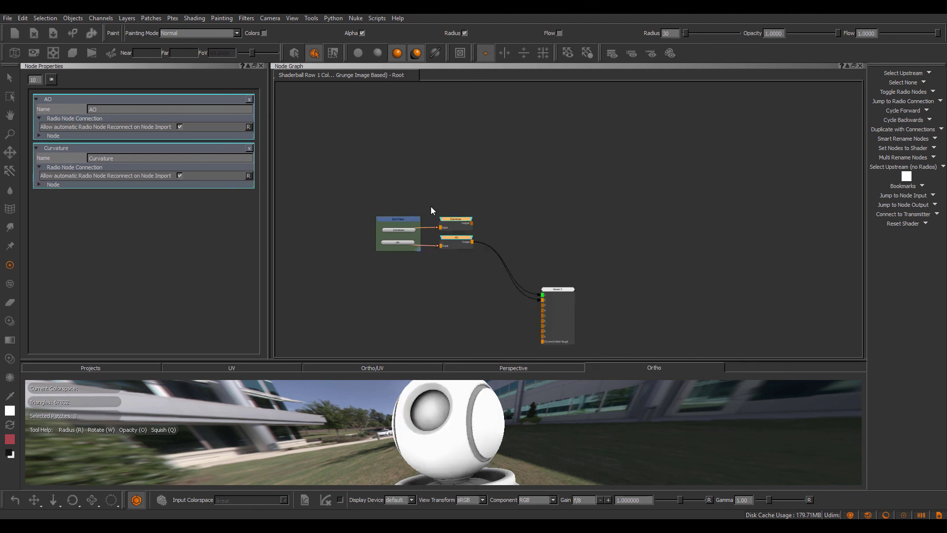
middle_click_drag(388, 218, 194, 345)
left_click(378, 191)
middle_click_drag(378, 191, 534, 140)
right_click(533, 141)
mouse_move(568, 171)
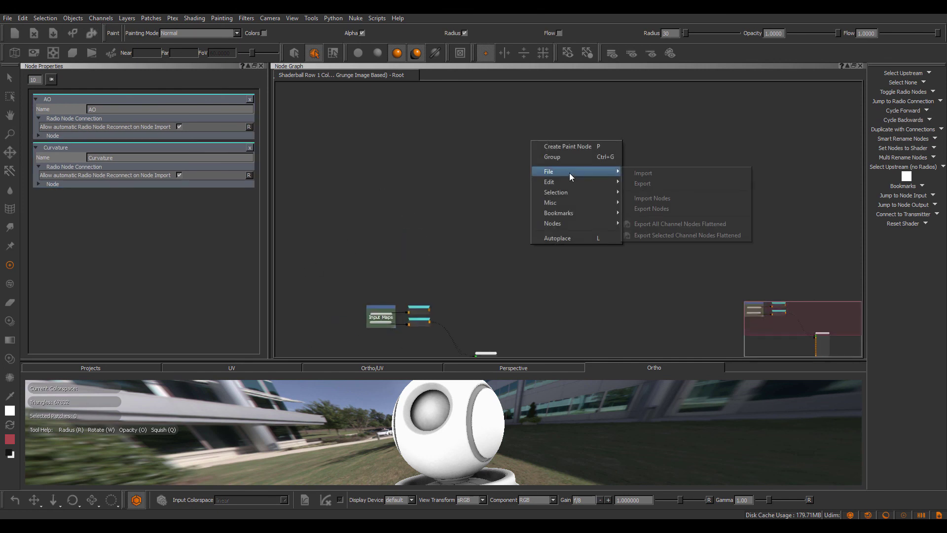
left_click(654, 198)
left_click(326, 238)
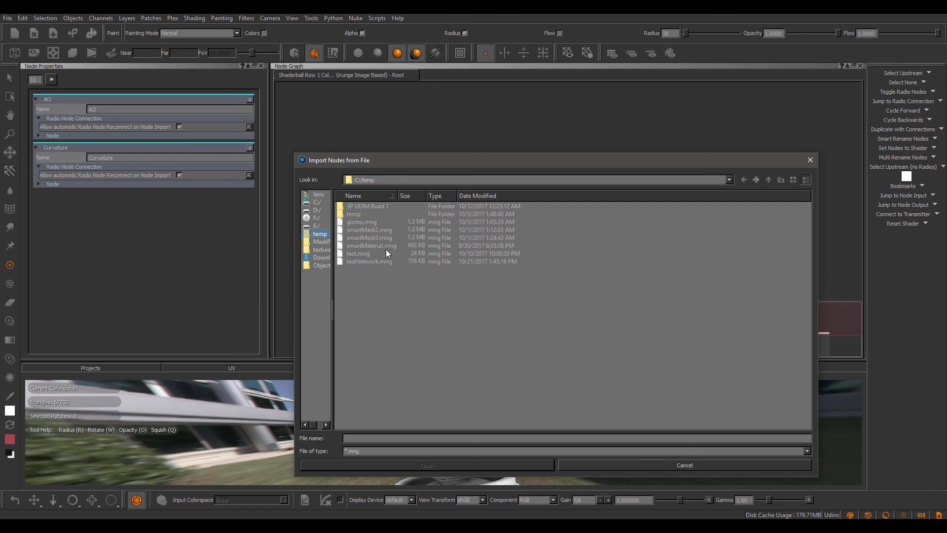
left_click(380, 246)
left_click(463, 465)
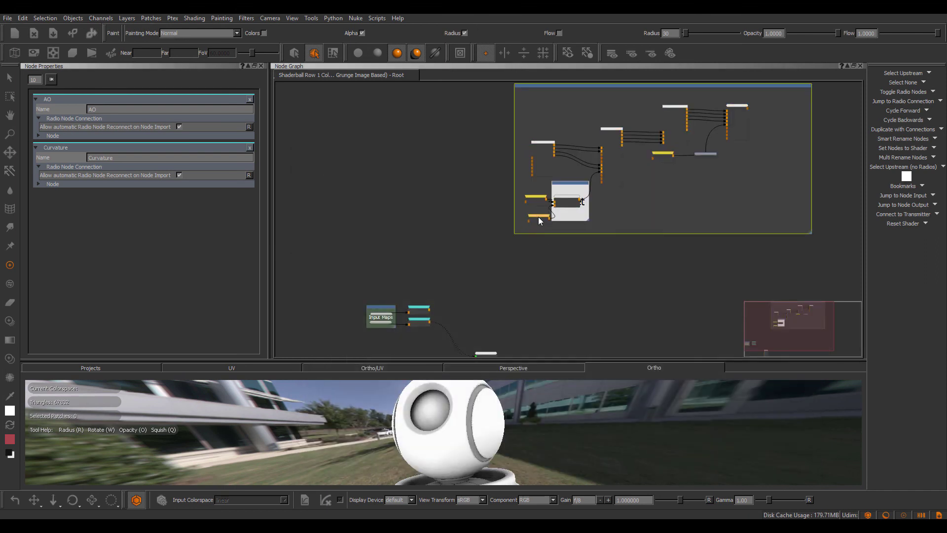
Step: Display the output of the imported network's final Unreal node on the shaderball
middle_click_drag(624, 185, 587, 234)
scroll(587, 233, "up", 1)
scroll(587, 239, "up", 4)
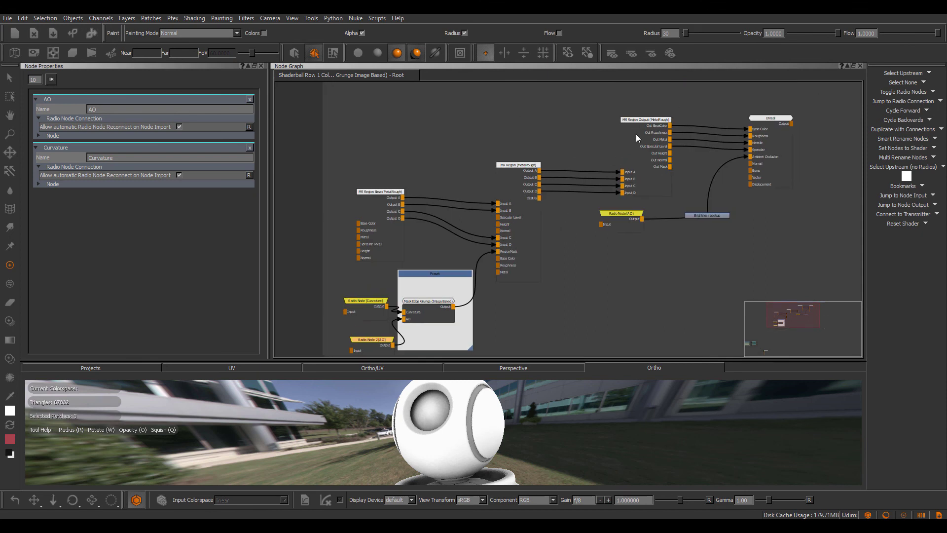
left_click_drag(773, 119, 554, 460)
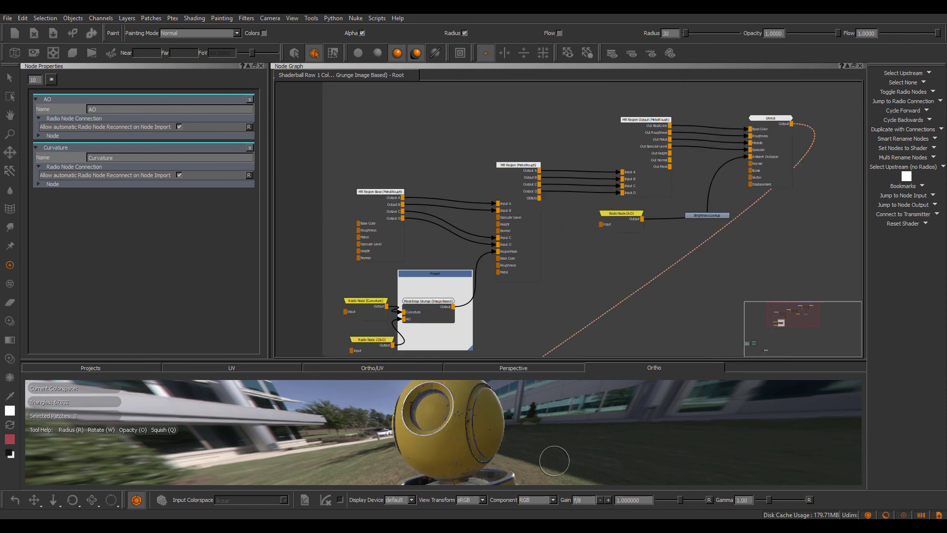
Step: Open the properties of the Mask Edge Grunge (Image Based) node in the imported material and set Scratches to 1.0167
right_click_drag(506, 440, 523, 438, "alt")
left_click_drag(524, 438, 513, 464, "alt")
right_click_drag(514, 464, 533, 453, "alt")
left_click_drag(532, 453, 490, 410, "alt")
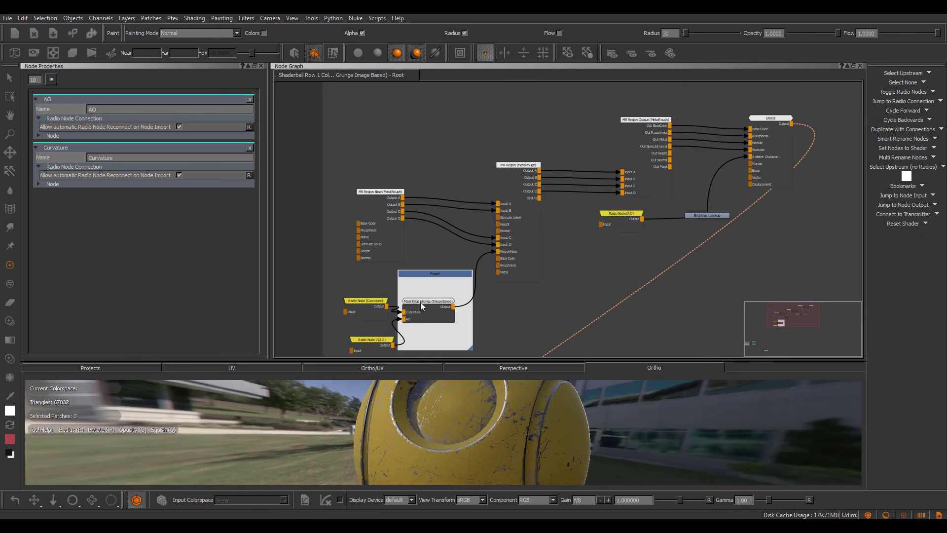
middle_click_drag(421, 306, 489, 227)
scroll(452, 247, "up", 2)
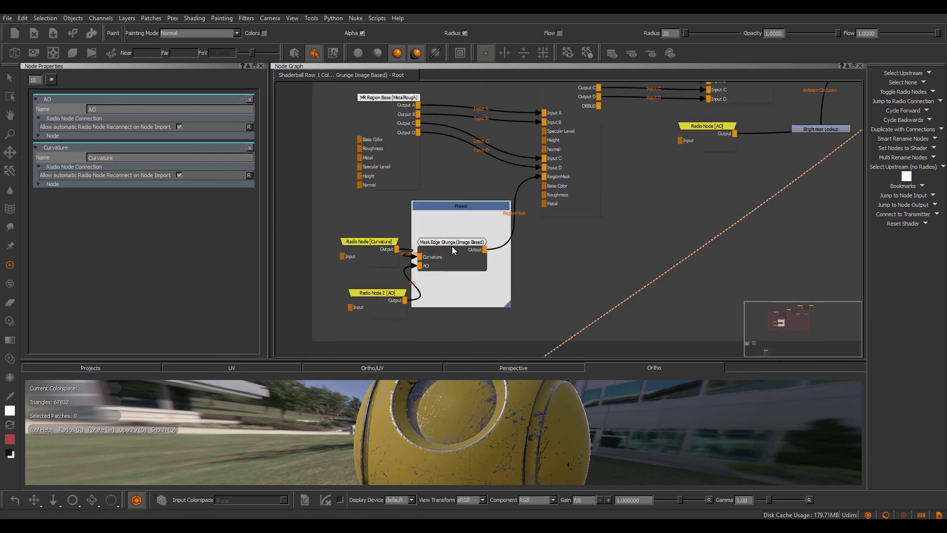
double_click(463, 241)
left_click(39, 141)
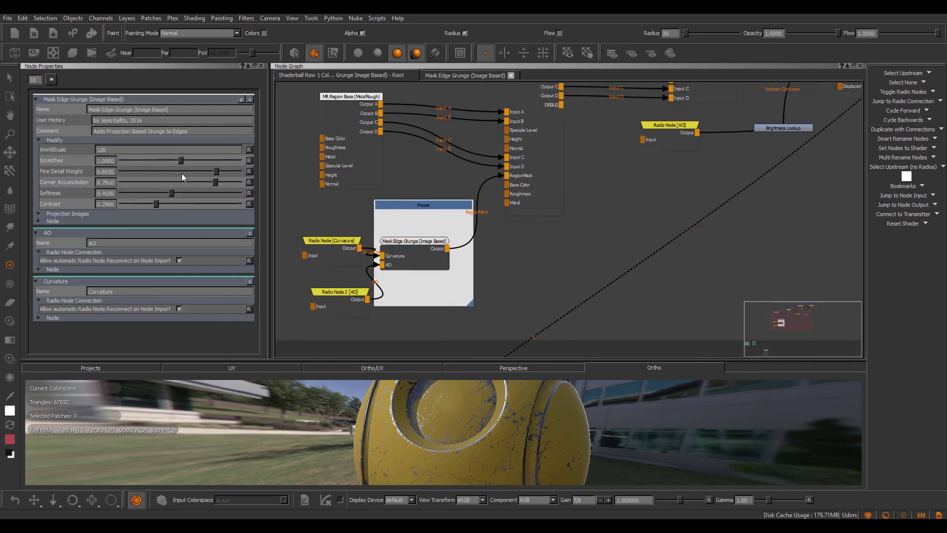
mouse_move(182, 159)
left_mouse_down()
mouse_move(199, 161)
mouse_move(172, 162)
left_mouse_up()
Step: Show the radio connections of the Curvature and AO radio nodes feeding the grunge mask and the AO radio node feeding Brightness Lookup
middle_click_drag(401, 236, 531, 199)
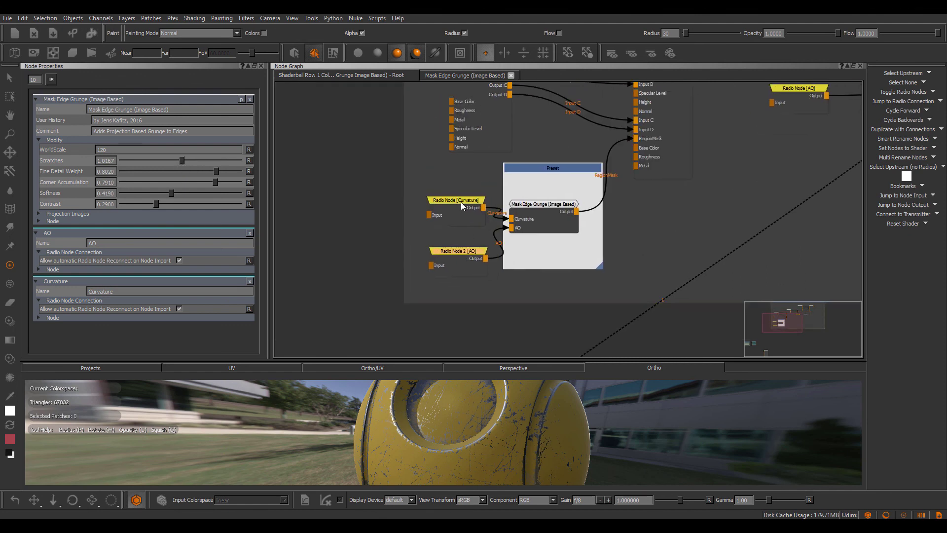
left_click_drag(461, 271, 463, 269)
scroll(487, 253, "down", 6)
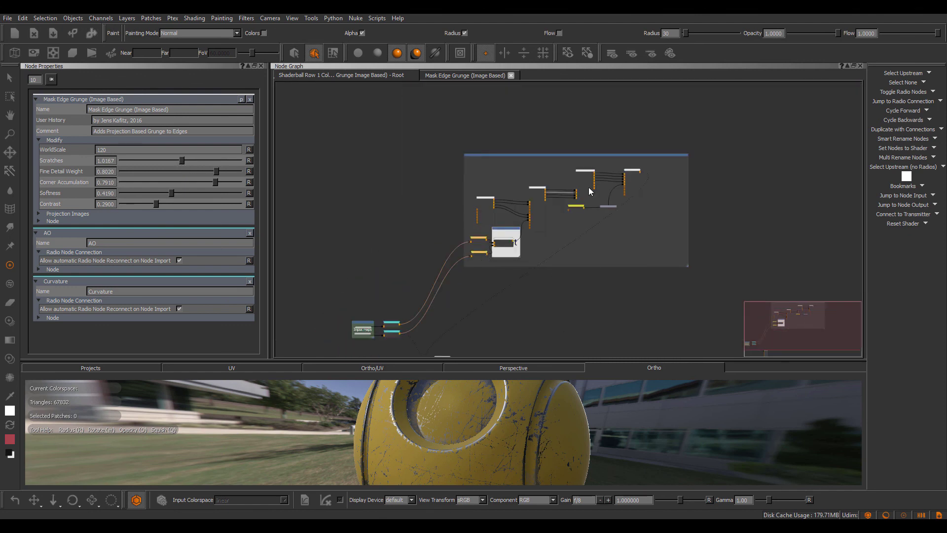
left_click(579, 208)
scroll(488, 237, "up", 4)
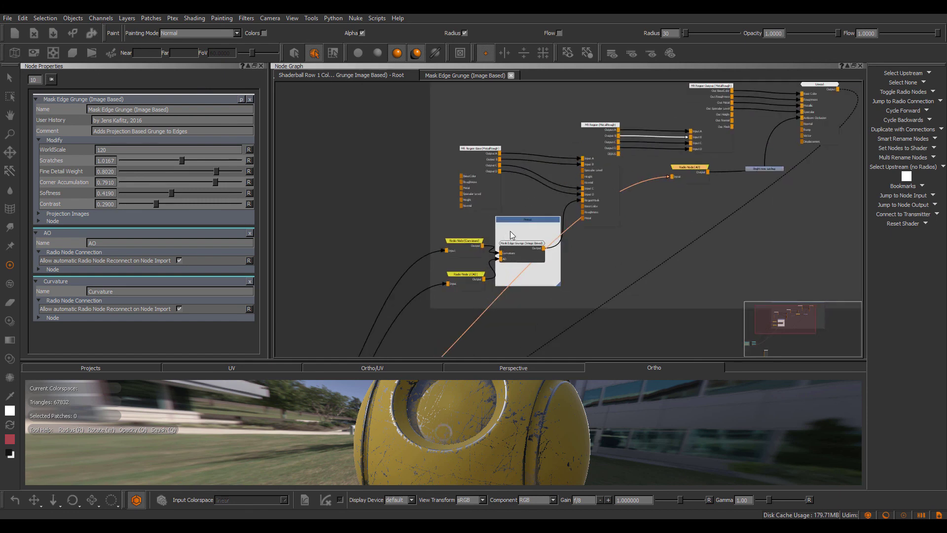
scroll(523, 252, "down", 4)
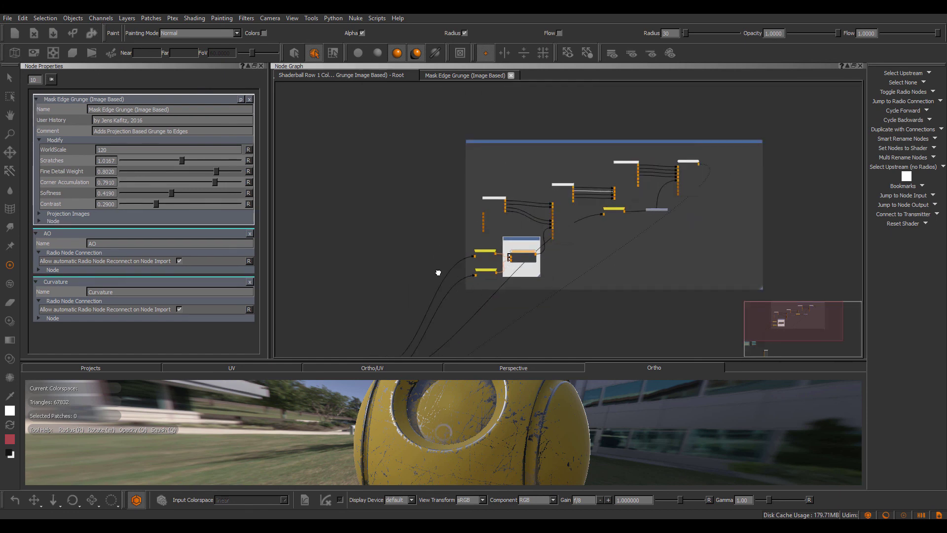
middle_click_drag(411, 274, 430, 224)
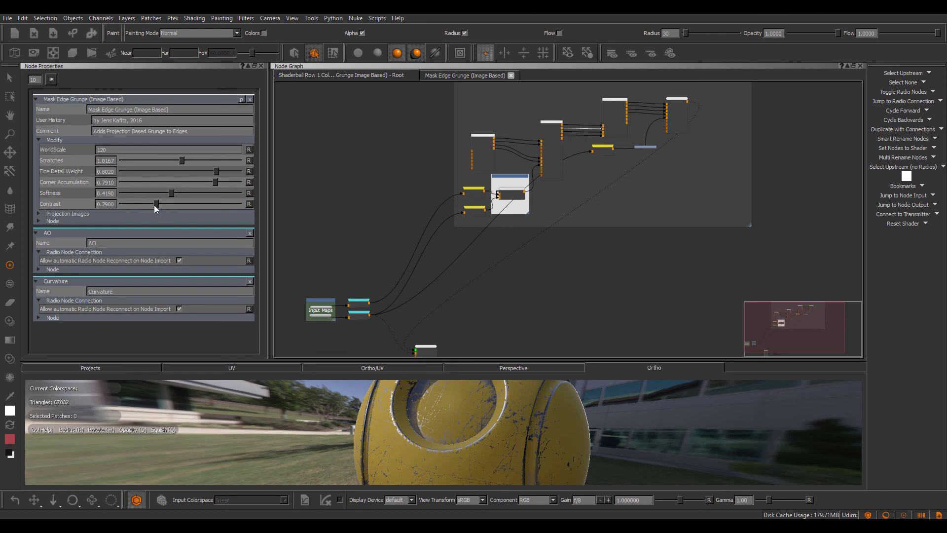
Step: Set the Contrast of the Mask Edge Grunge node to 0.6000 and inspect the edge wear on the shaderball
left_click_drag(154, 206, 206, 208)
scroll(462, 404, "down", 3)
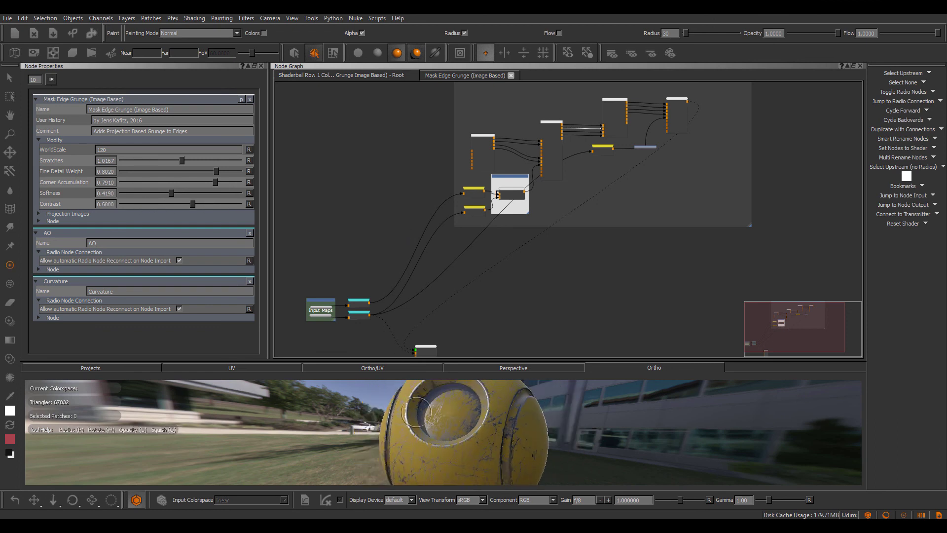
left_click_drag(462, 404, 432, 408, "alt")
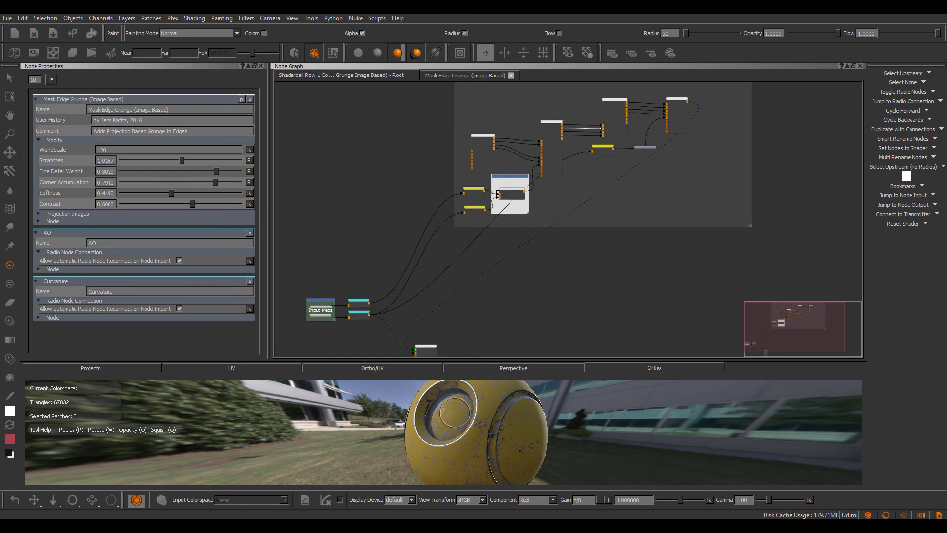
mouse_move(474, 414)
middle_mouse_down()
mouse_move(505, 412)
mouse_move(501, 420)
middle_mouse_up()
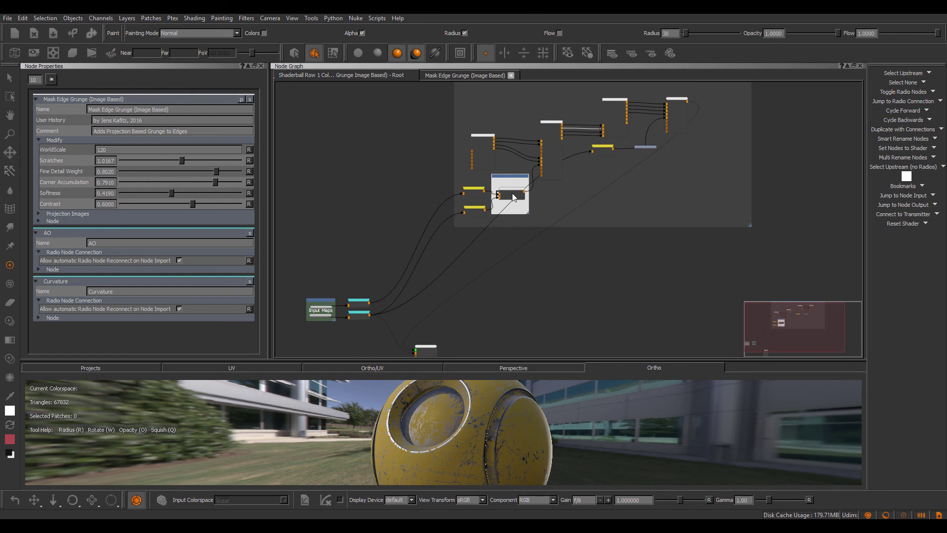
Step: Select the backdrop around the whole imported smart material network
middle_click_drag(442, 107, 433, 132)
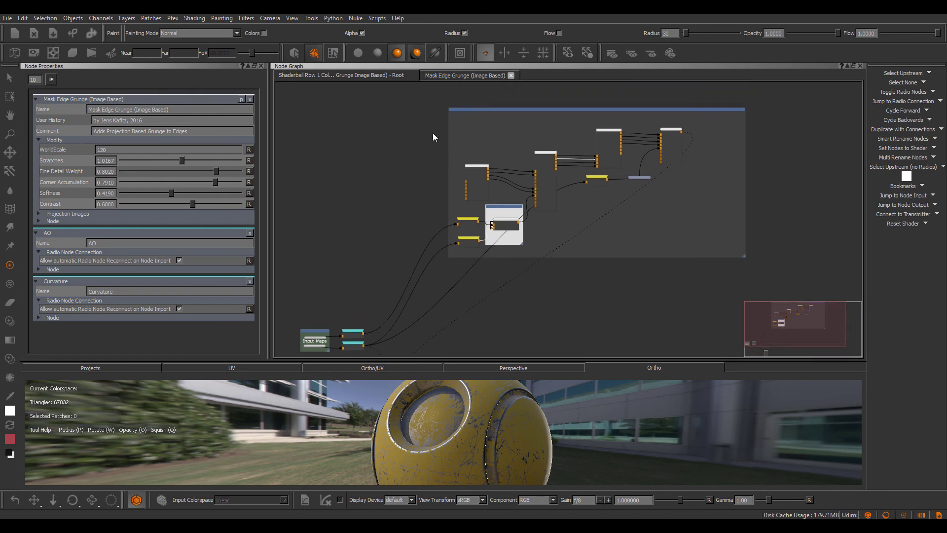
left_click_drag(413, 98, 773, 280)
left_click_drag(431, 106, 455, 132)
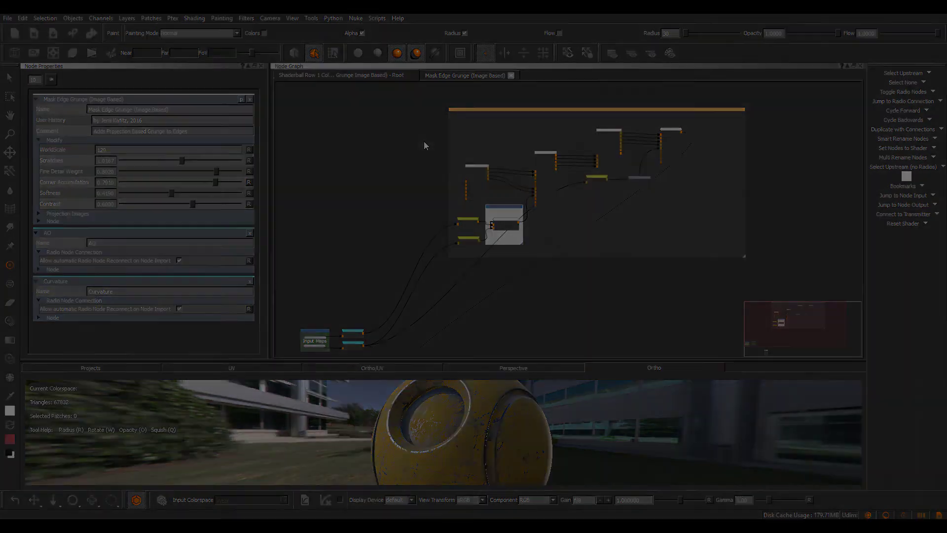